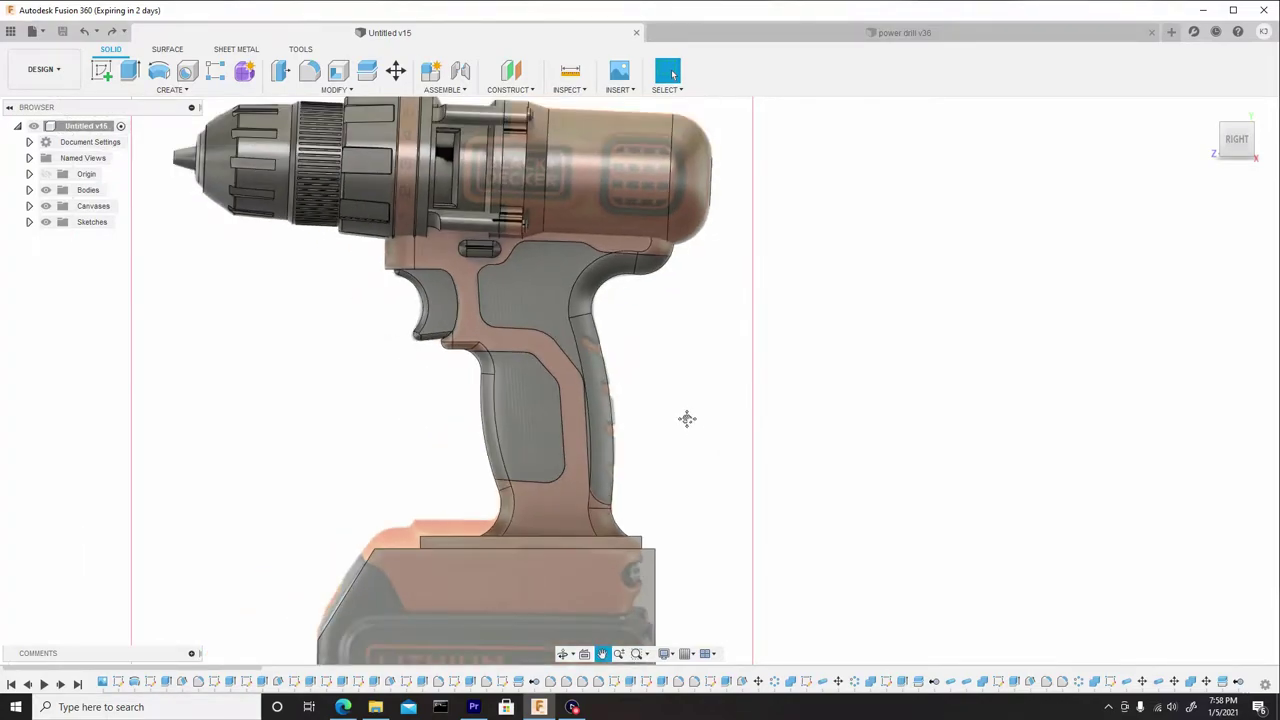
Step: Start a new sketch on the vertical YZ origin plane to trace the grooves along the back of the drill handle
scroll(686, 420, "up", 6)
scroll(610, 276, "up", 3)
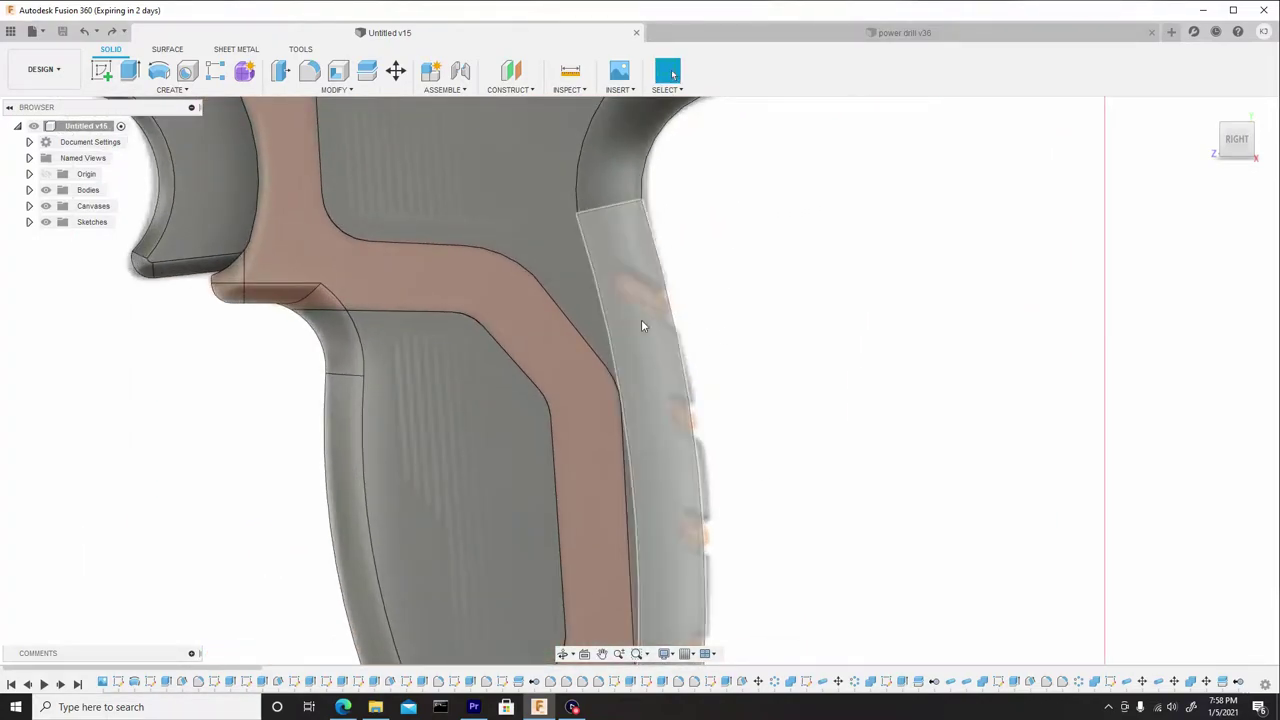
scroll(706, 380, "down", 3)
scroll(716, 450, "down", 3)
middle_click_drag(739, 514, 758, 424)
scroll(752, 332, "up", 3)
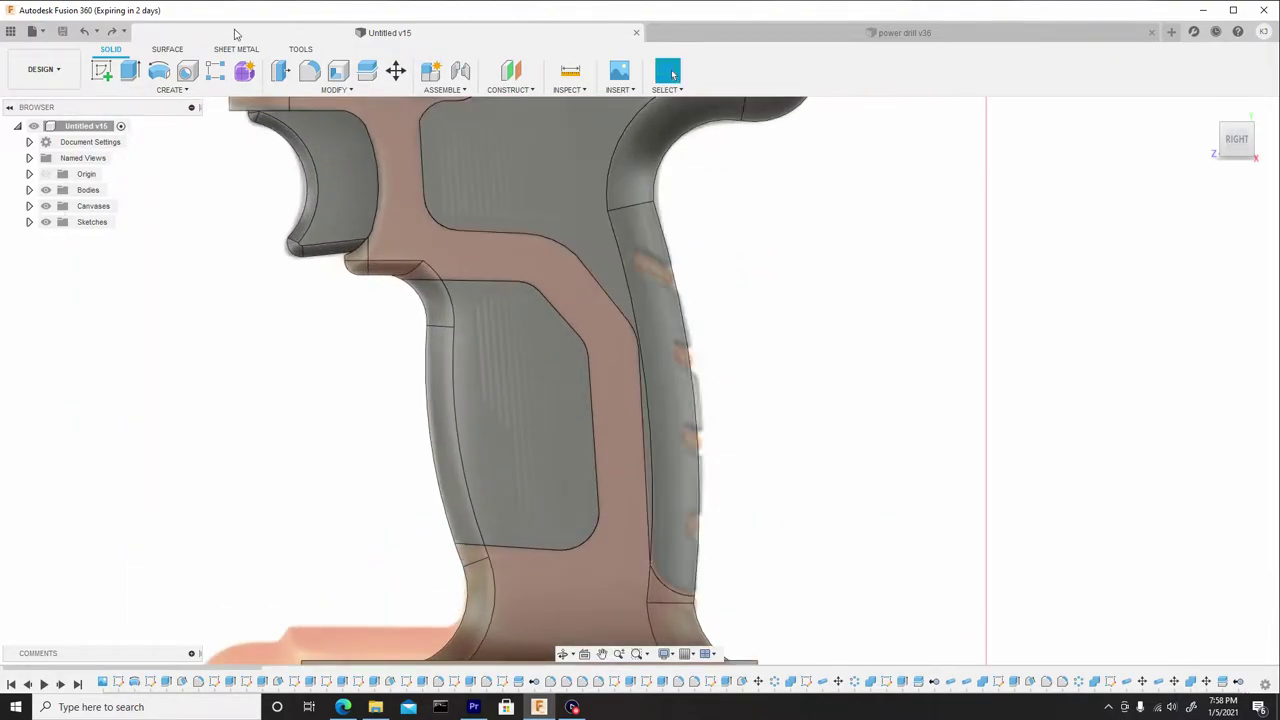
left_click(100, 72)
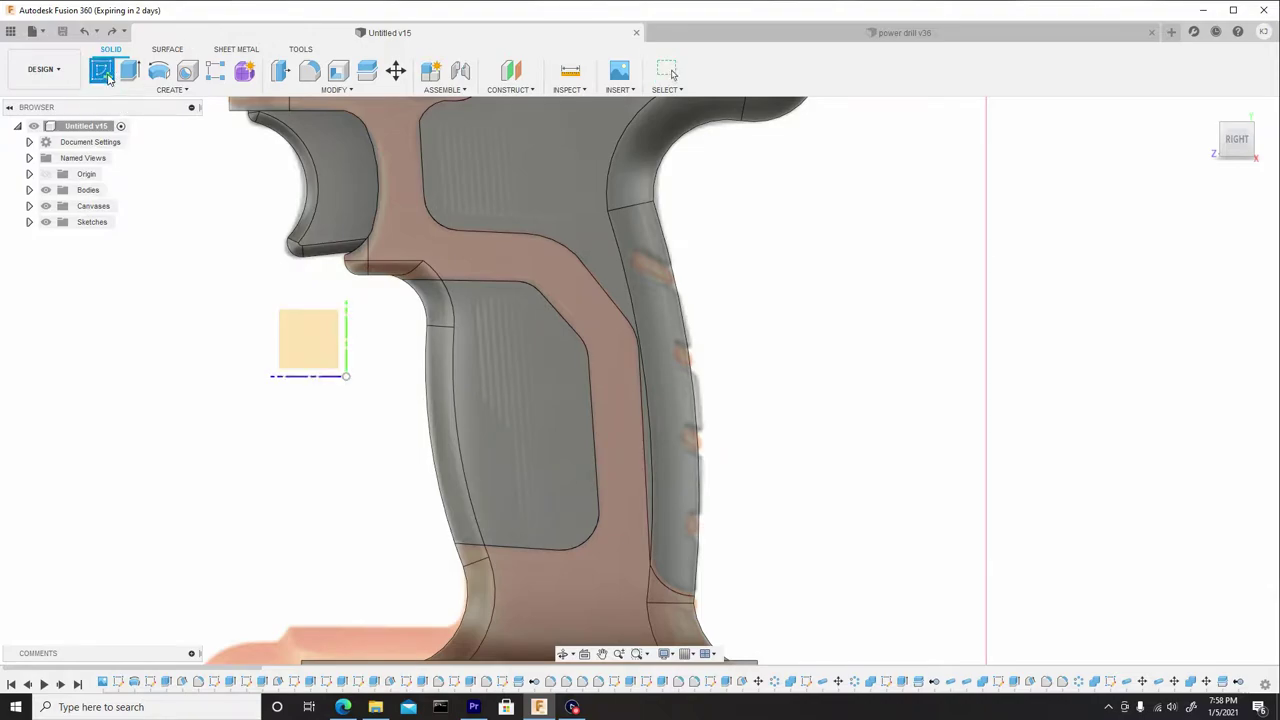
left_click(309, 332)
left_click(309, 332)
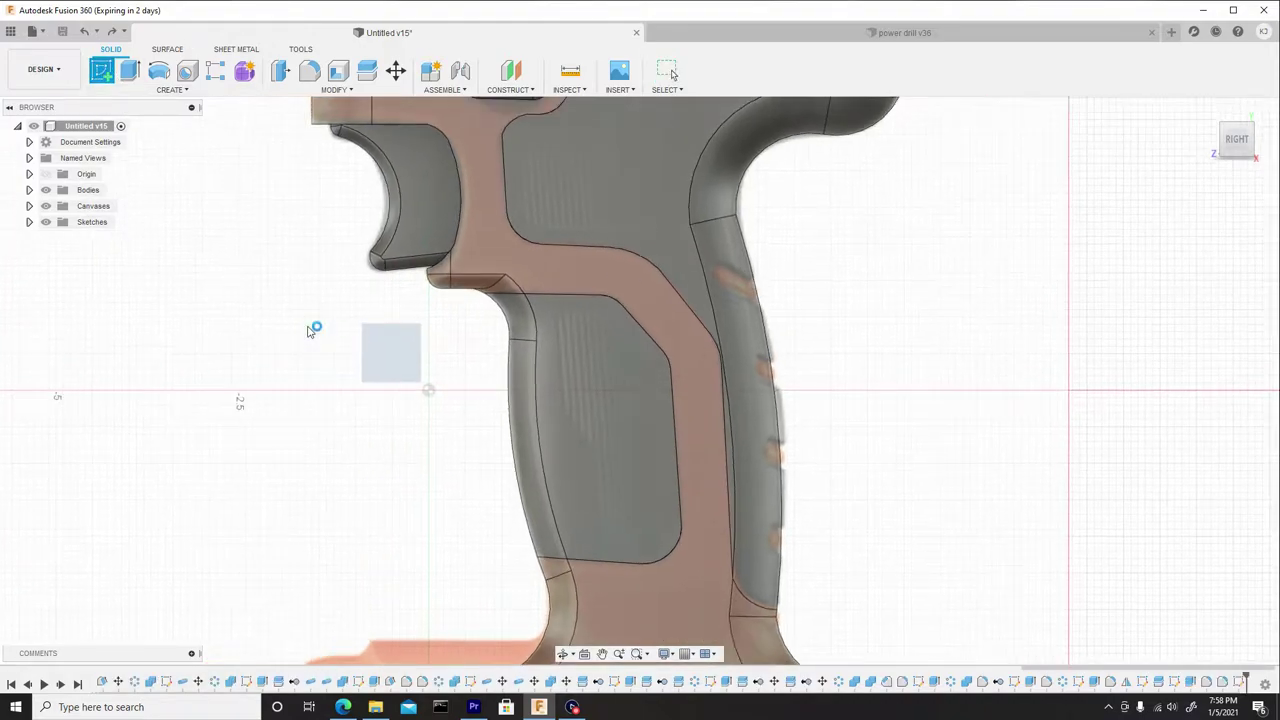
scroll(690, 250, "up", 2)
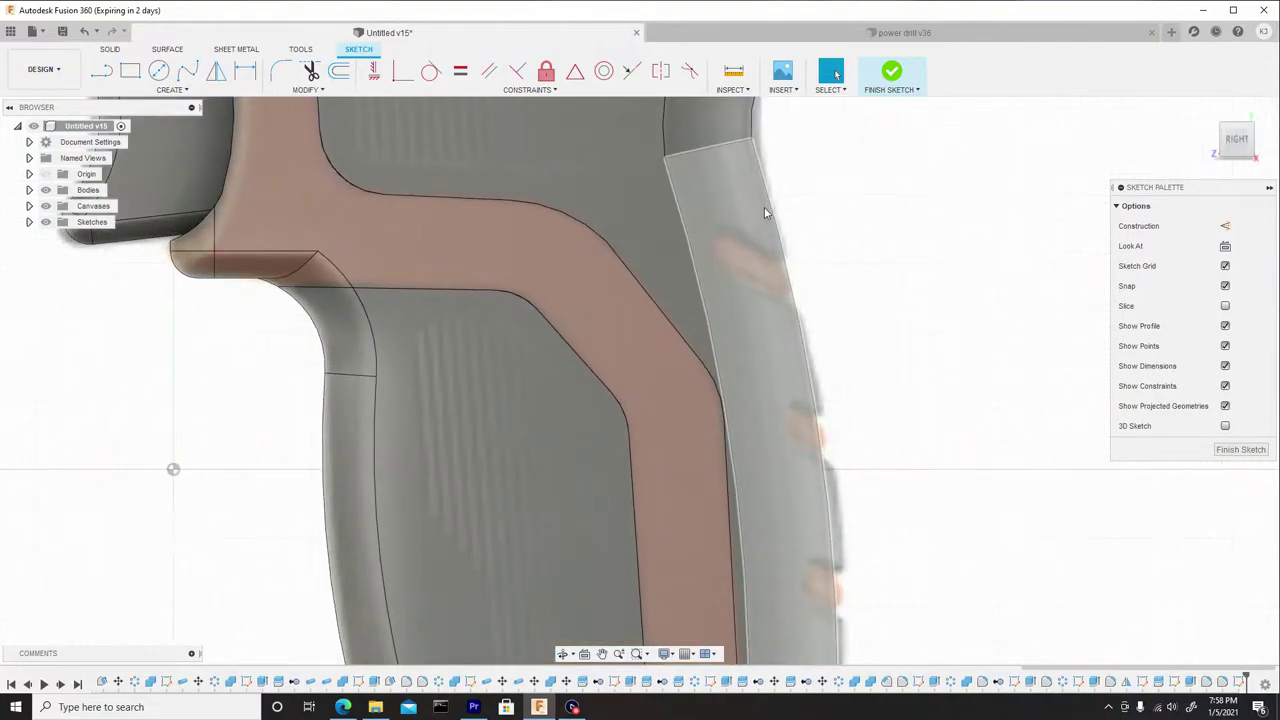
middle_click_drag(764, 207, 553, 180)
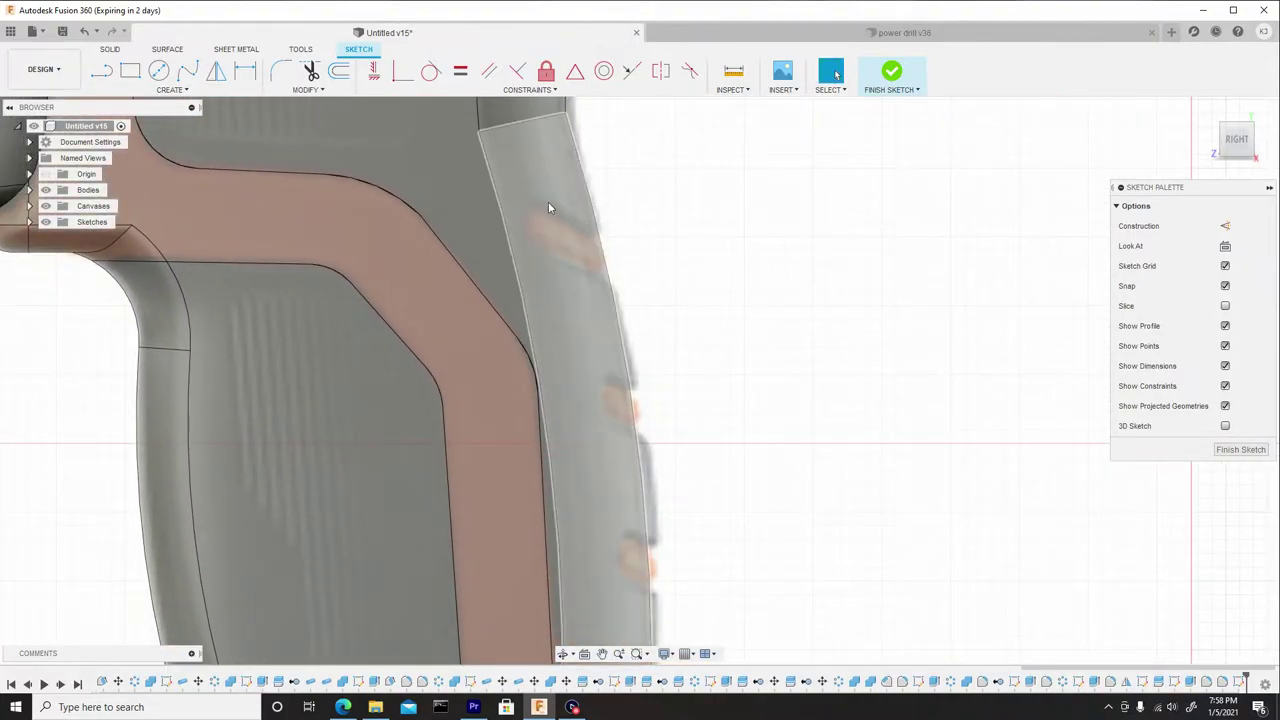
Step: Draw an open fit point spline about 2.77 mm long around the uppermost grip groove, with both ends extending past the handle's back edge
left_click(187, 73)
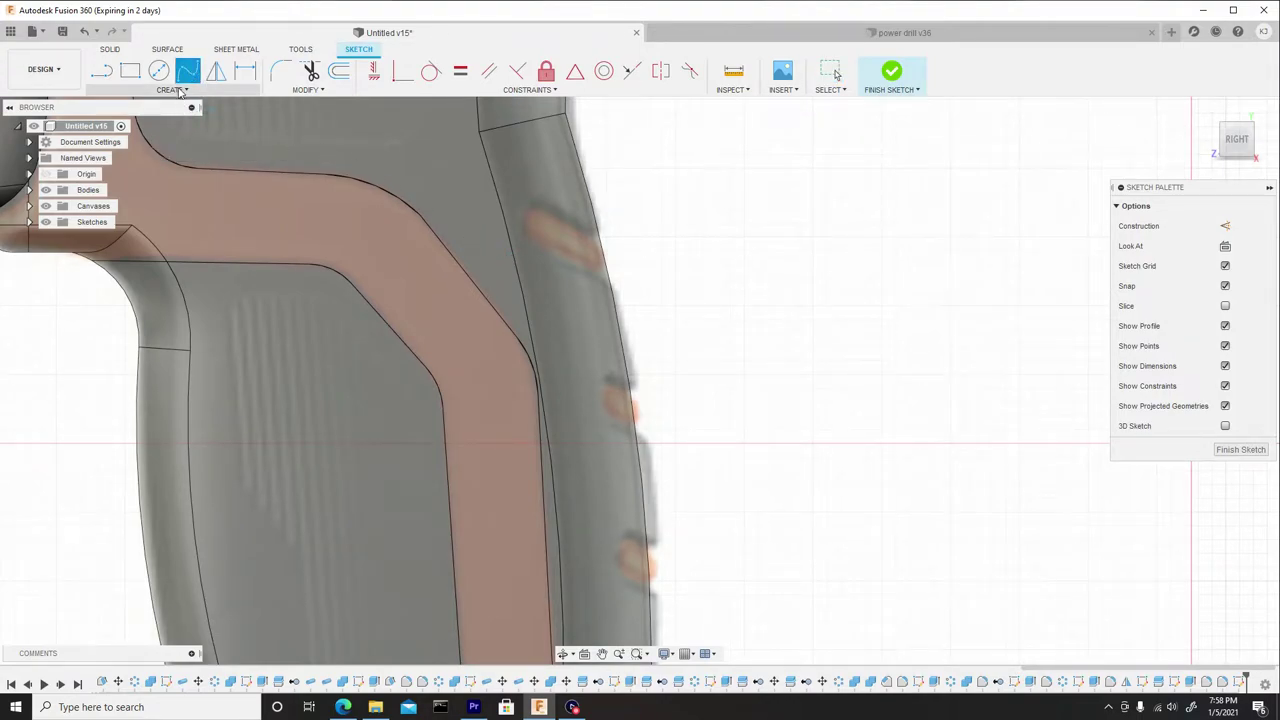
left_click(182, 90)
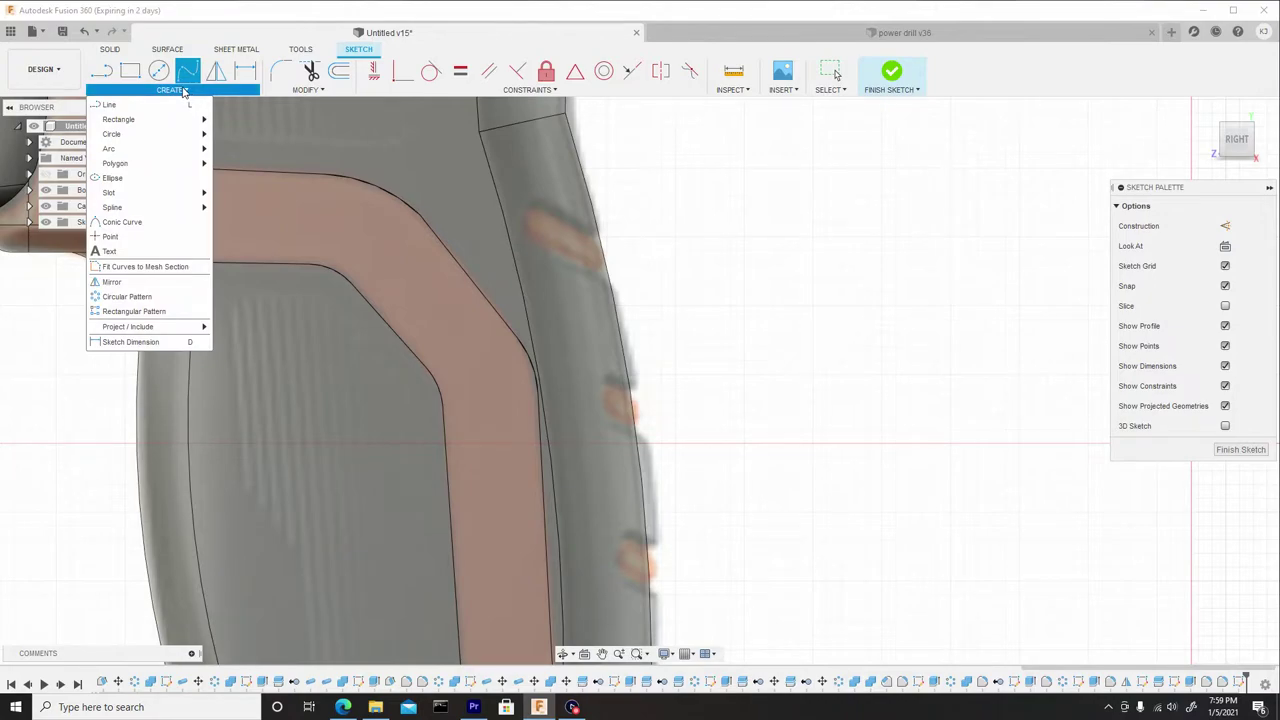
mouse_move(146, 207)
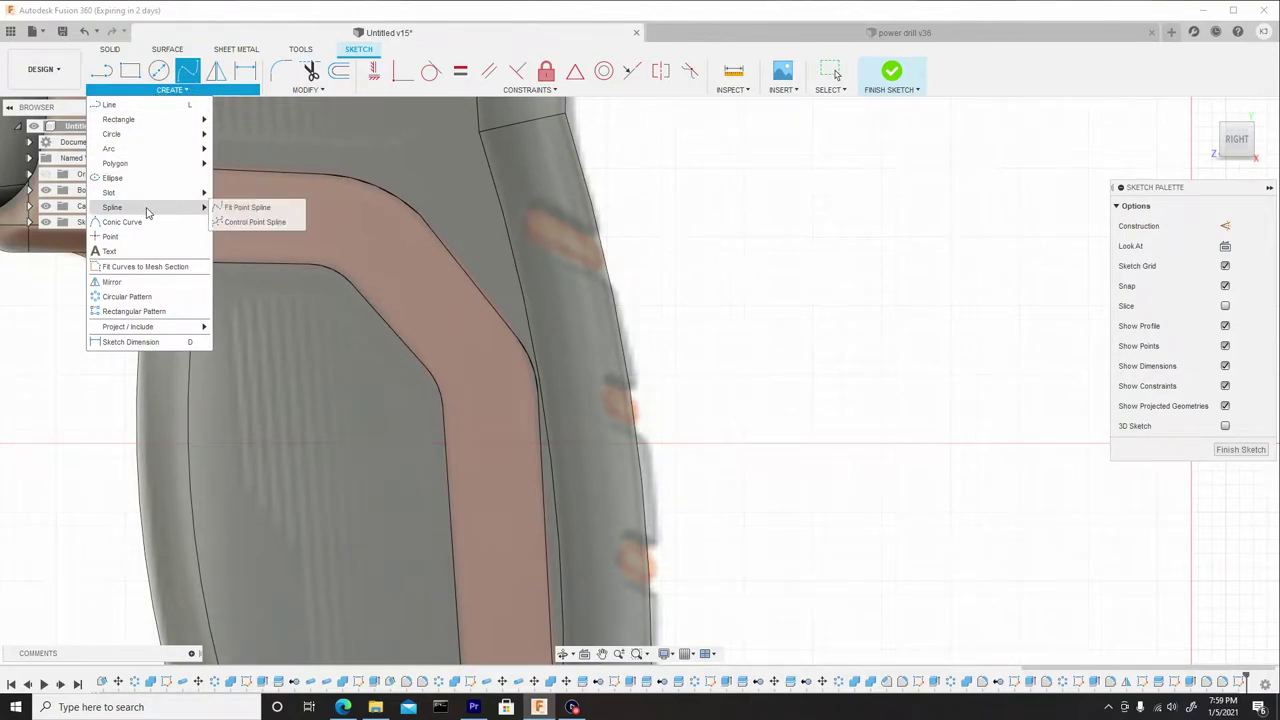
left_click(245, 207)
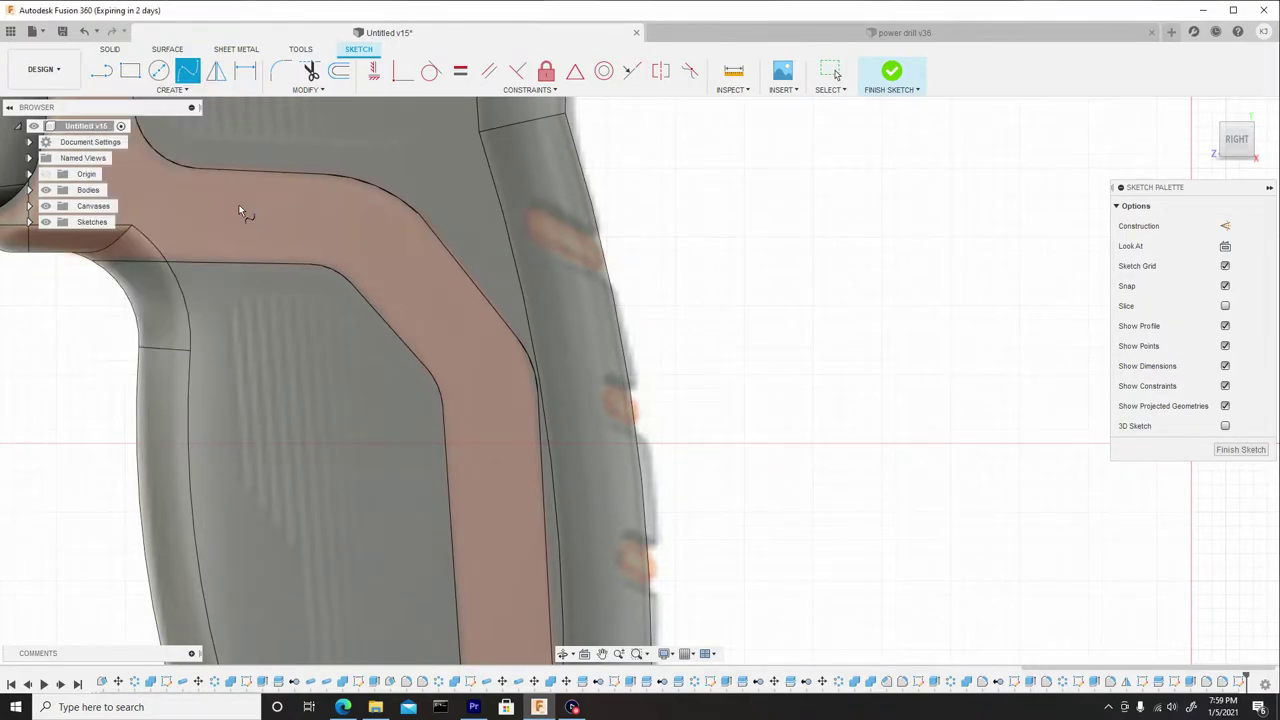
scroll(641, 395, "up", 3)
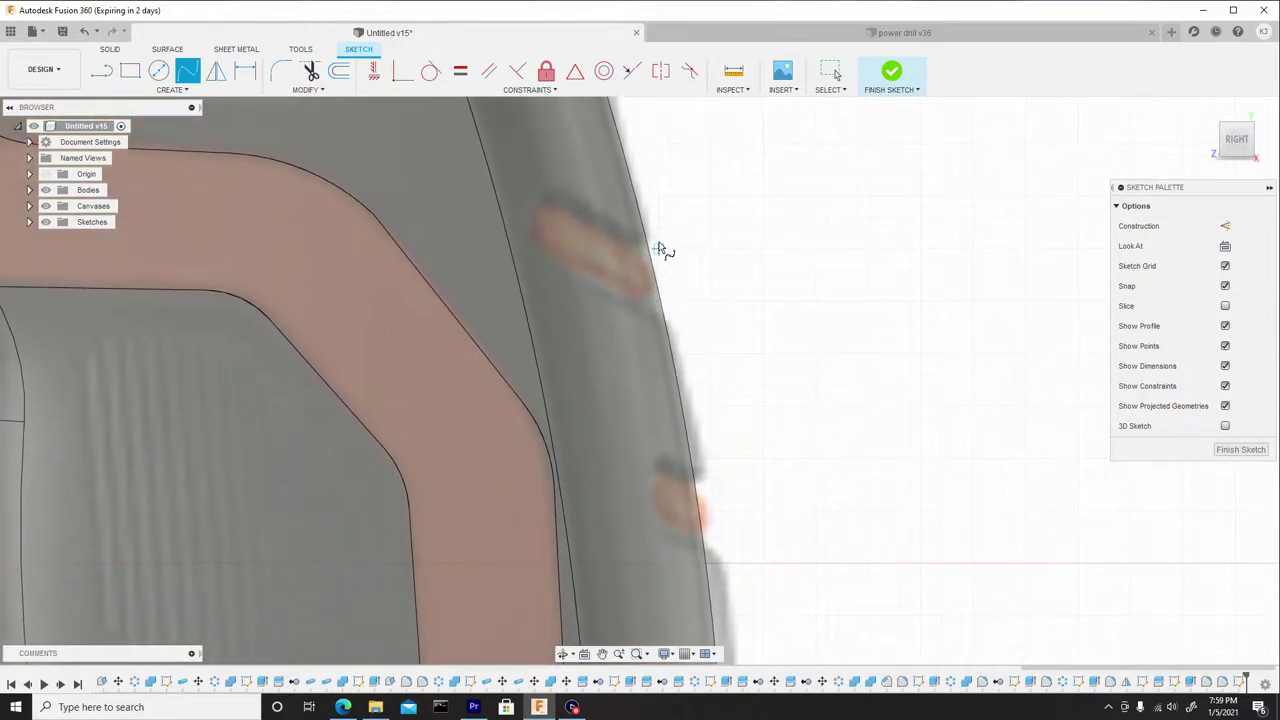
left_click(524, 216)
left_click(544, 260)
right_click(899, 381)
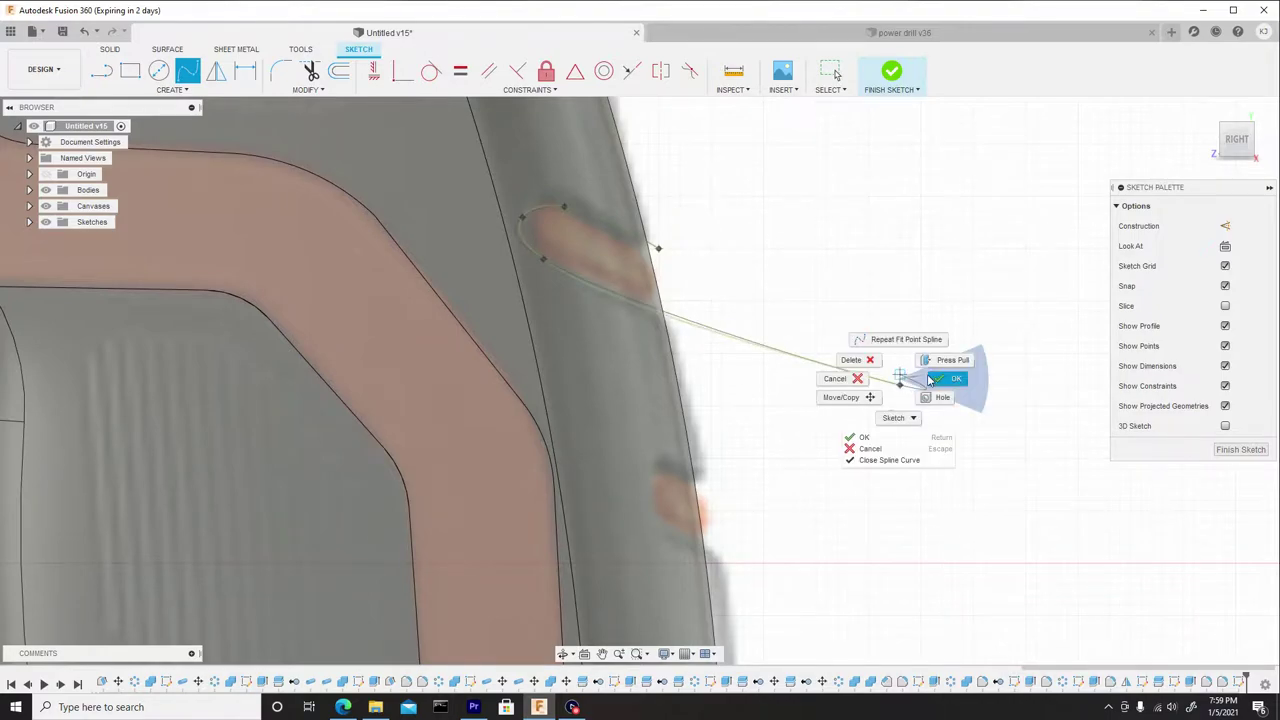
left_click(938, 381)
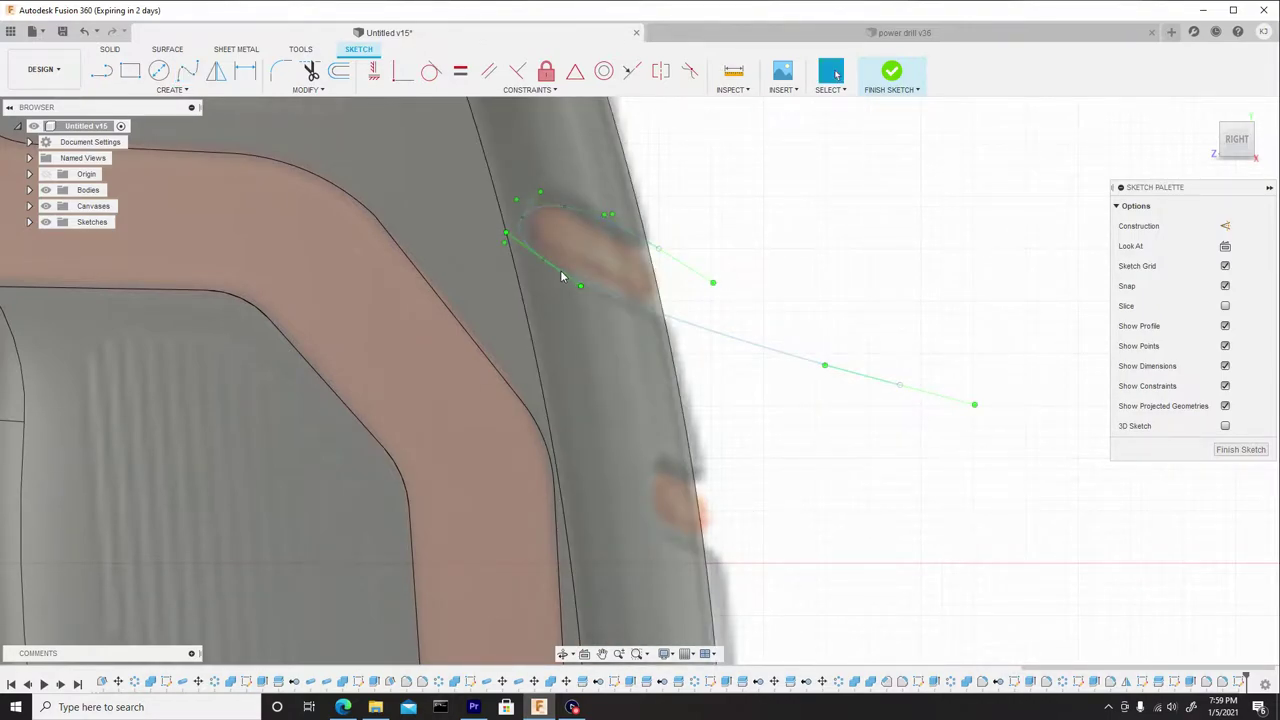
Step: Copy the groove spline onto the second groove, offset about 0.57 mm in X and -1.27 mm in Y
left_click(600, 292)
scroll(601, 297, "down", 1)
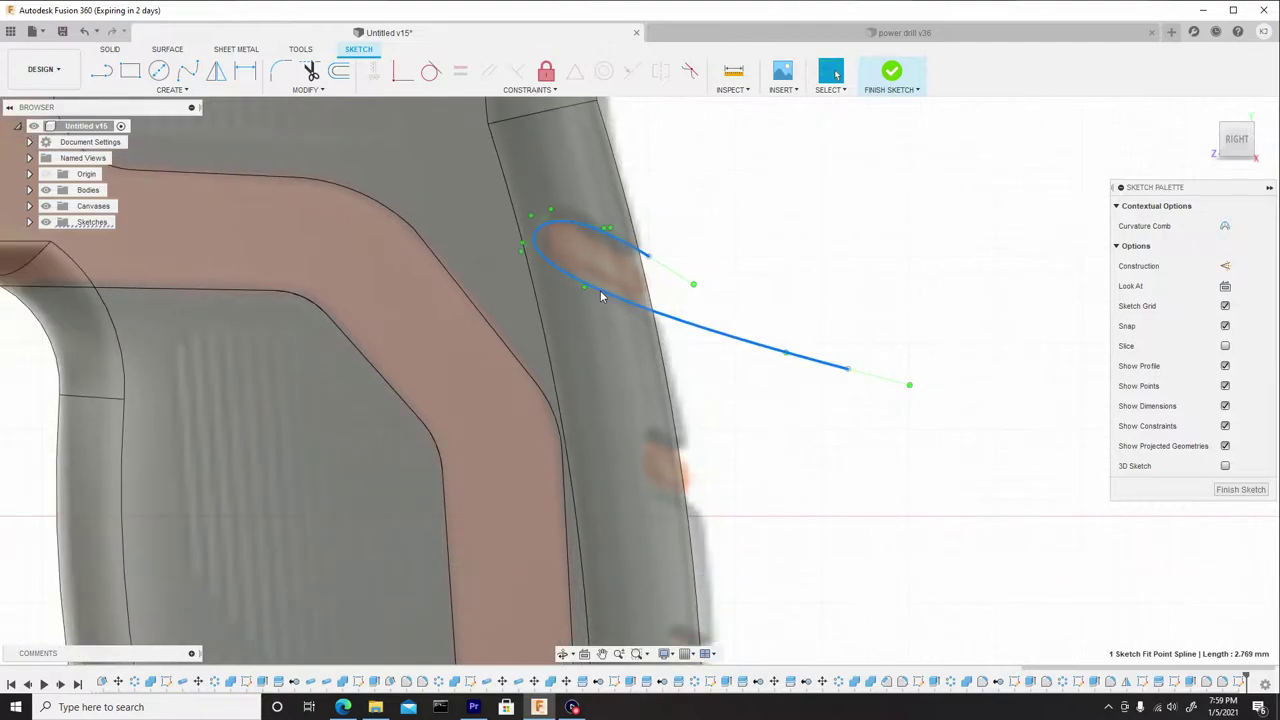
key("m")
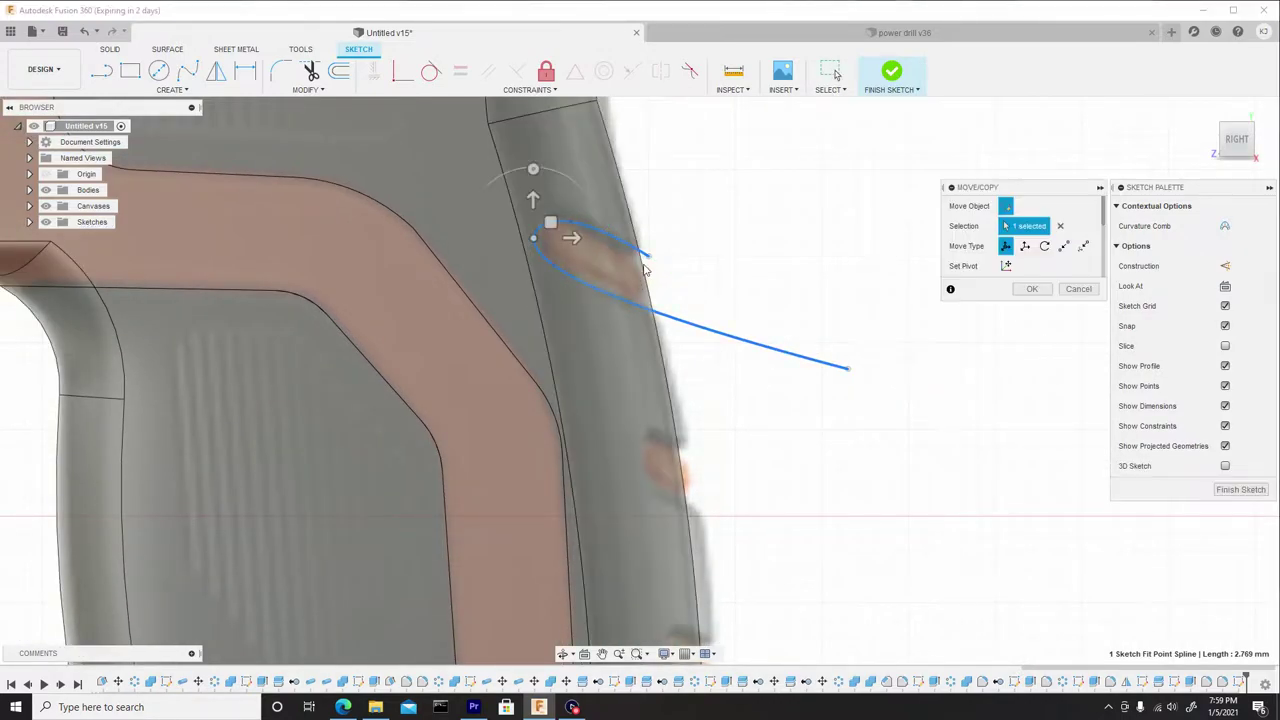
left_click_drag(552, 221, 650, 444)
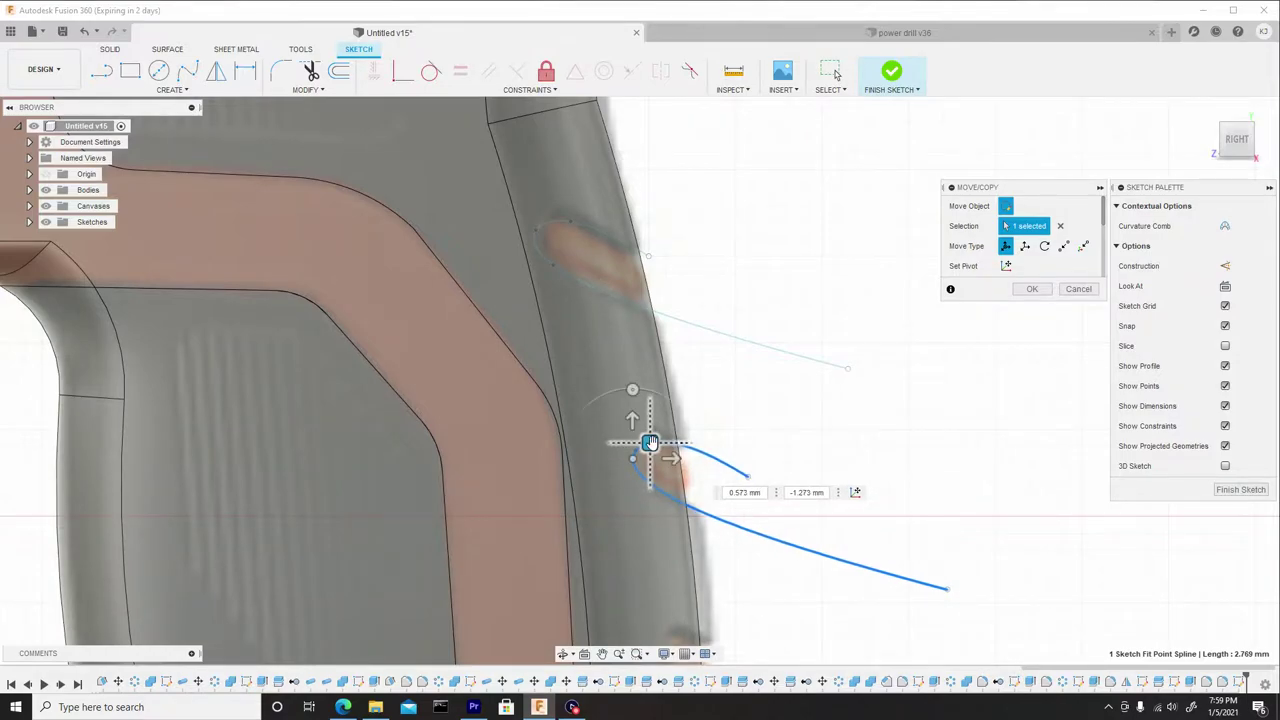
right_click(712, 414)
left_click(757, 418)
Step: Paste another copy of the spline onto the third groove, offset about 0.67 mm in X and -2.46 mm in Y
scroll(735, 416, "down", 1)
middle_click_drag(732, 418, 664, 216)
key("ctrl+v")
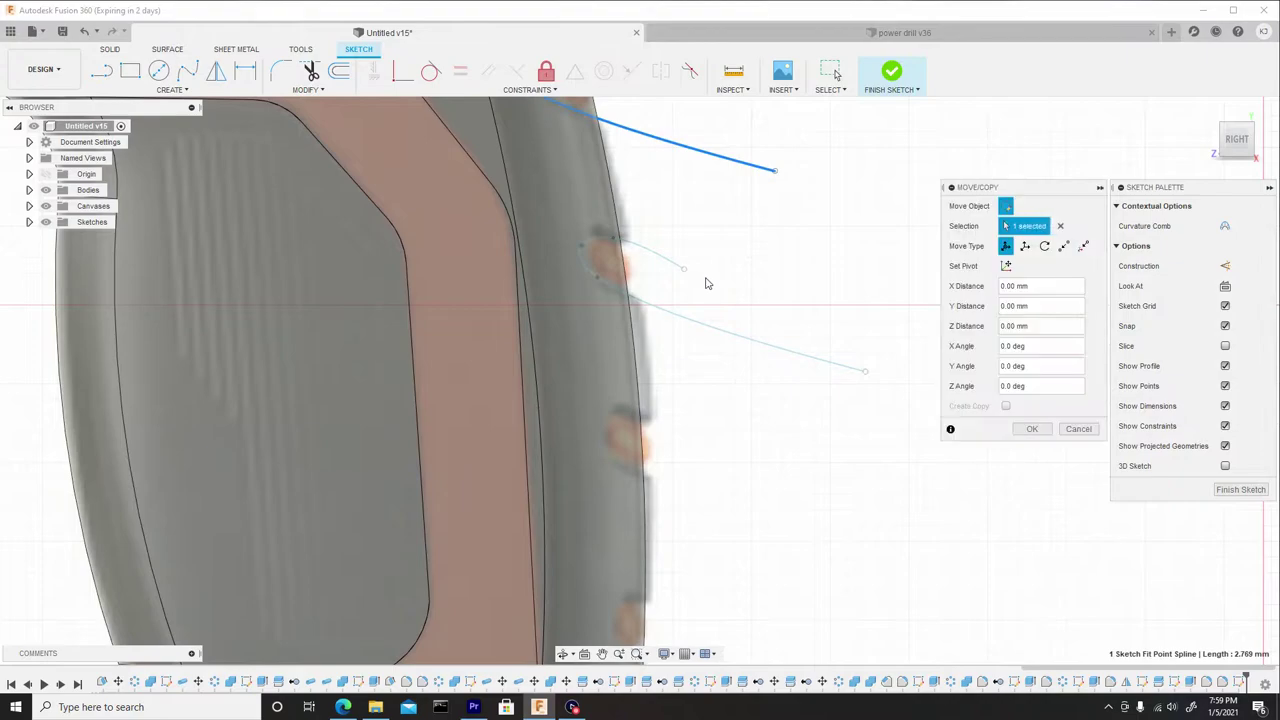
scroll(706, 282, "down", 2)
middle_click_drag(617, 148, 642, 219)
left_click_drag(584, 162, 664, 455)
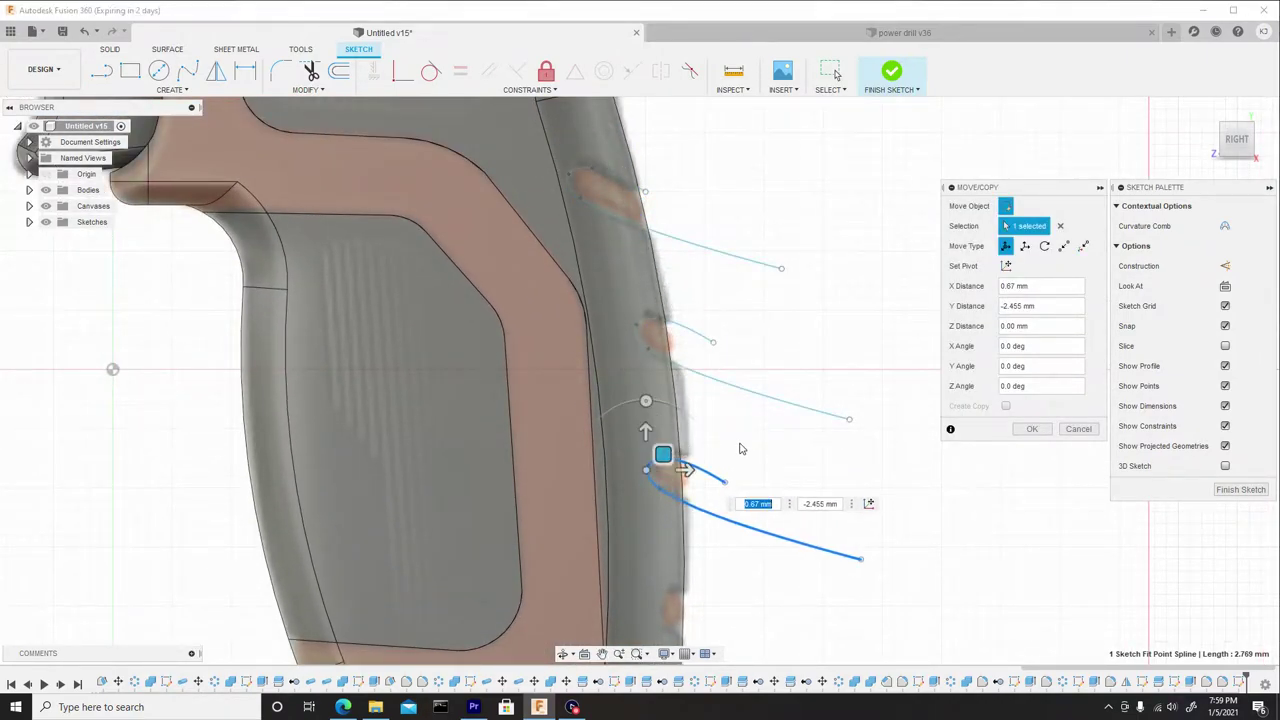
right_click(738, 442)
left_click(784, 445)
Step: Paste a further copy of the spline onto the lowest groove, offset about 0.77 mm in X and -3.66 mm in Y
scroll(745, 437, "down", 3)
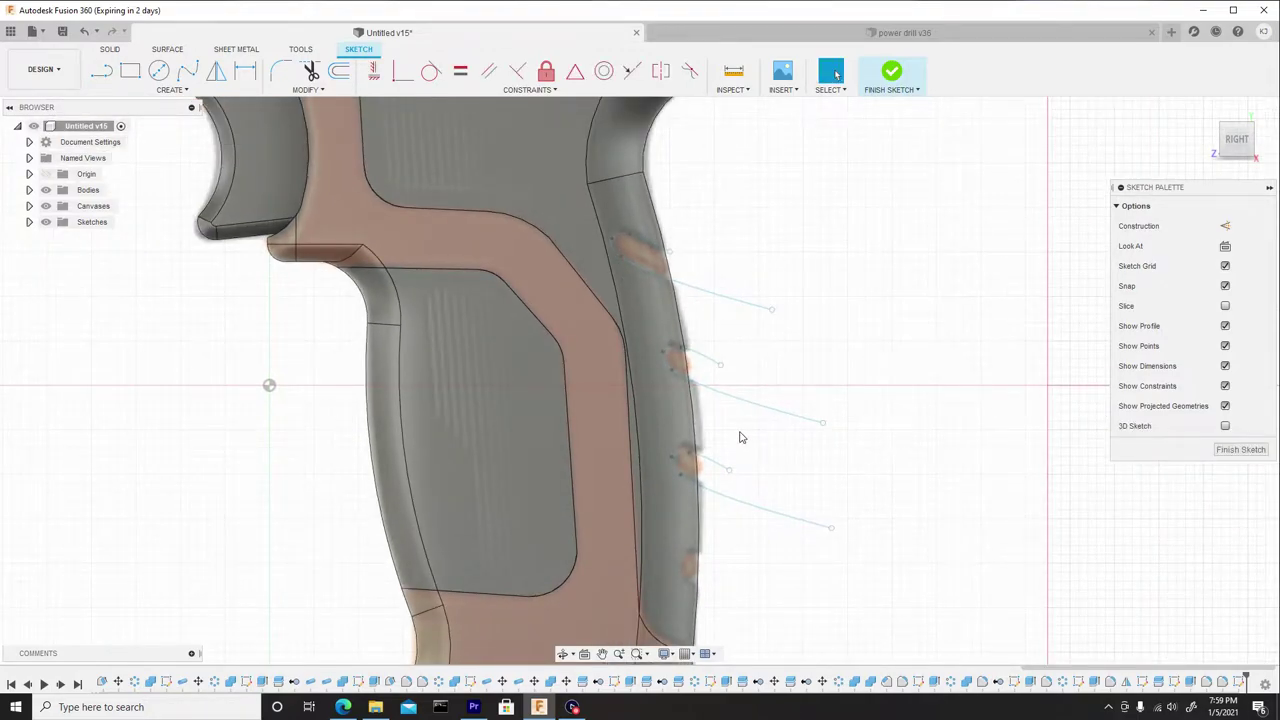
key("ctrl+v")
left_click_drag(610, 216, 695, 553)
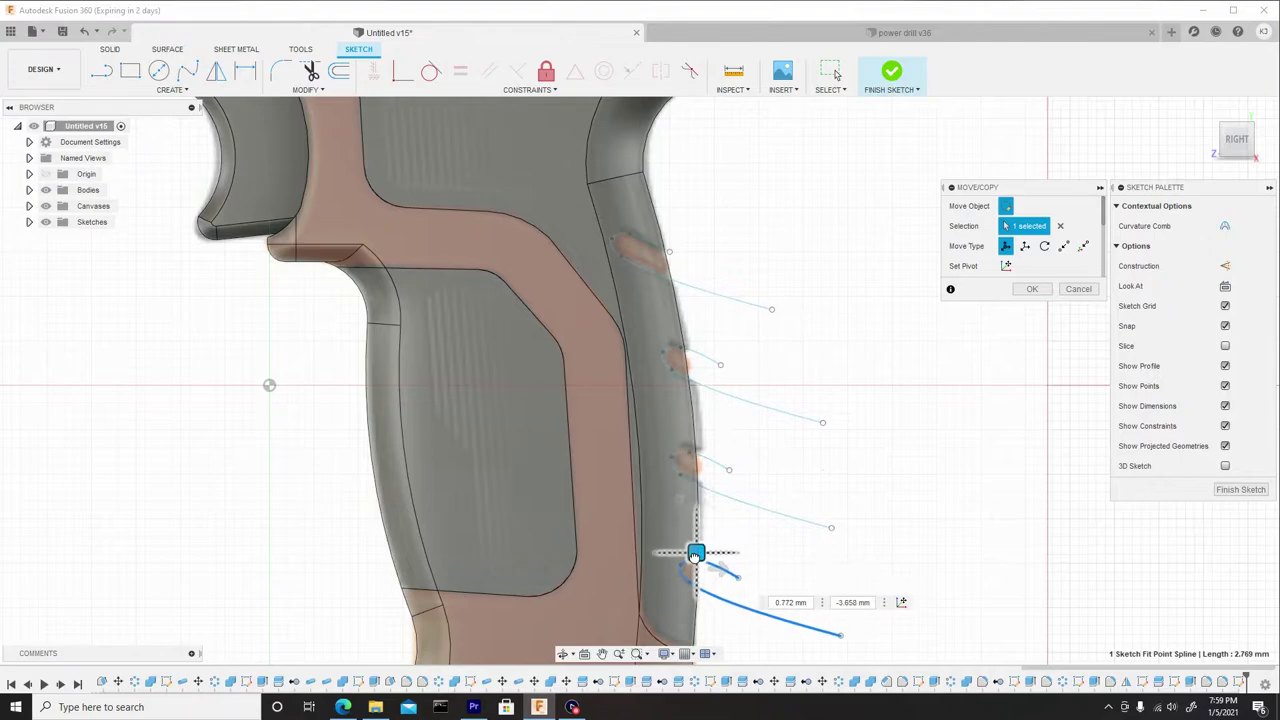
right_click(748, 528)
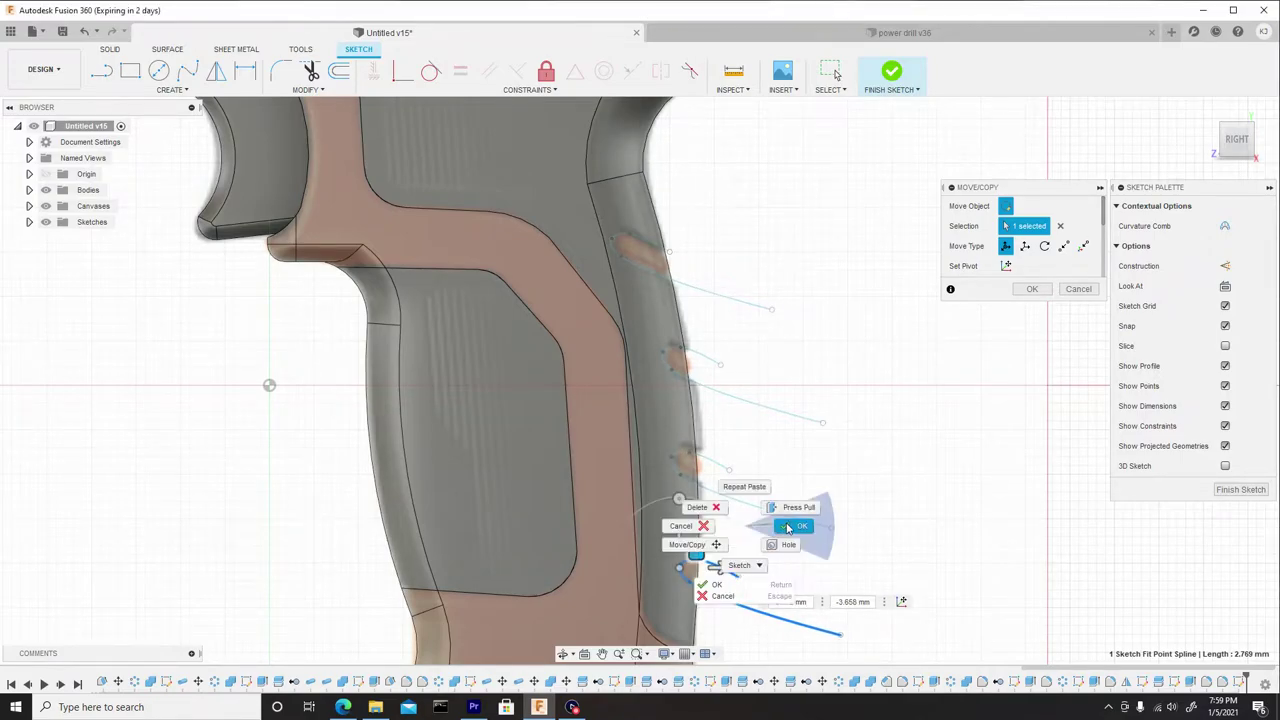
left_click(783, 527)
Step: Move the lowest spline by -0.02 mm in X and 0.07 mm in Y to match its groove, and finish the sketch
scroll(706, 566, "up", 4)
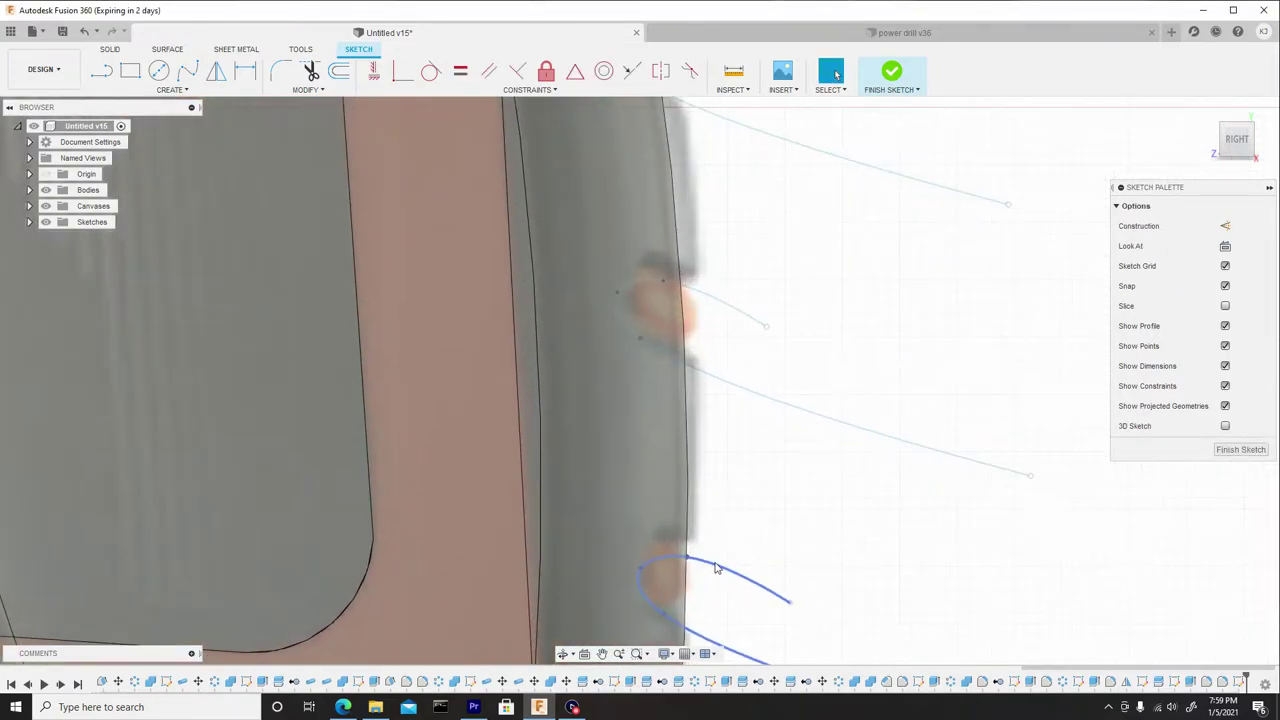
left_click(716, 568)
right_click(717, 564)
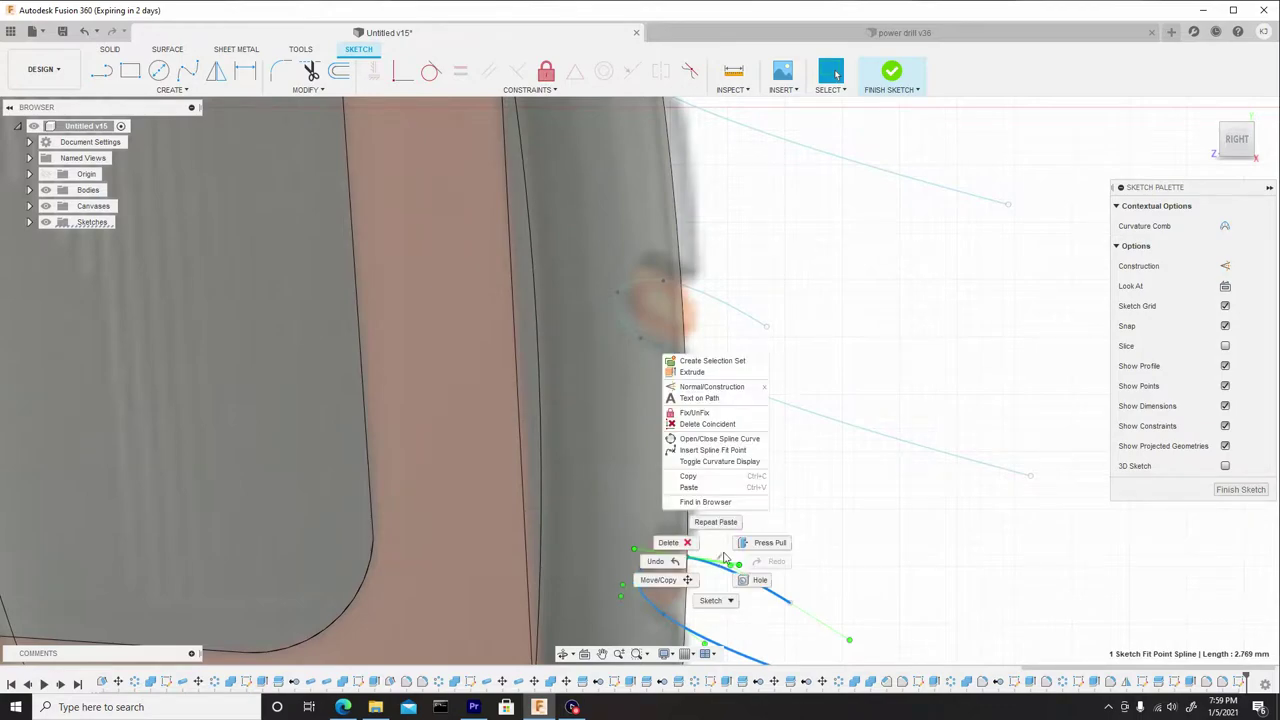
left_click(705, 577)
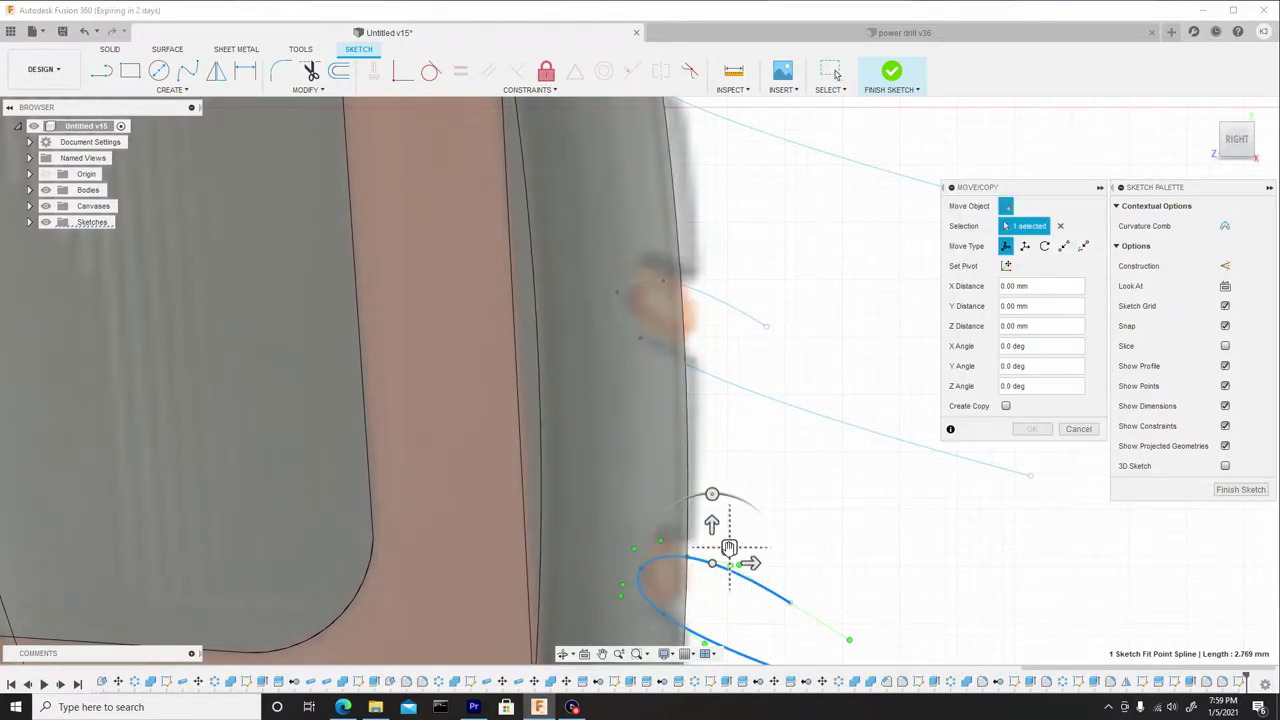
left_click_drag(729, 547, 724, 531)
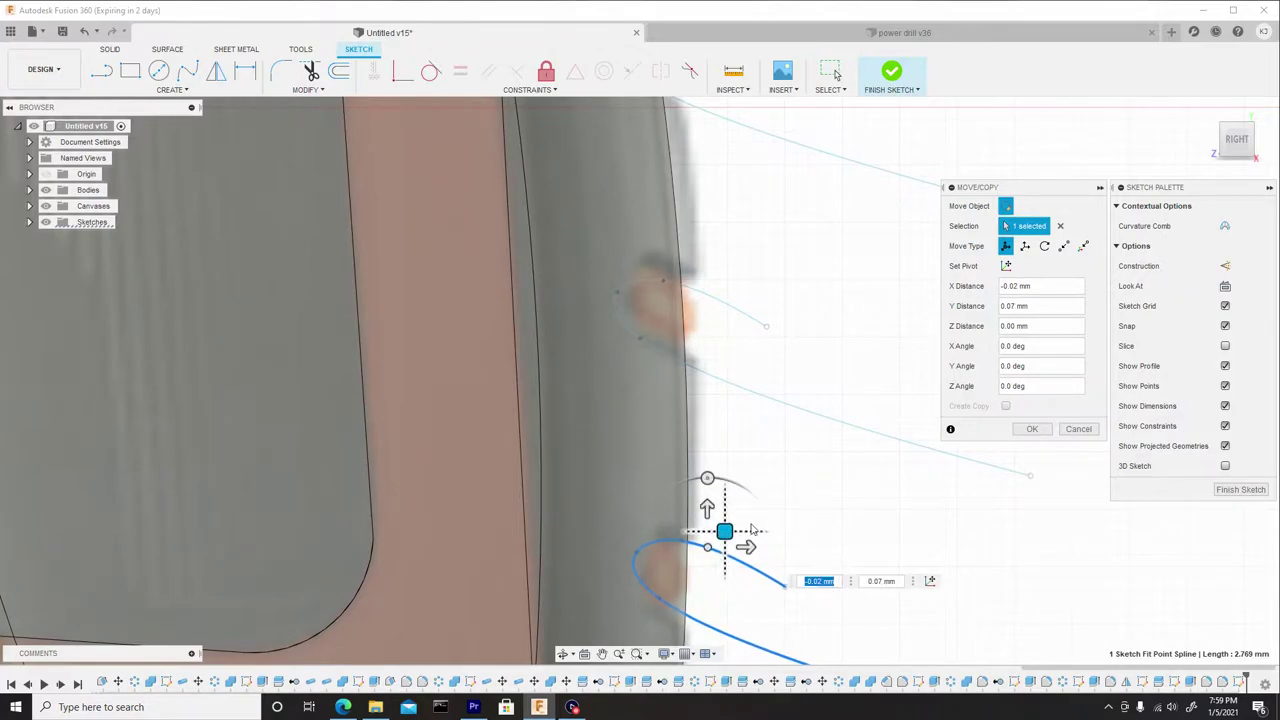
right_click(800, 496)
left_click(852, 495)
scroll(774, 443, "down", 5)
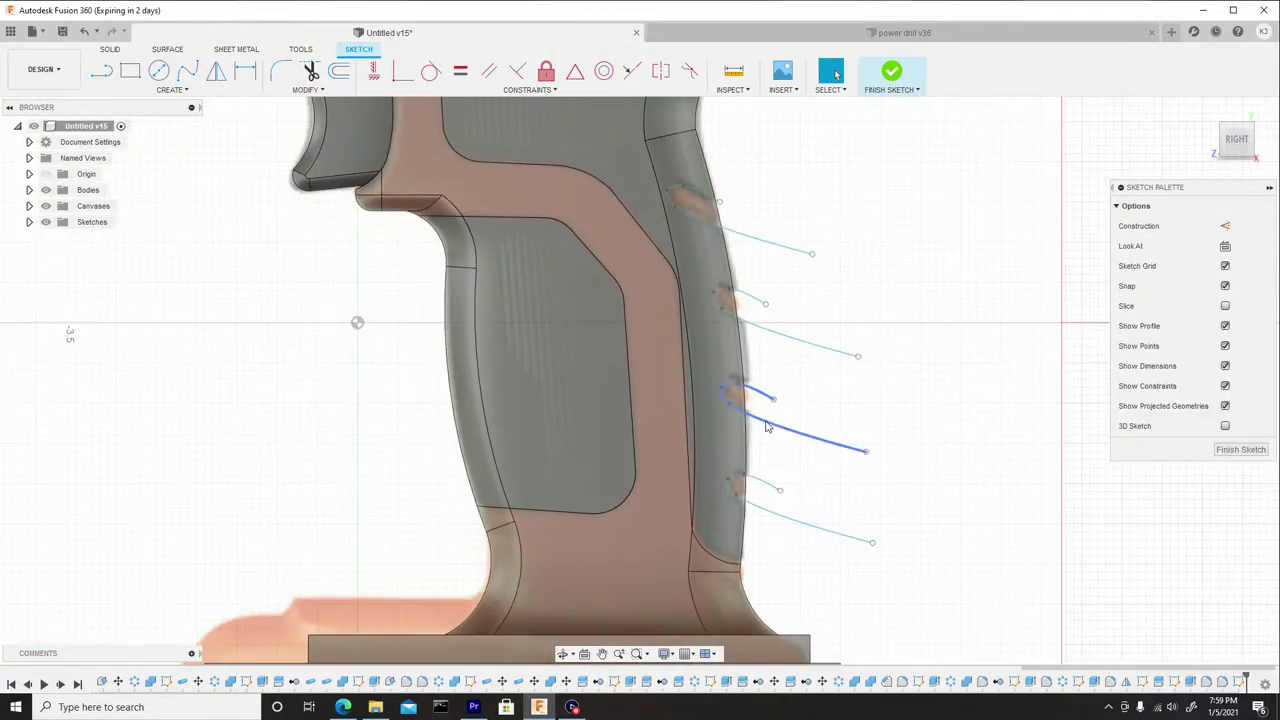
left_click(892, 73)
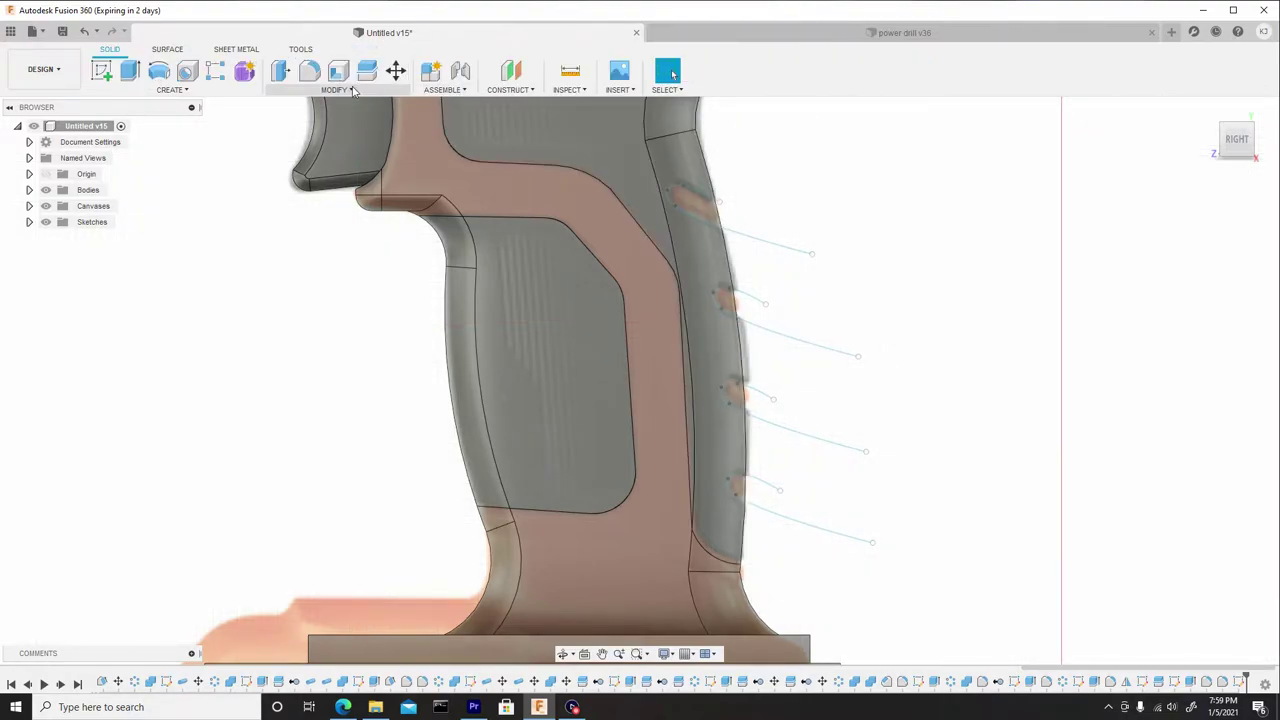
Step: Split the rear grip body with the four groove splines as splitting tools, keeping them extended
left_click(340, 89)
left_click(304, 251)
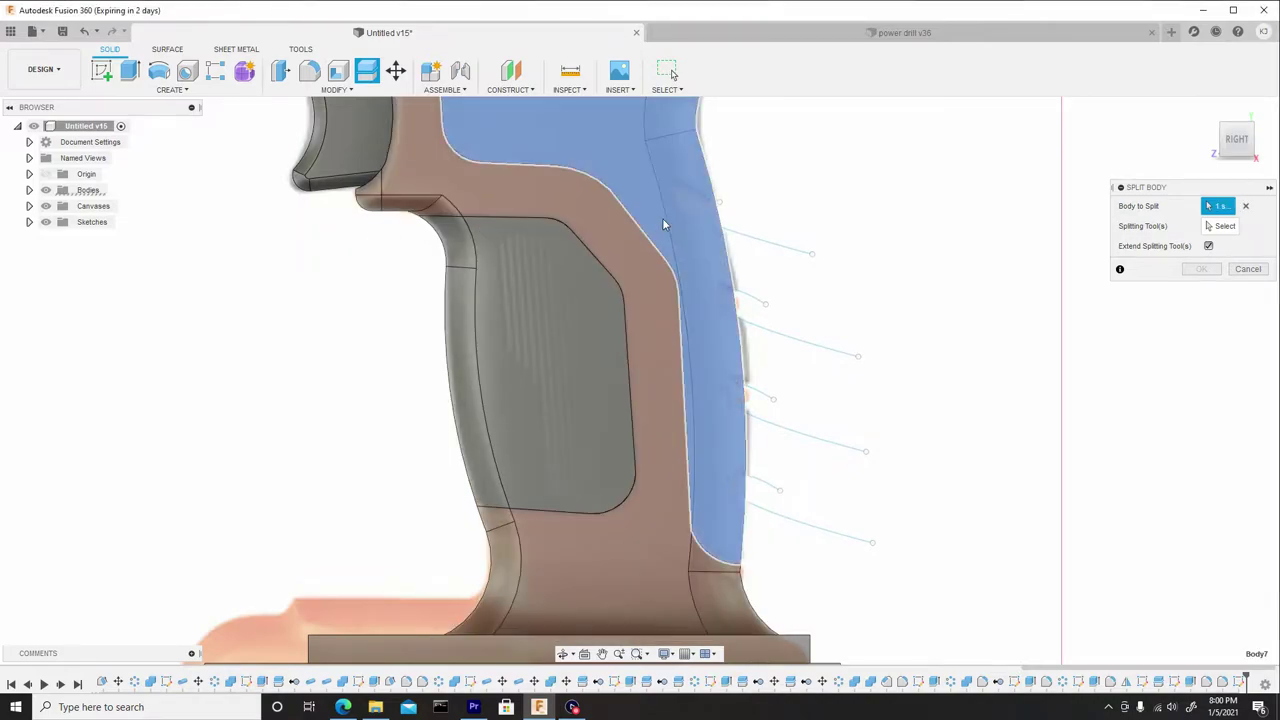
left_click(651, 224)
scroll(645, 228, "up", 3)
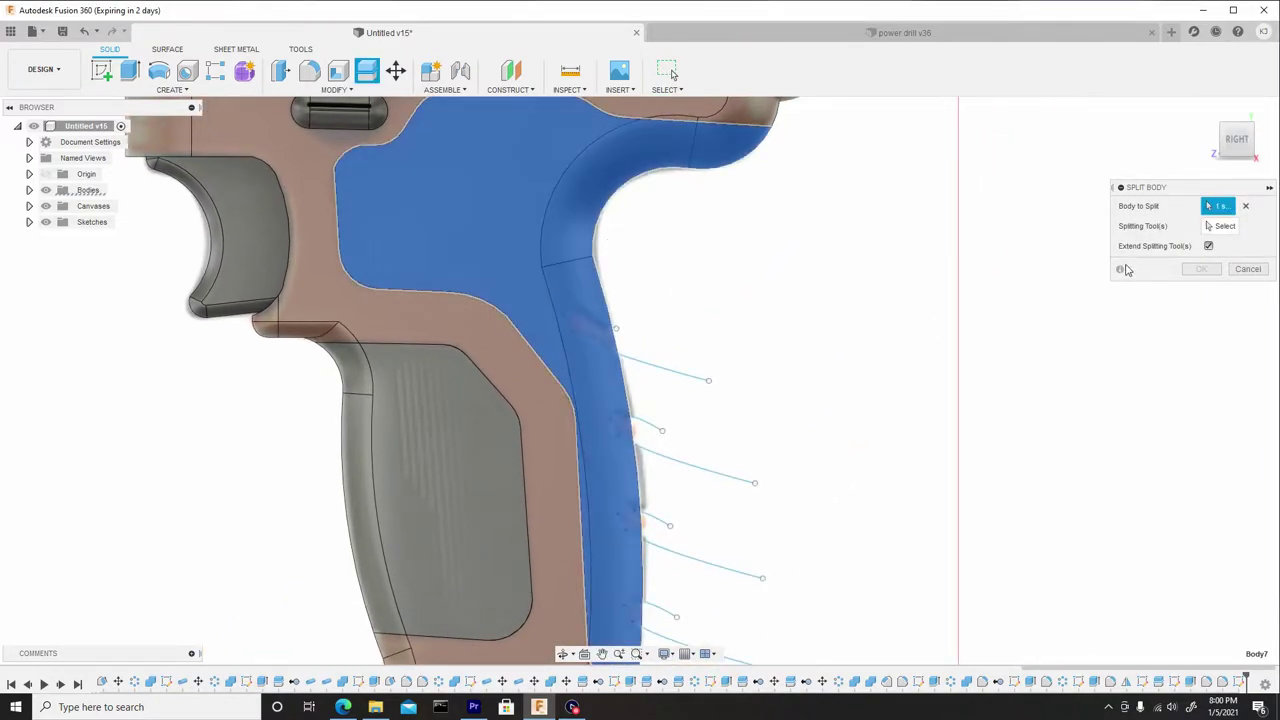
left_click(1216, 225)
mouse_move(753, 354)
middle_mouse_down()
mouse_move(769, 306)
mouse_move(858, 273)
middle_mouse_up()
left_click(693, 268)
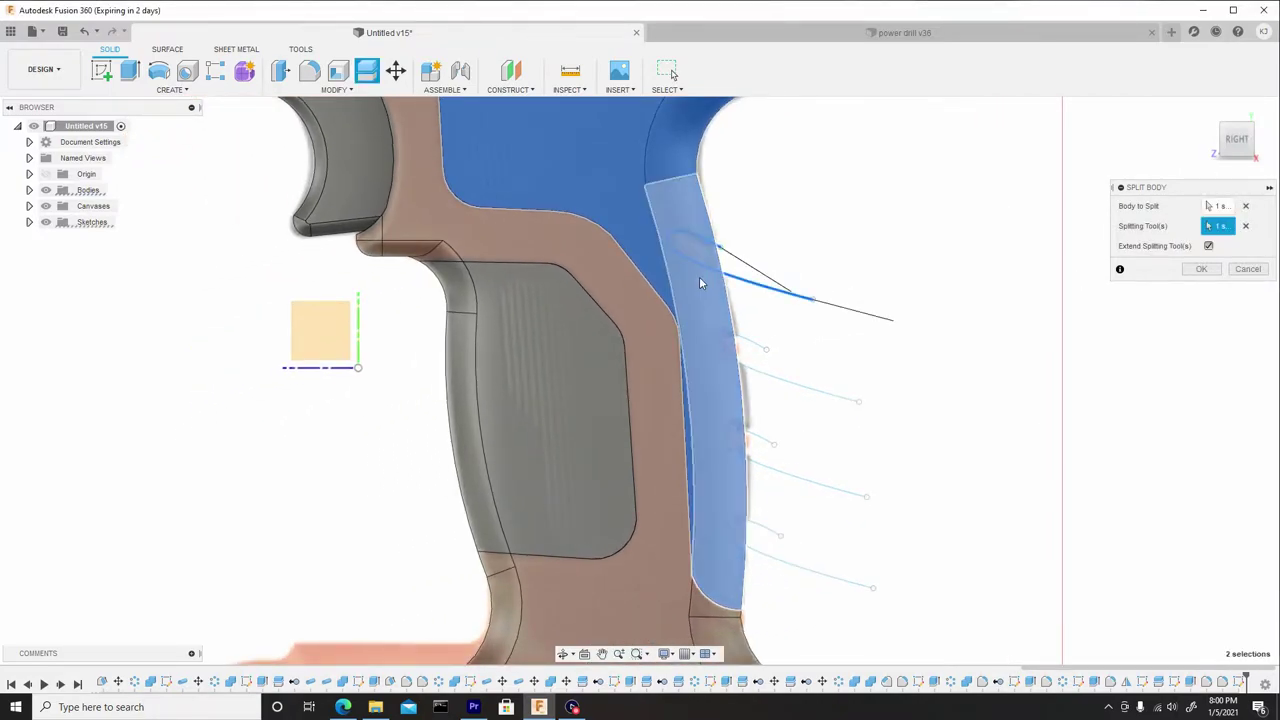
left_click(745, 343)
left_click(752, 442)
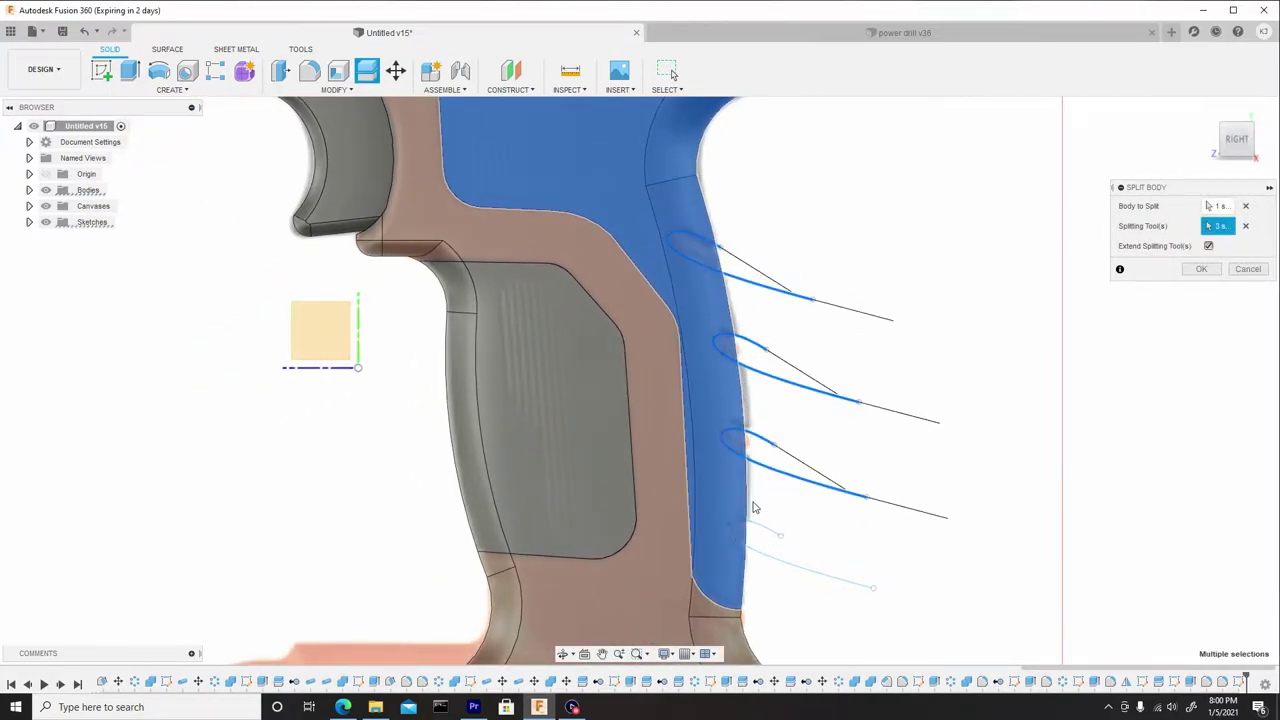
left_click(757, 530)
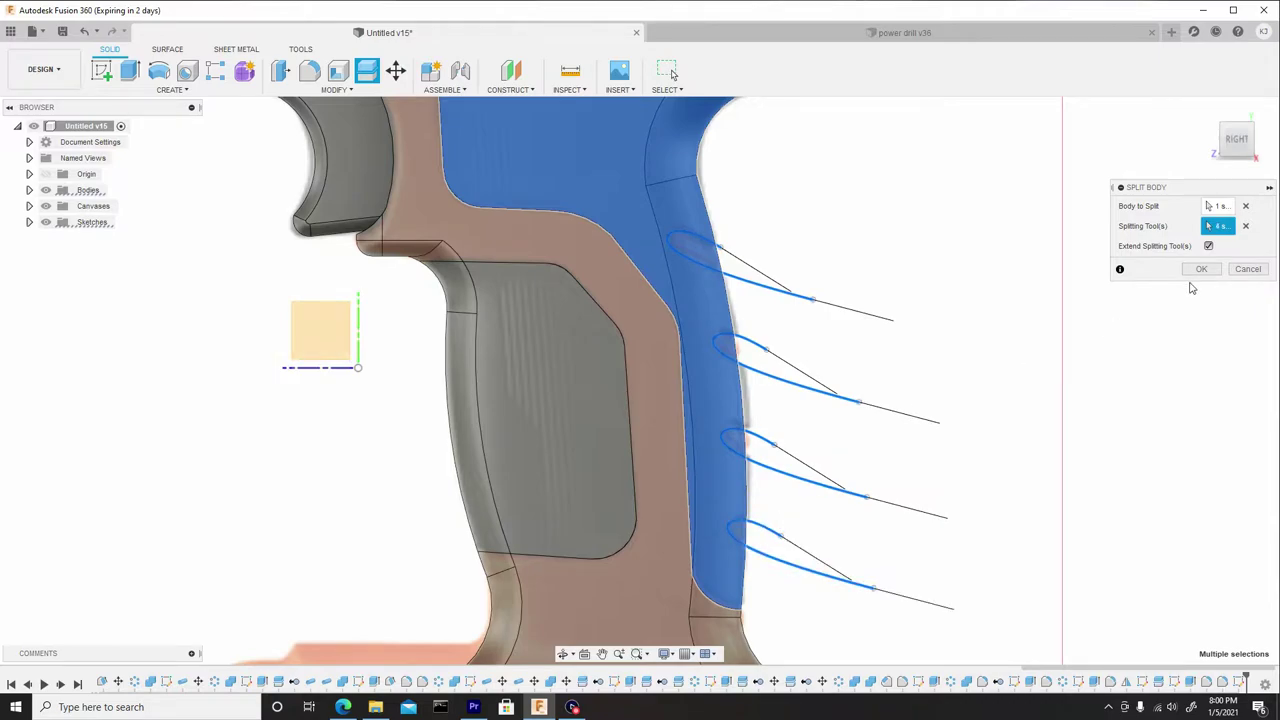
left_click(1201, 269)
Step: Hide the reference canvases and examine the split grooves on the back of the handle
scroll(768, 317, "down", 2)
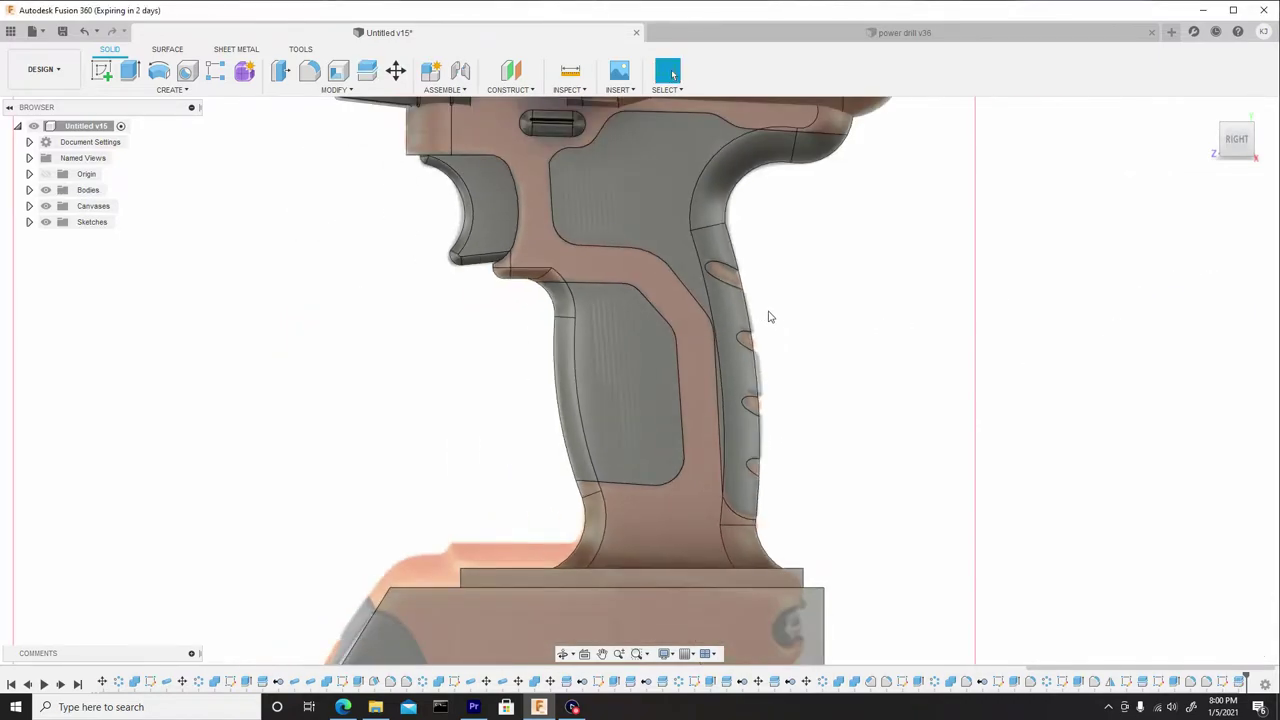
left_click(45, 206)
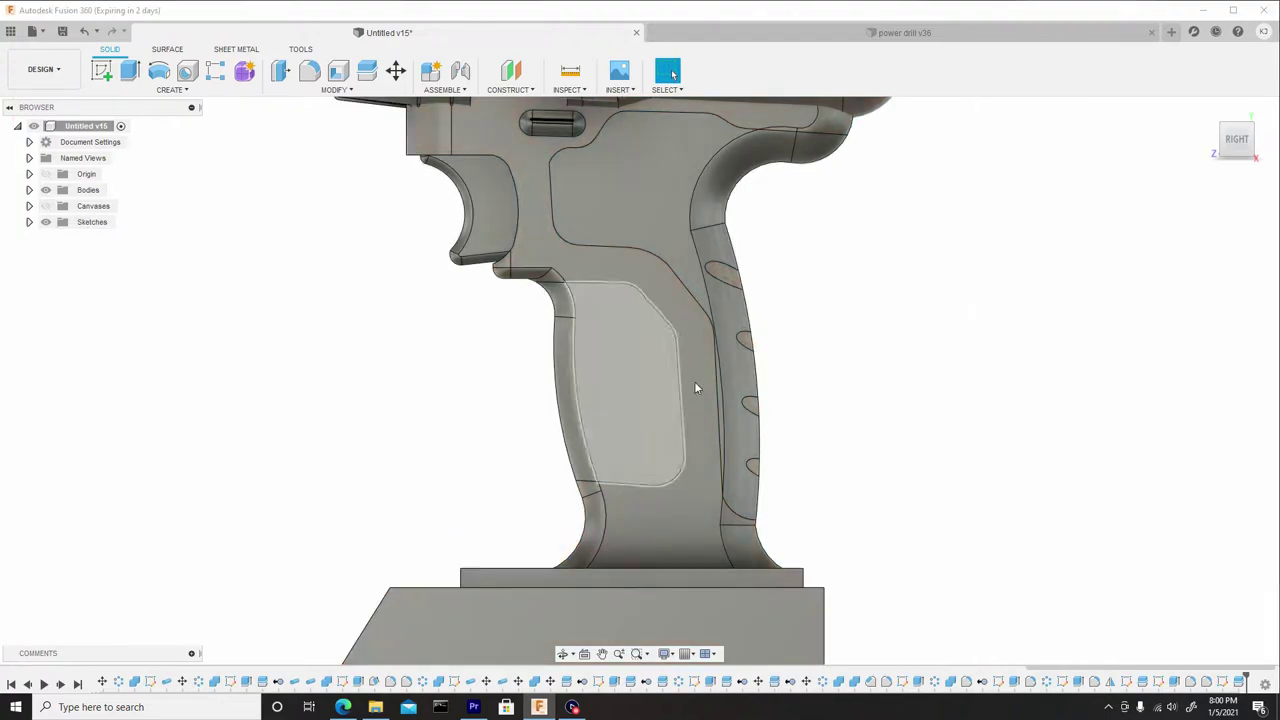
key("F4")
left_click_drag(880, 331, 912, 385)
middle_click_drag(912, 385, 965, 396, "shift")
scroll(923, 477, "up", 3)
middle_click_drag(926, 484, 893, 481, "shift")
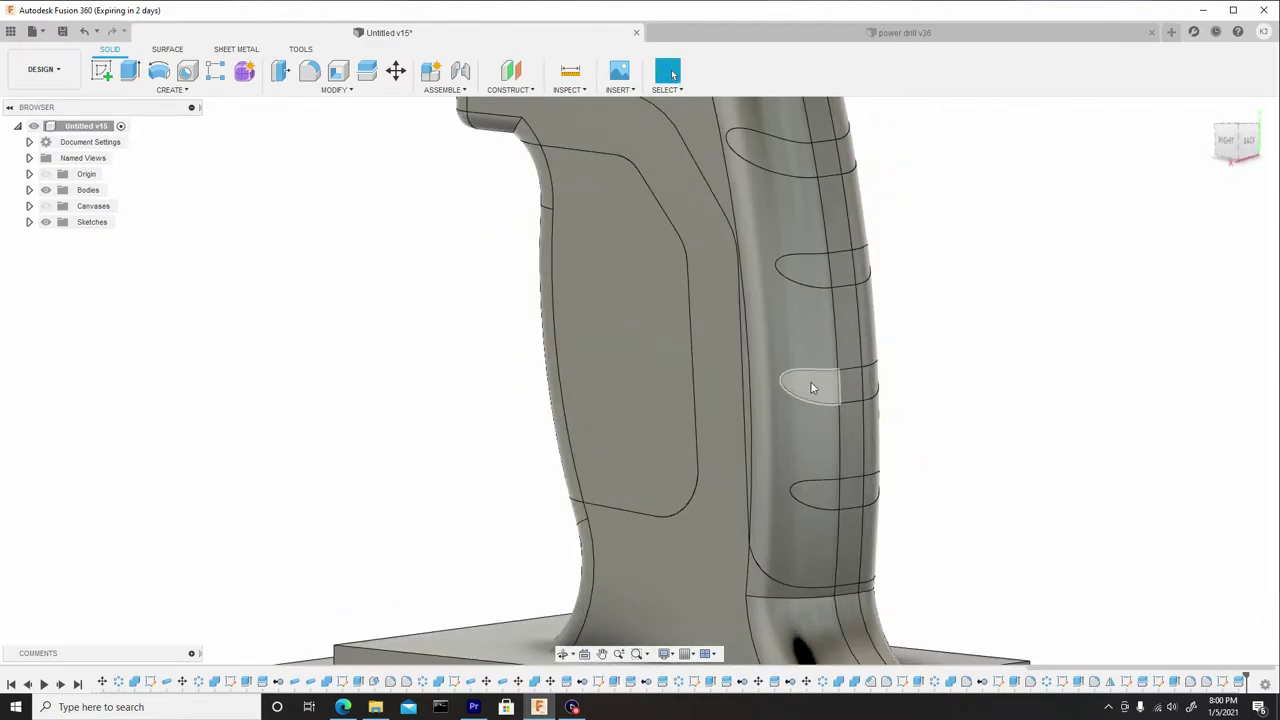
middle_click_drag(812, 436, 832, 458, "shift")
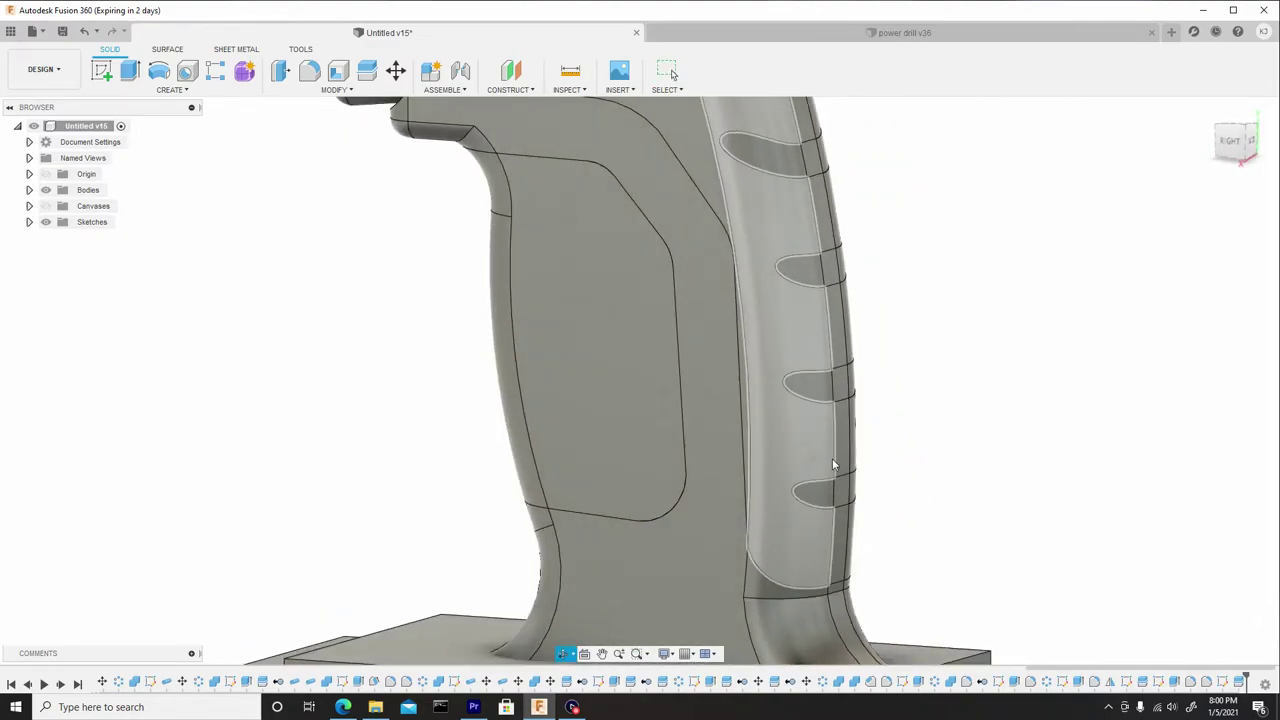
right_click(812, 493)
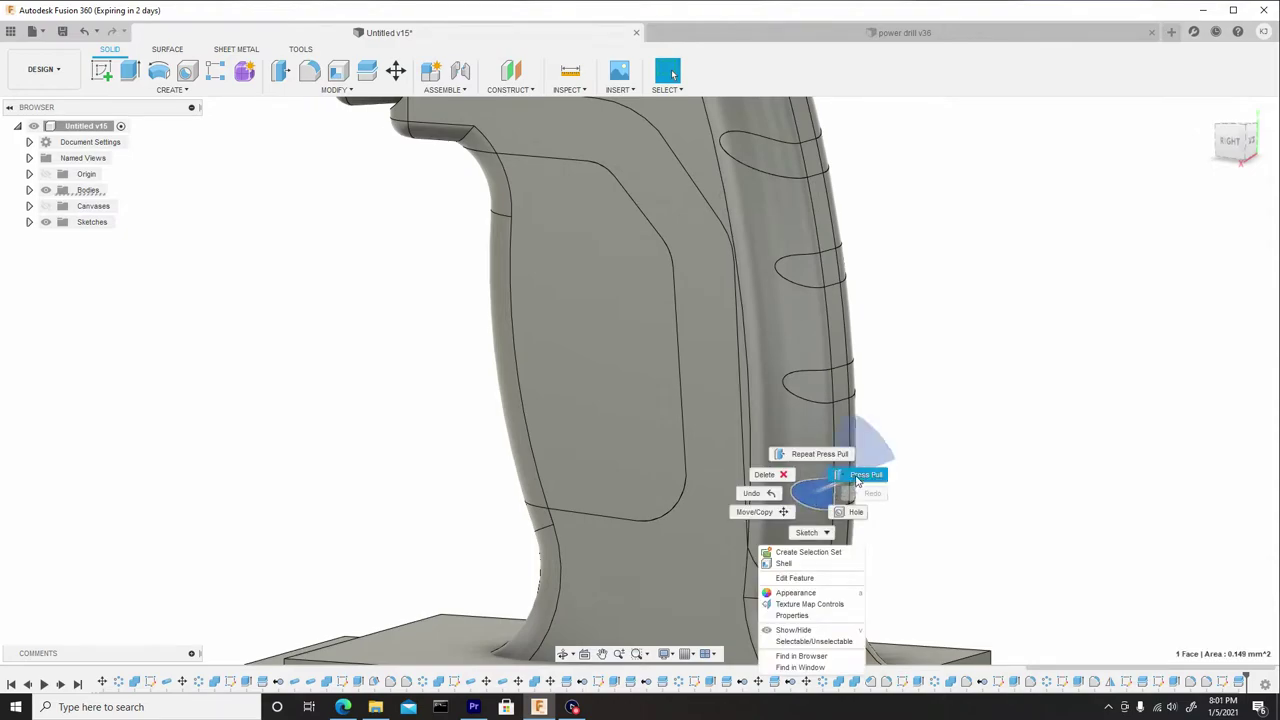
left_click(850, 475)
scroll(828, 510, "up", 3)
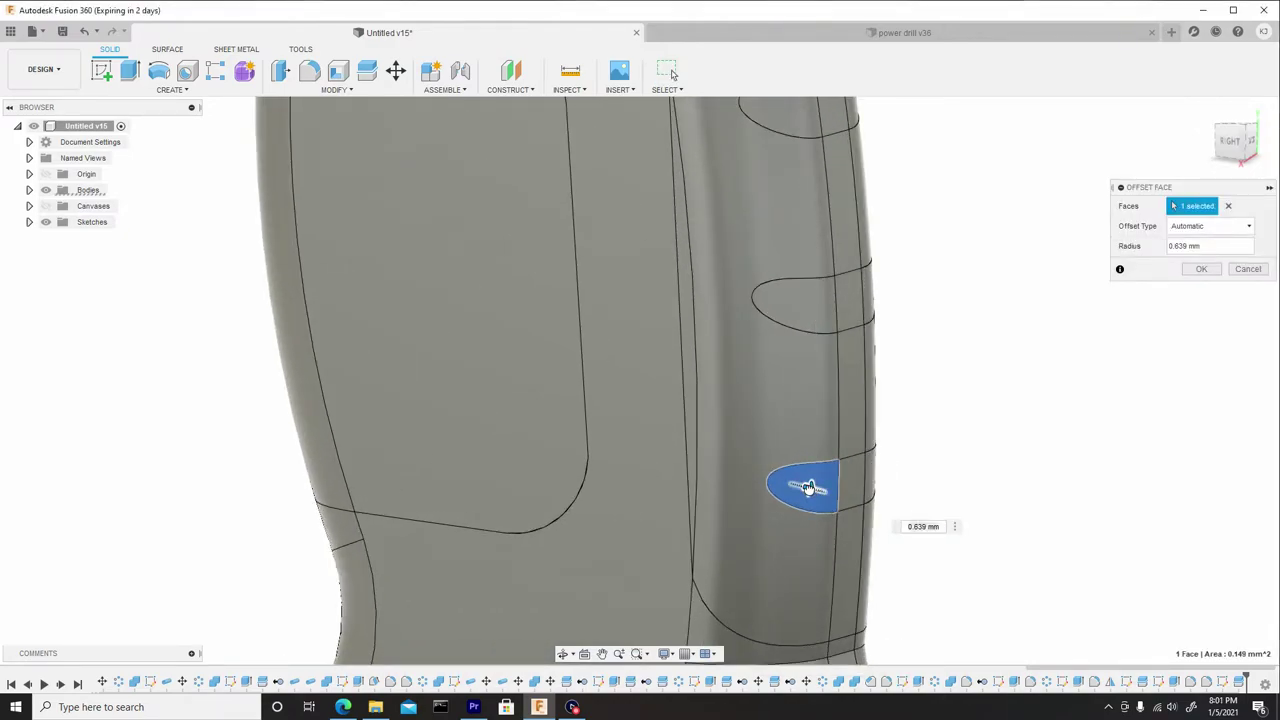
left_click_drag(808, 487, 806, 487)
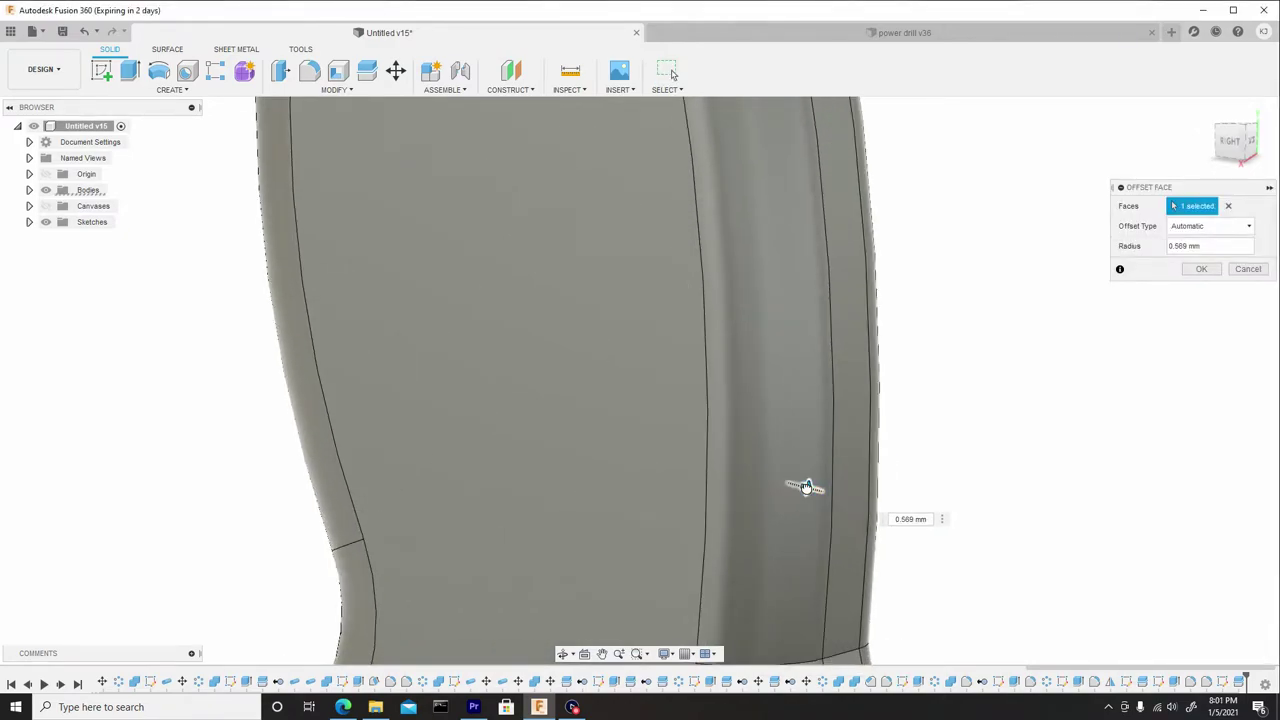
left_click(1250, 270)
Step: Offset the central back faces of all four grip grooves inward by -0.038 mm
middle_click_drag(989, 420, 878, 462, "shift")
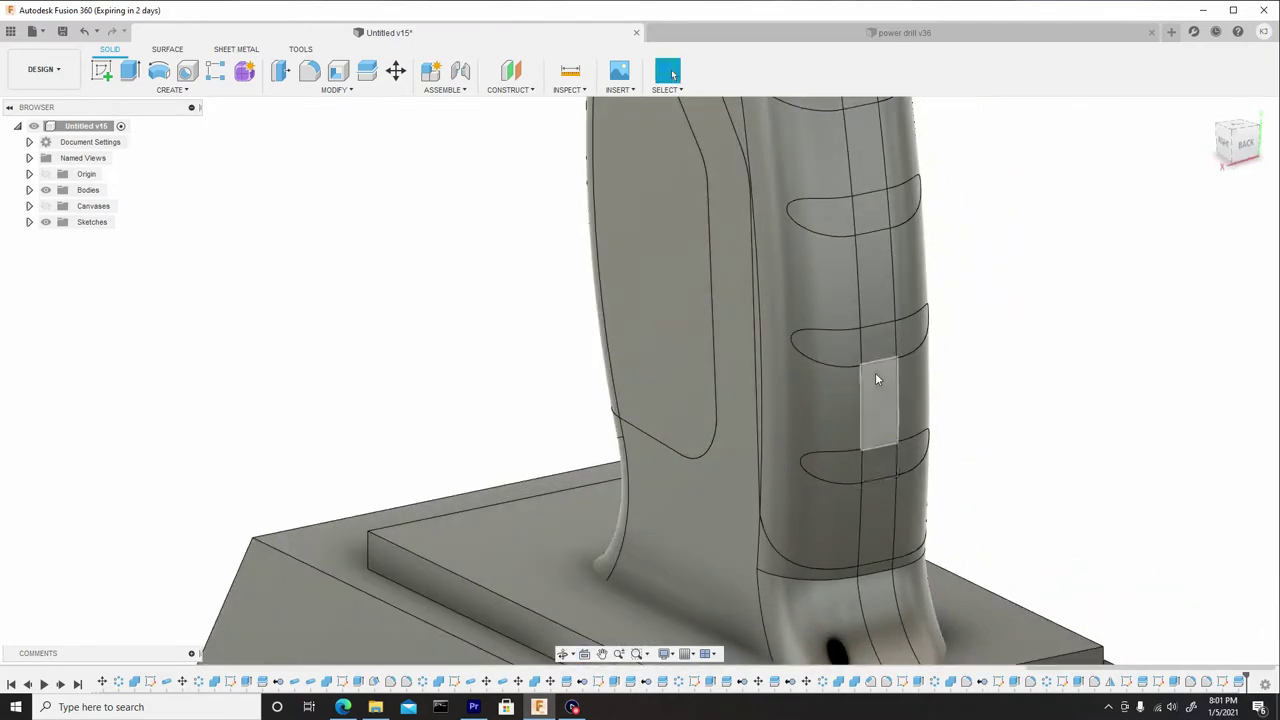
scroll(880, 500, "up", 3)
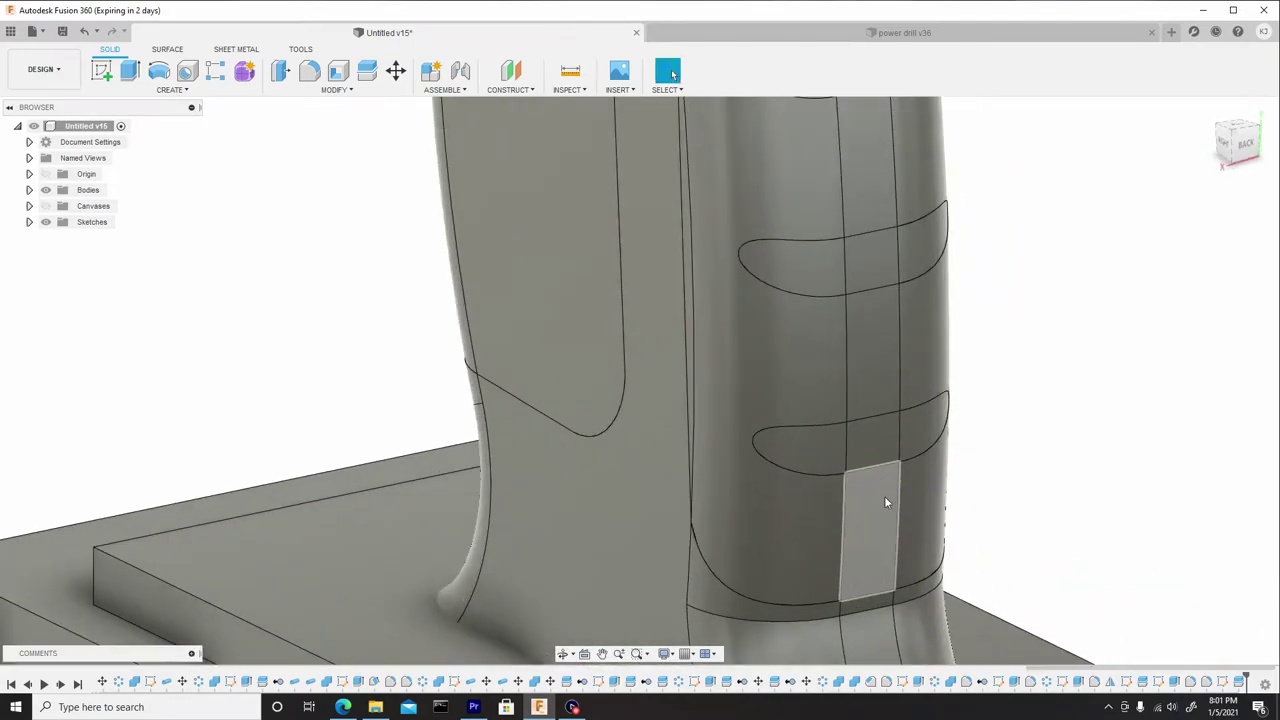
right_click(874, 442)
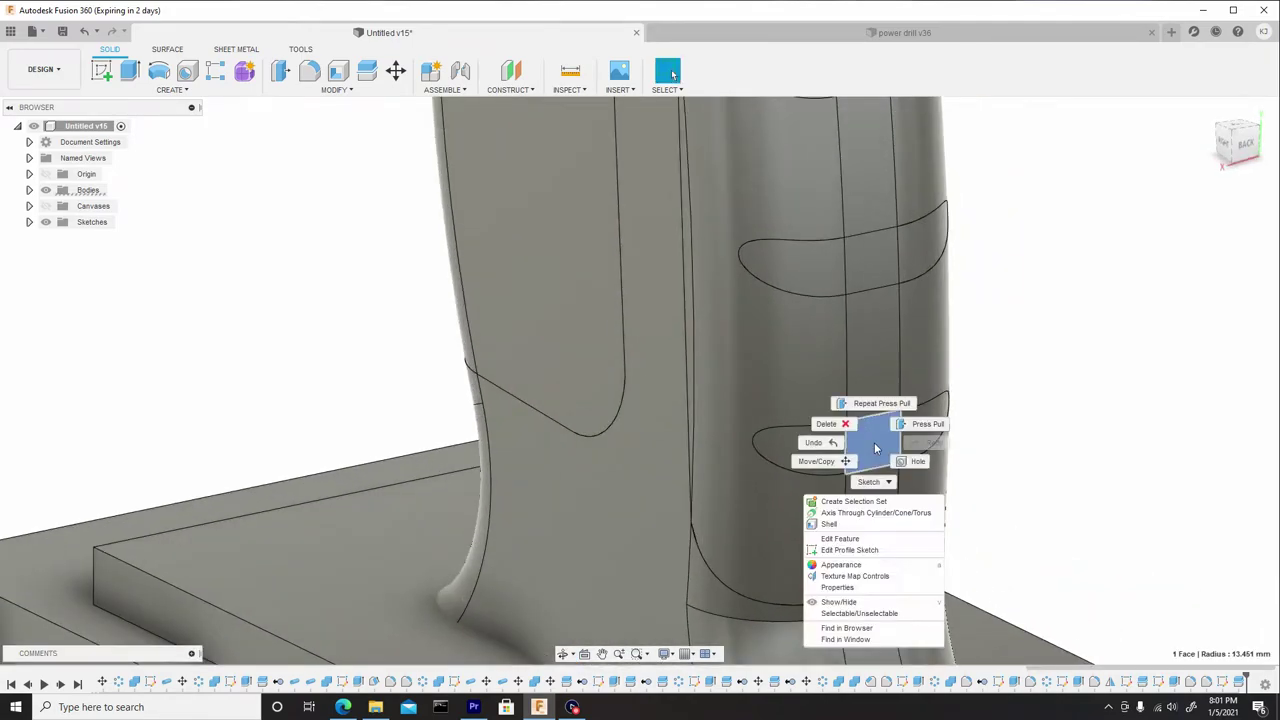
left_click(926, 425)
middle_click_drag(886, 437, 894, 457, "shift")
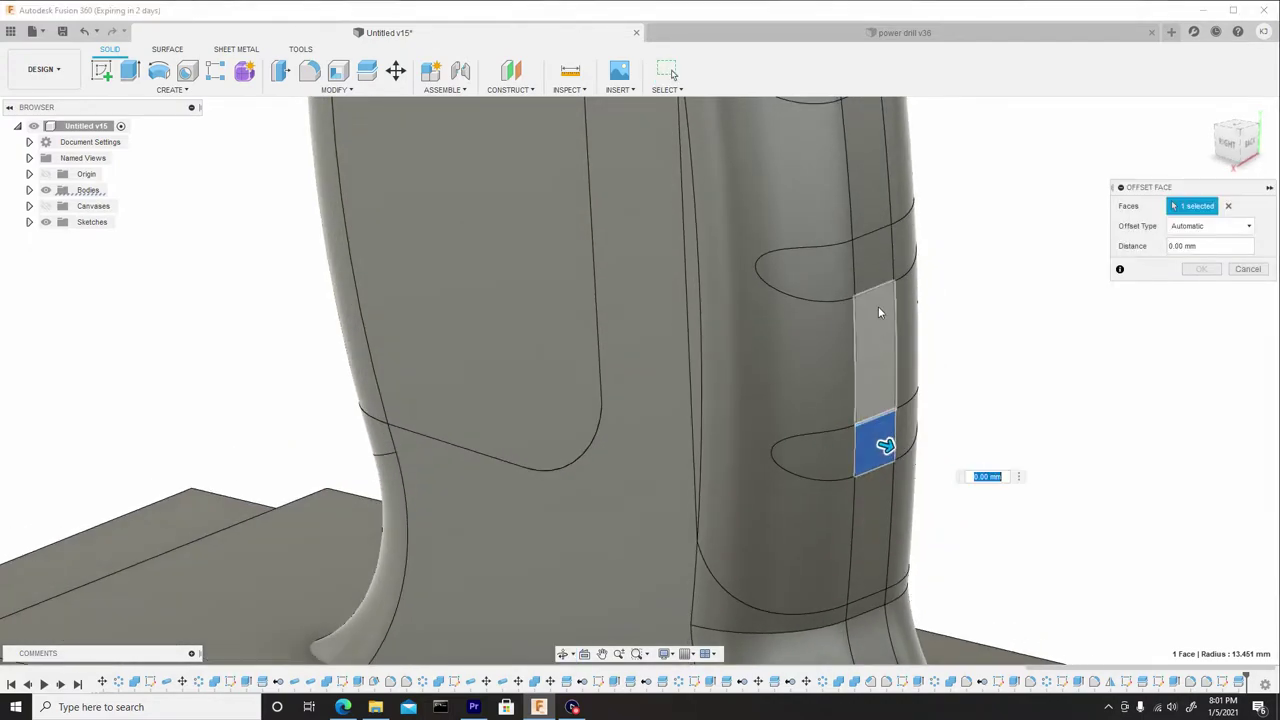
left_click(875, 266)
middle_click_drag(883, 271, 957, 474, "shift")
left_click(905, 255)
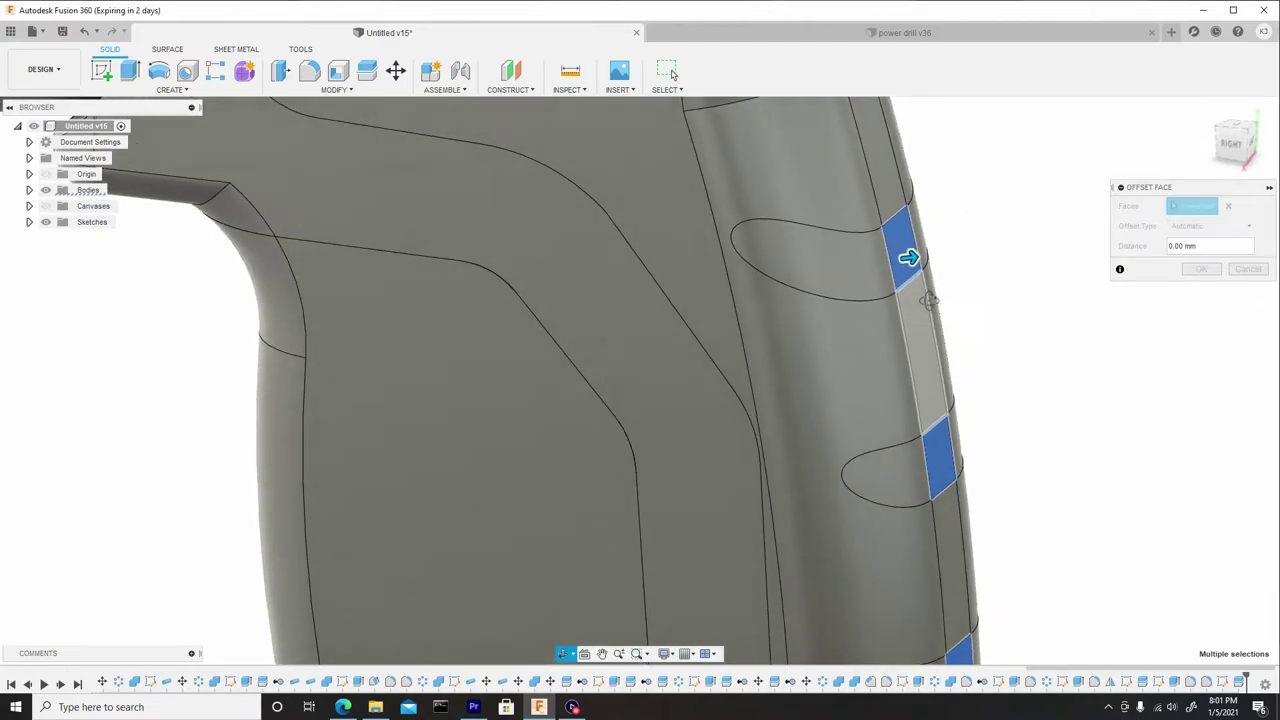
mouse_move(907, 257)
left_mouse_down()
mouse_move(893, 256)
mouse_move(905, 258)
left_mouse_up()
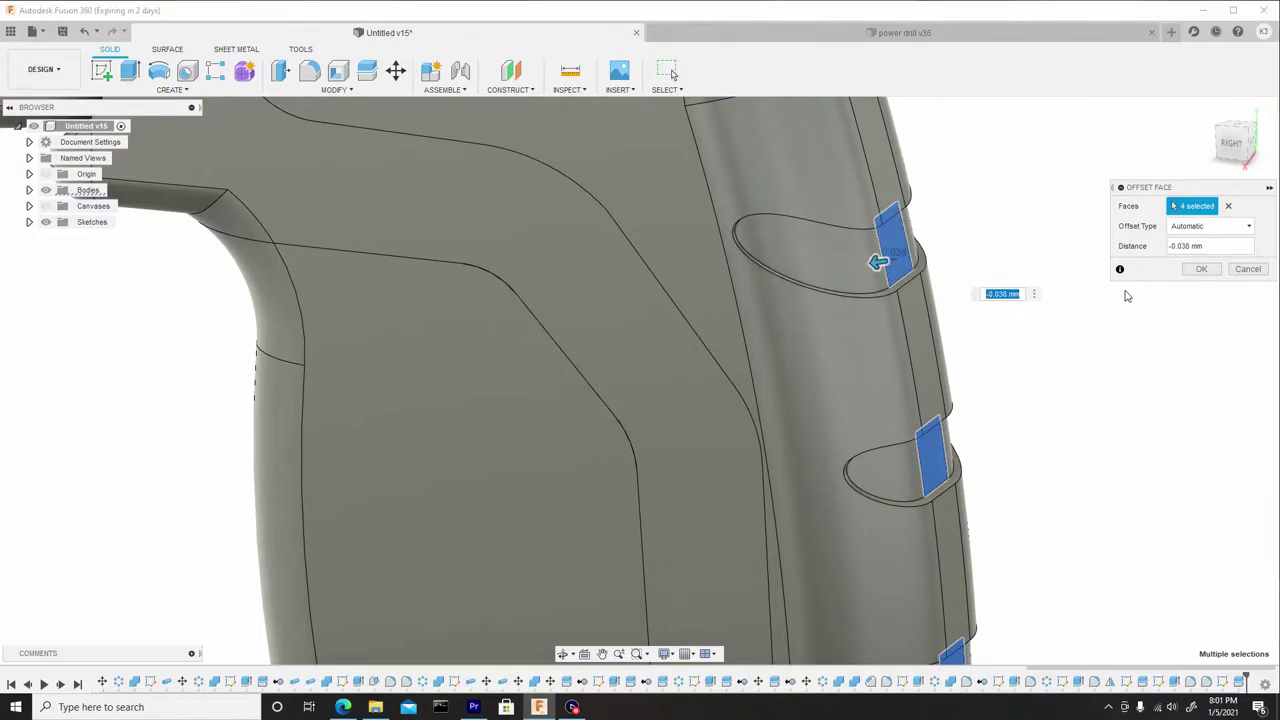
left_click(1203, 271)
Step: Show the reference canvases again and compare the handle and battery block with the image from the side
scroll(1063, 394, "down", 10)
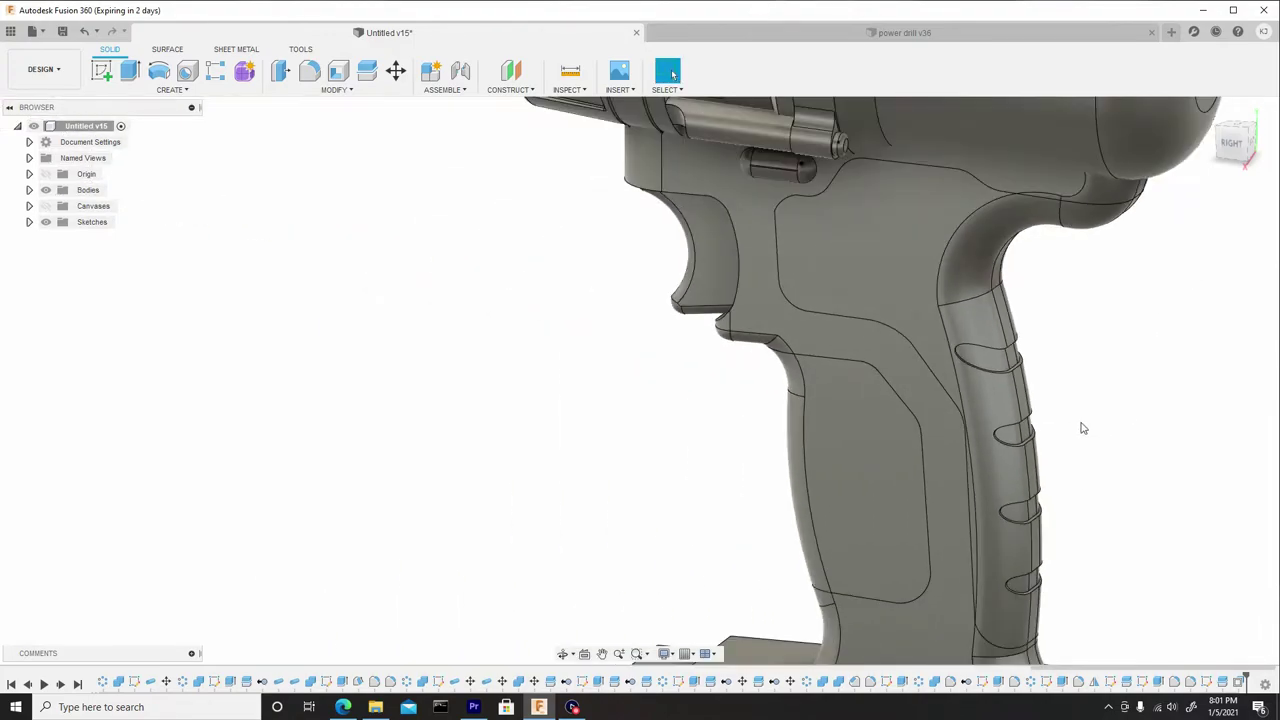
middle_click_drag(1110, 520, 1042, 412)
scroll(1044, 410, "down", 3)
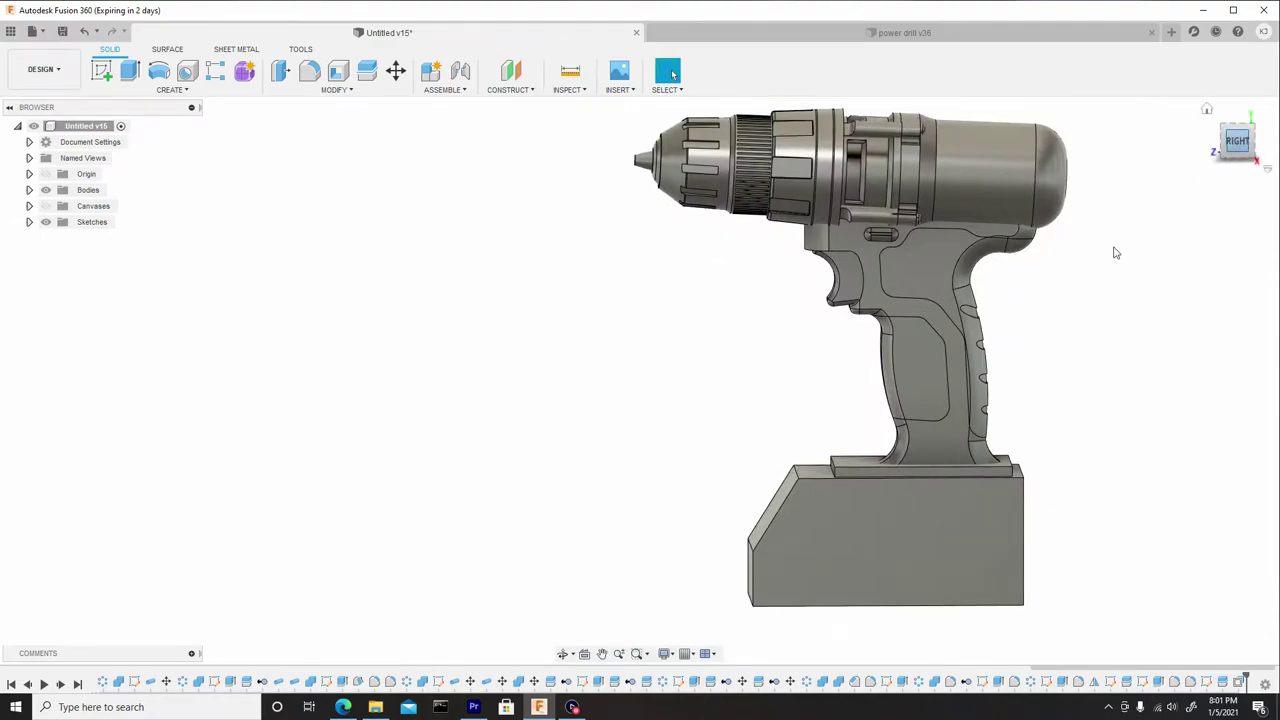
scroll(960, 337, "up", 5)
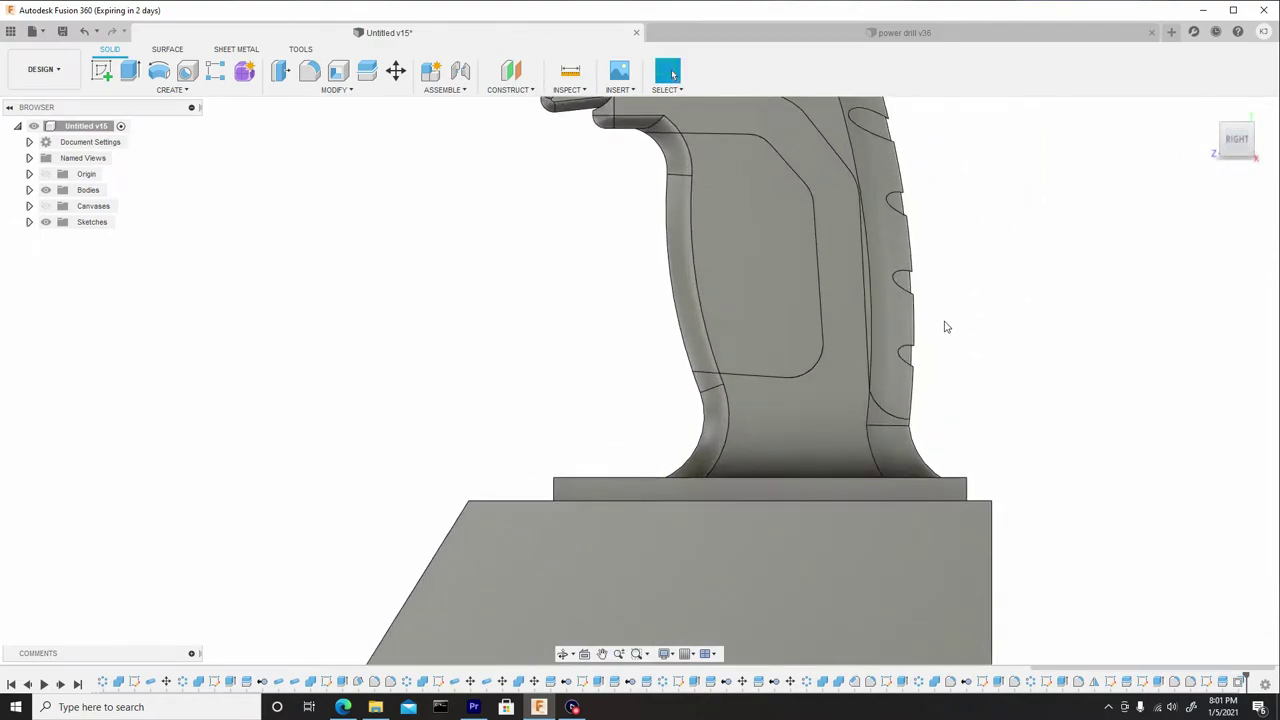
scroll(945, 345, "down", 3)
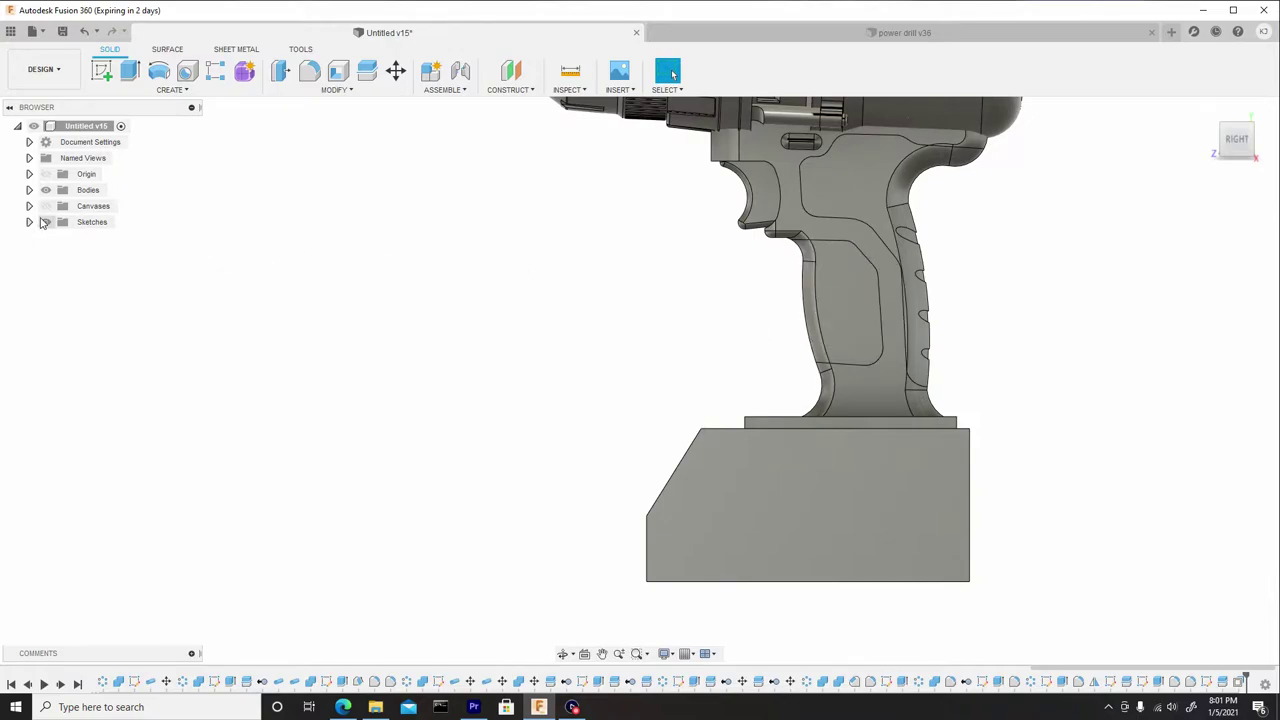
left_click(47, 208)
scroll(648, 402, "up", 3)
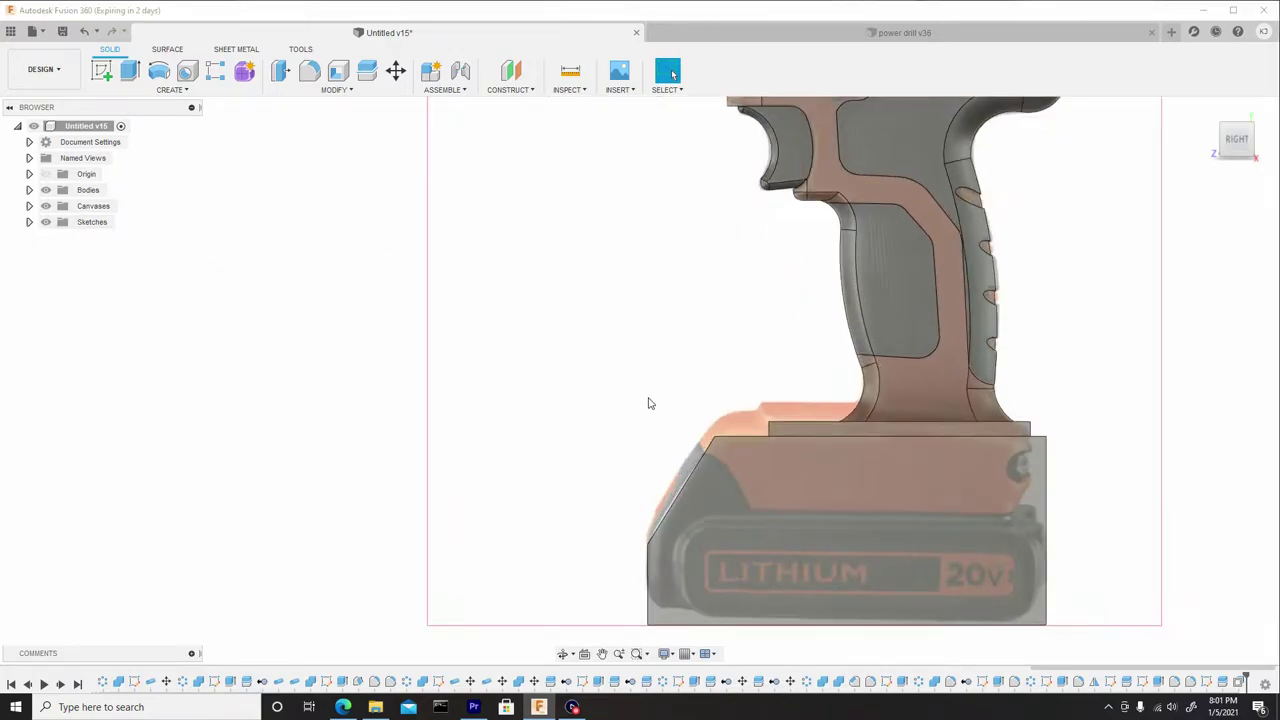
middle_click_drag(926, 500, 547, 401)
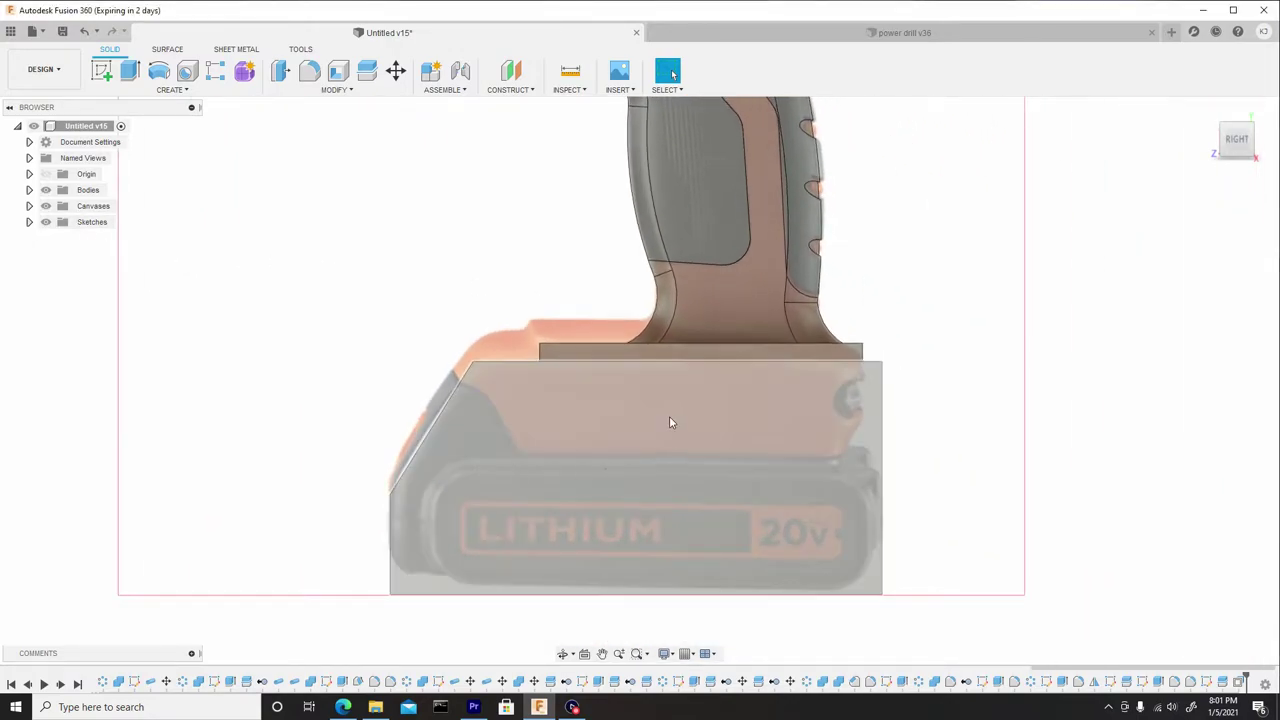
scroll(671, 422, "down", 3)
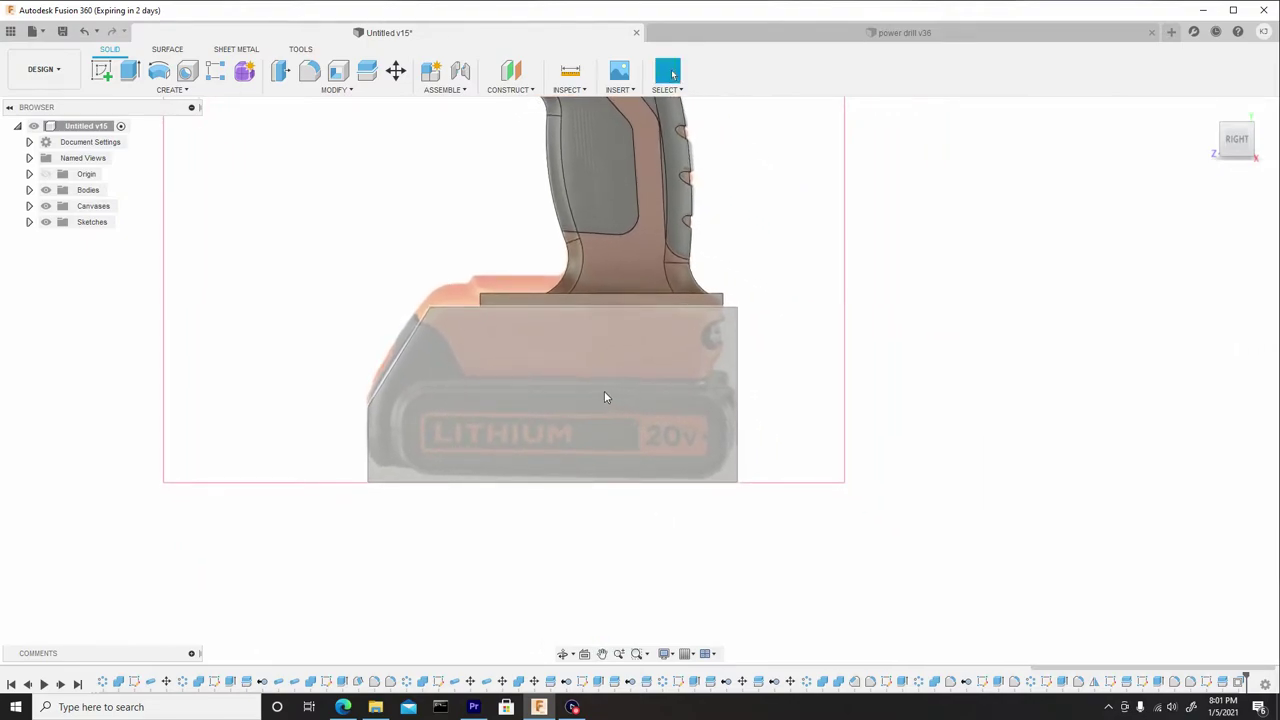
Step: Fillet the upper edge of the battery block's sloped front with a 0.878 mm radius, following the reference image
middle_click_drag(428, 350, 474, 352, "shift")
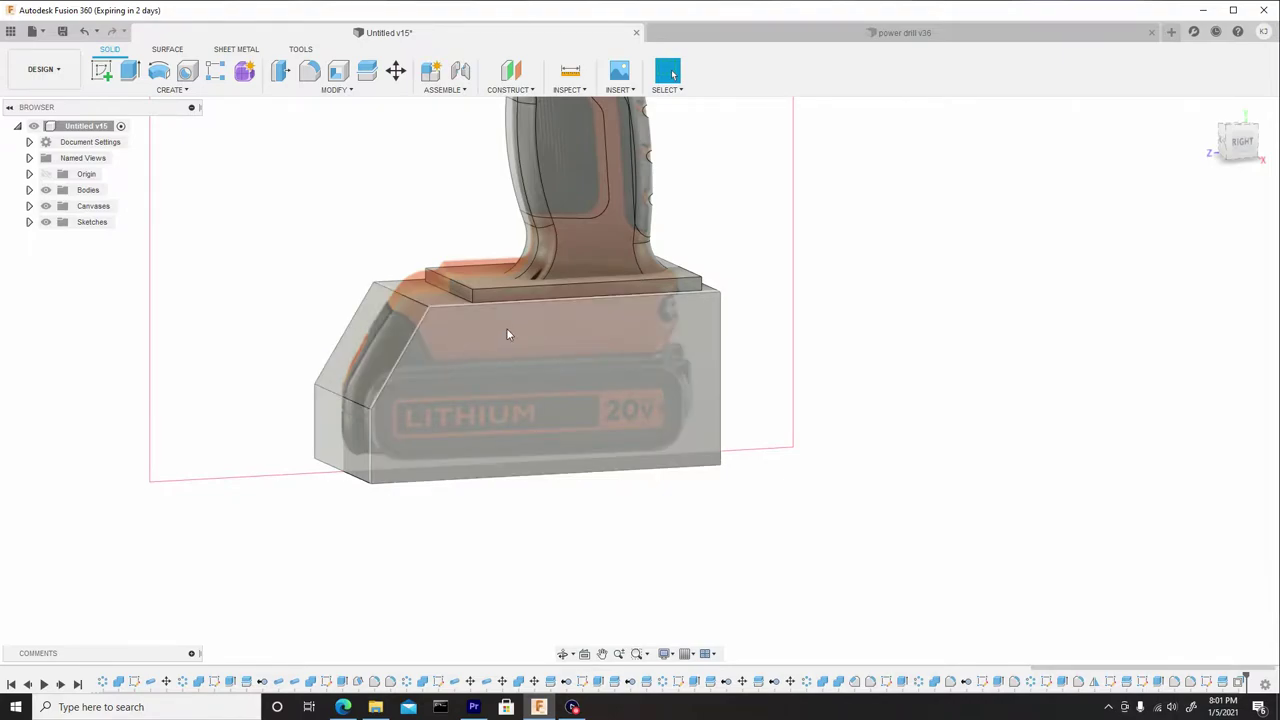
key("f")
middle_click_drag(632, 336, 652, 359, "shift")
scroll(652, 359, "up", 5)
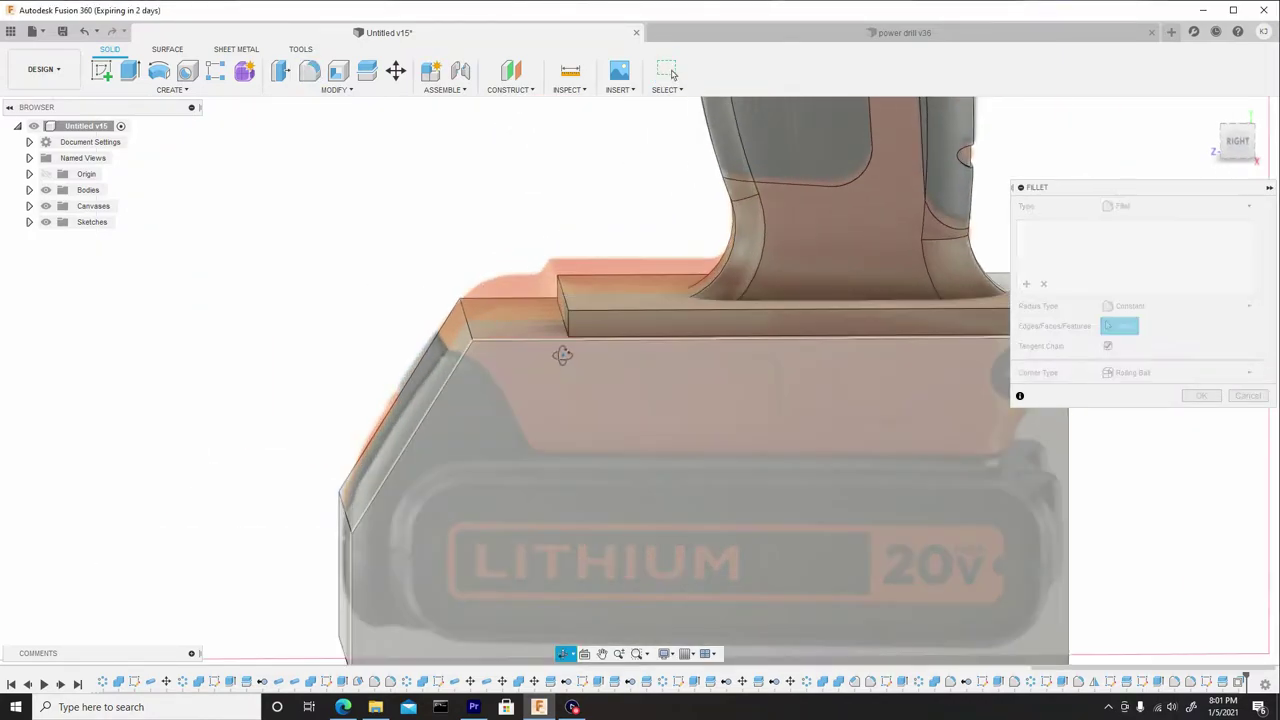
scroll(556, 330, "up", 3)
middle_click_drag(556, 330, 540, 355, "shift")
left_click(540, 341)
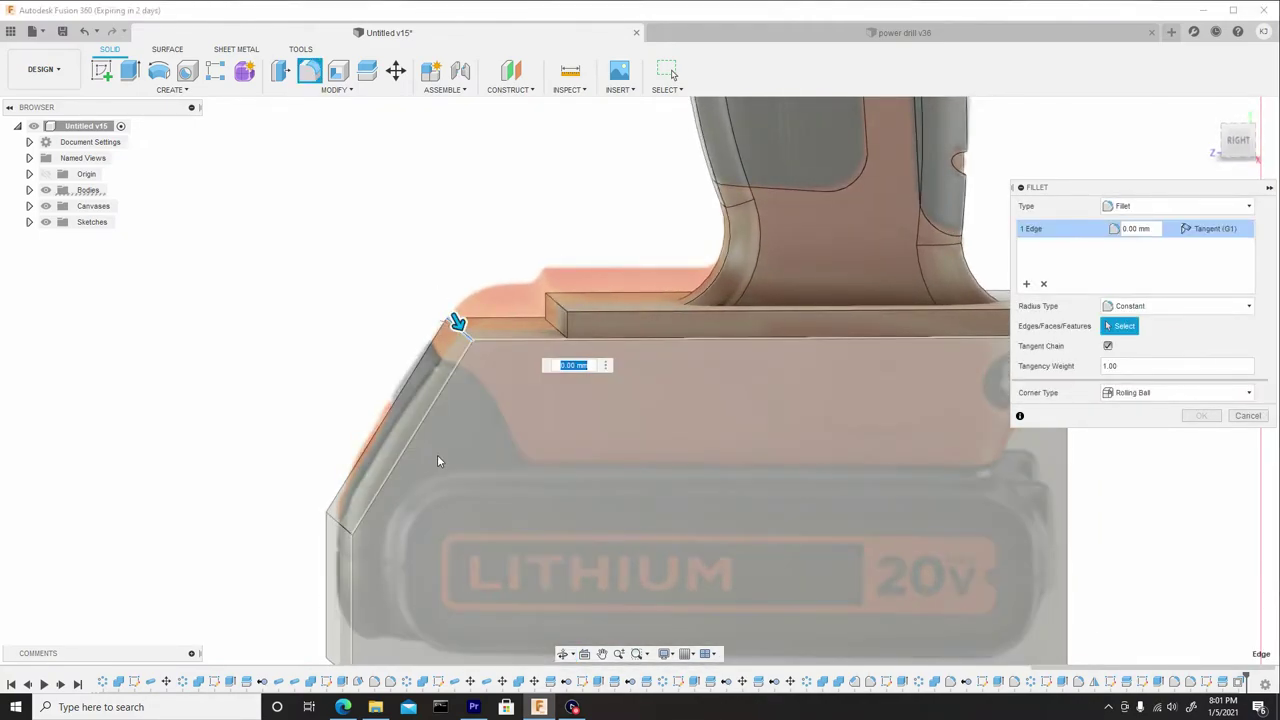
middle_click_drag(435, 457, 387, 366)
left_click(1238, 146)
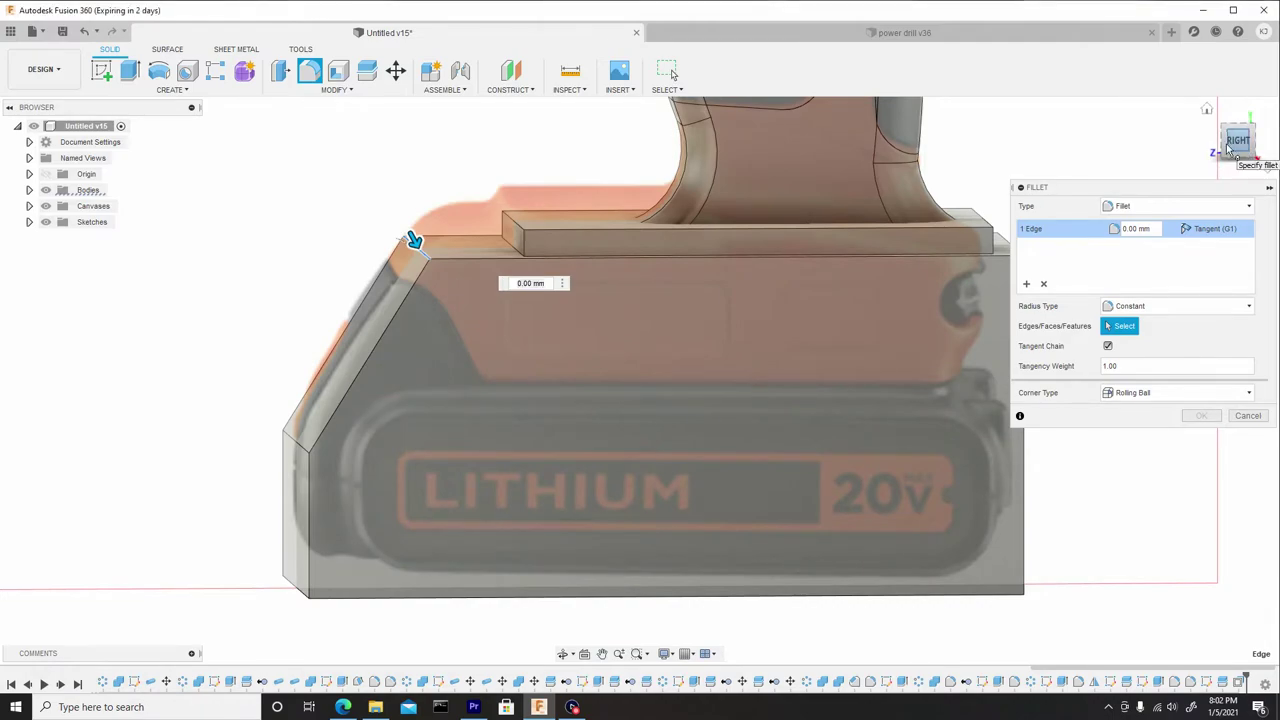
middle_click_drag(699, 323, 626, 337)
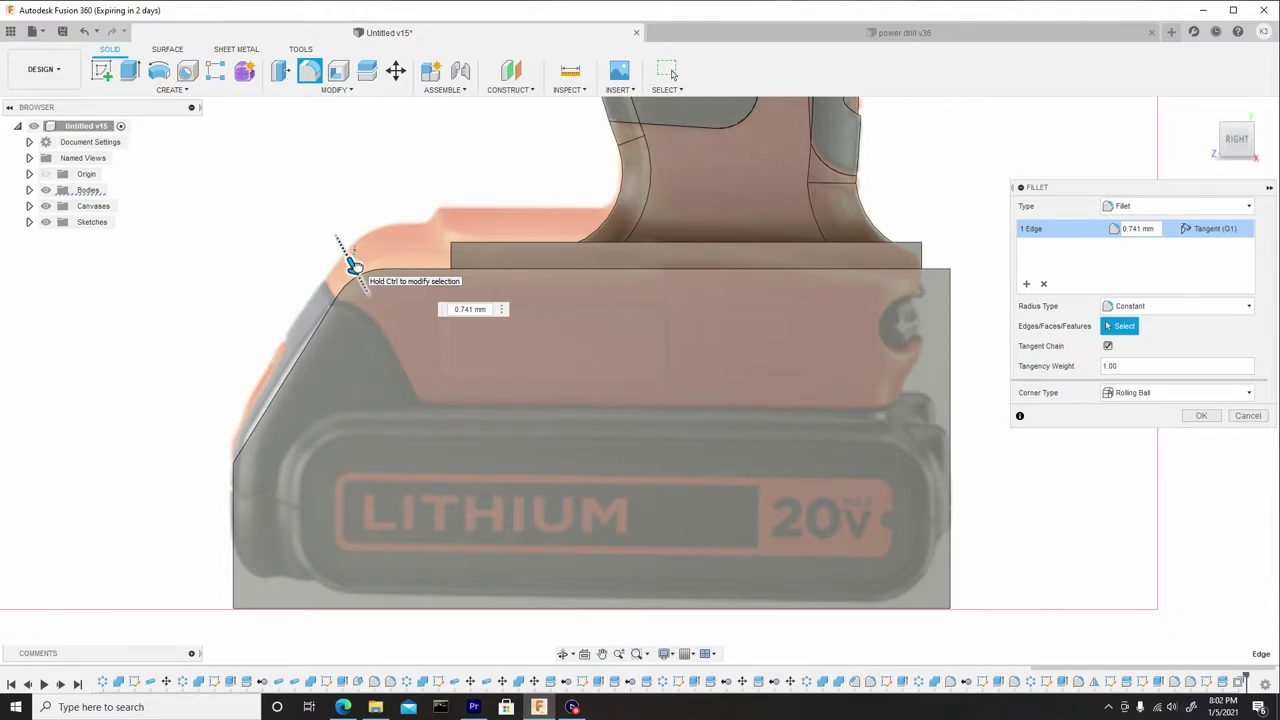
left_click_drag(352, 265, 340, 271)
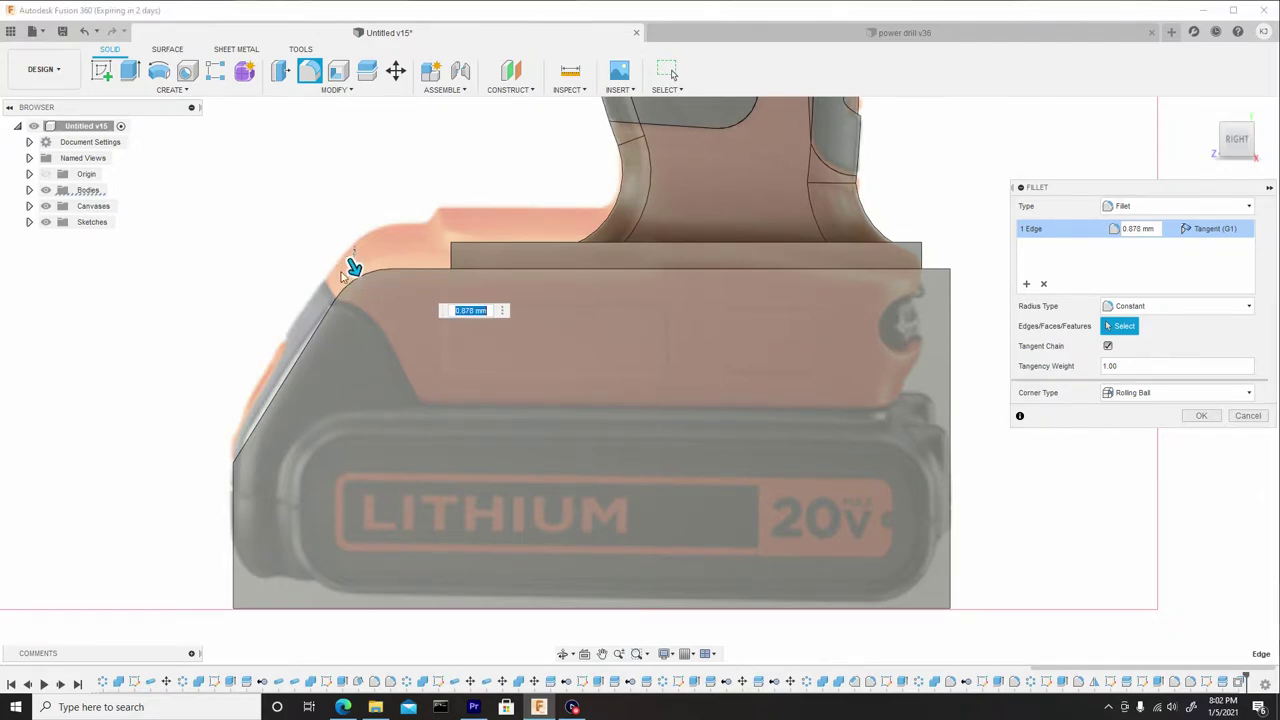
right_click(283, 243)
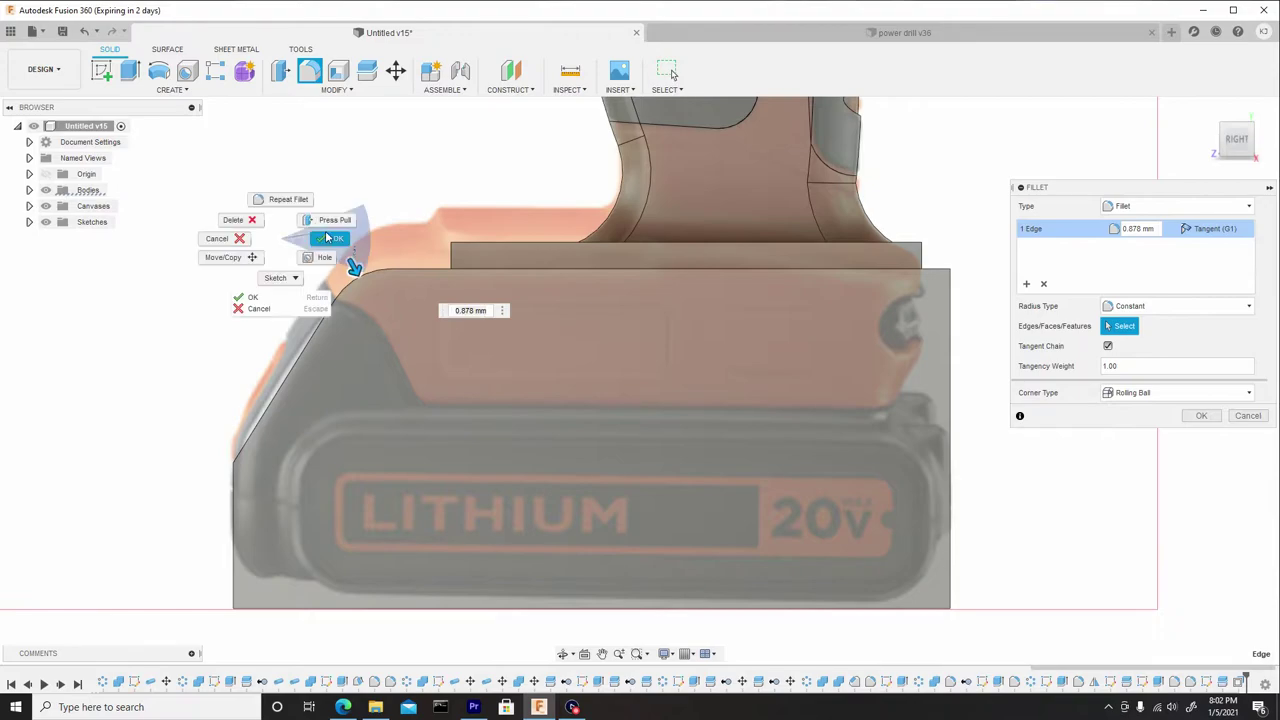
left_click(323, 243)
Step: Fillet the lower edge of the battery block's sloped front with a 0.755 mm radius
right_click(255, 269)
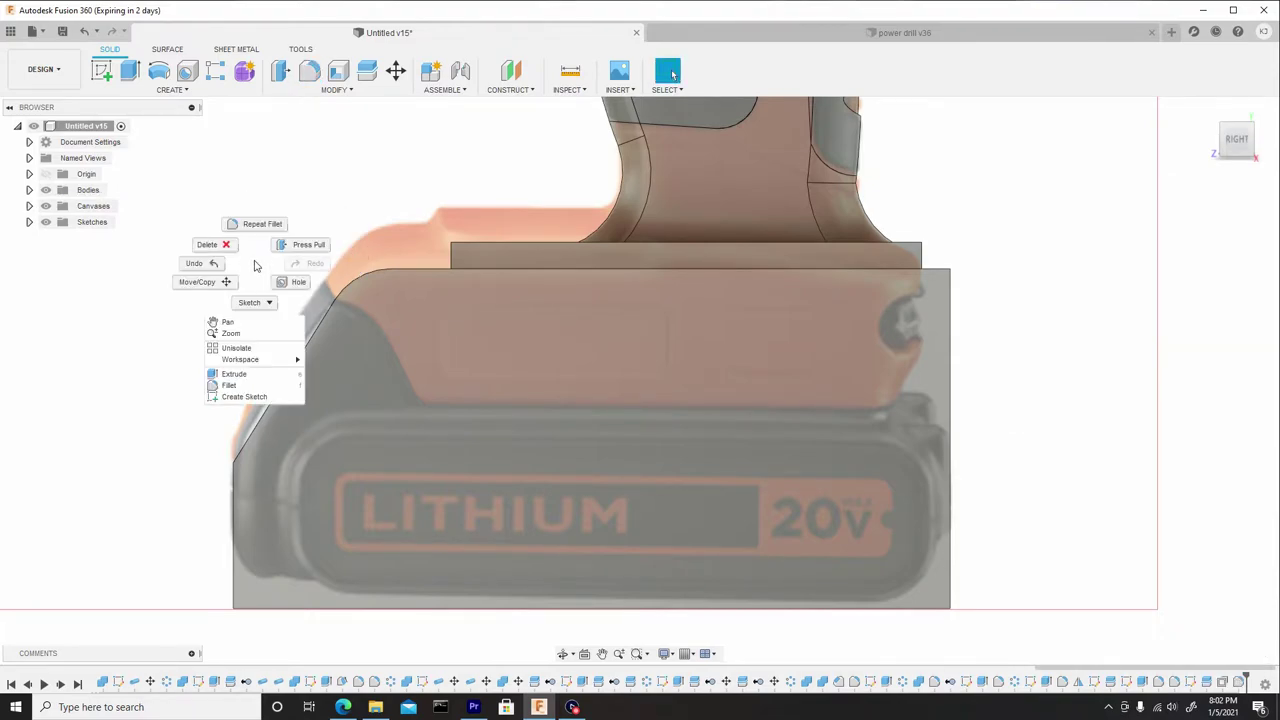
left_click(258, 226)
middle_click_drag(259, 336, 246, 436, "shift")
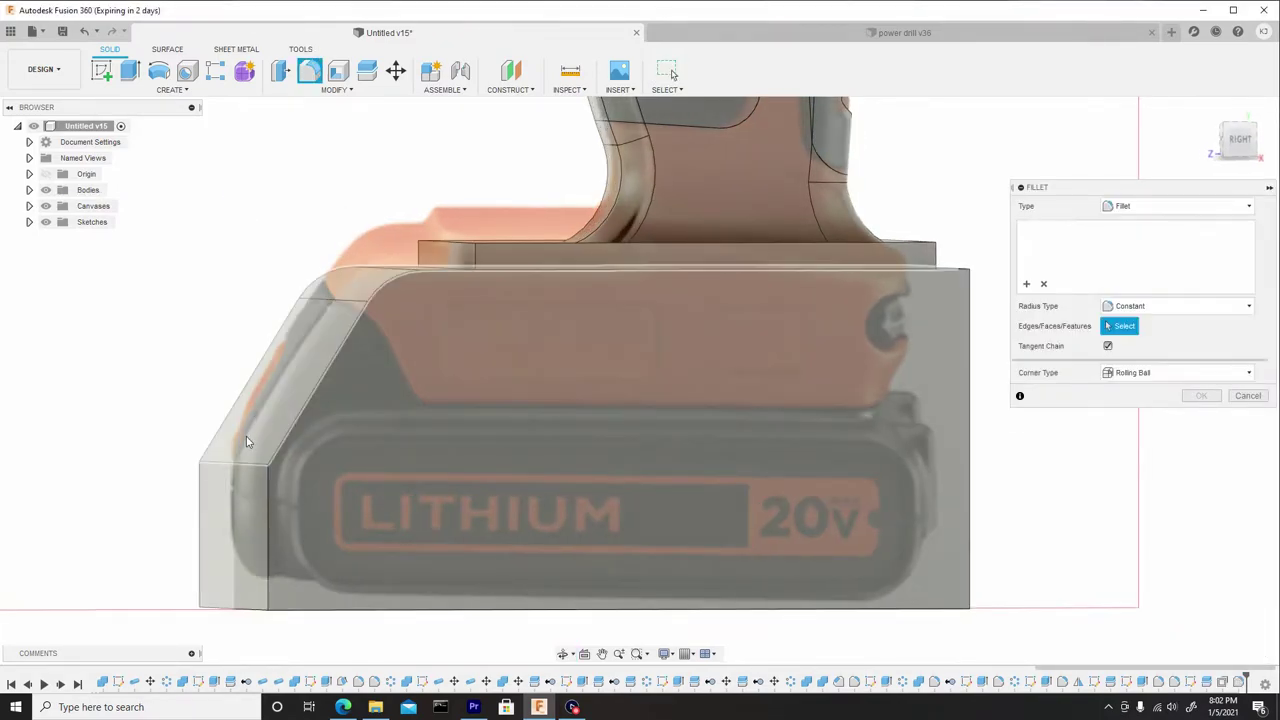
left_click(241, 466)
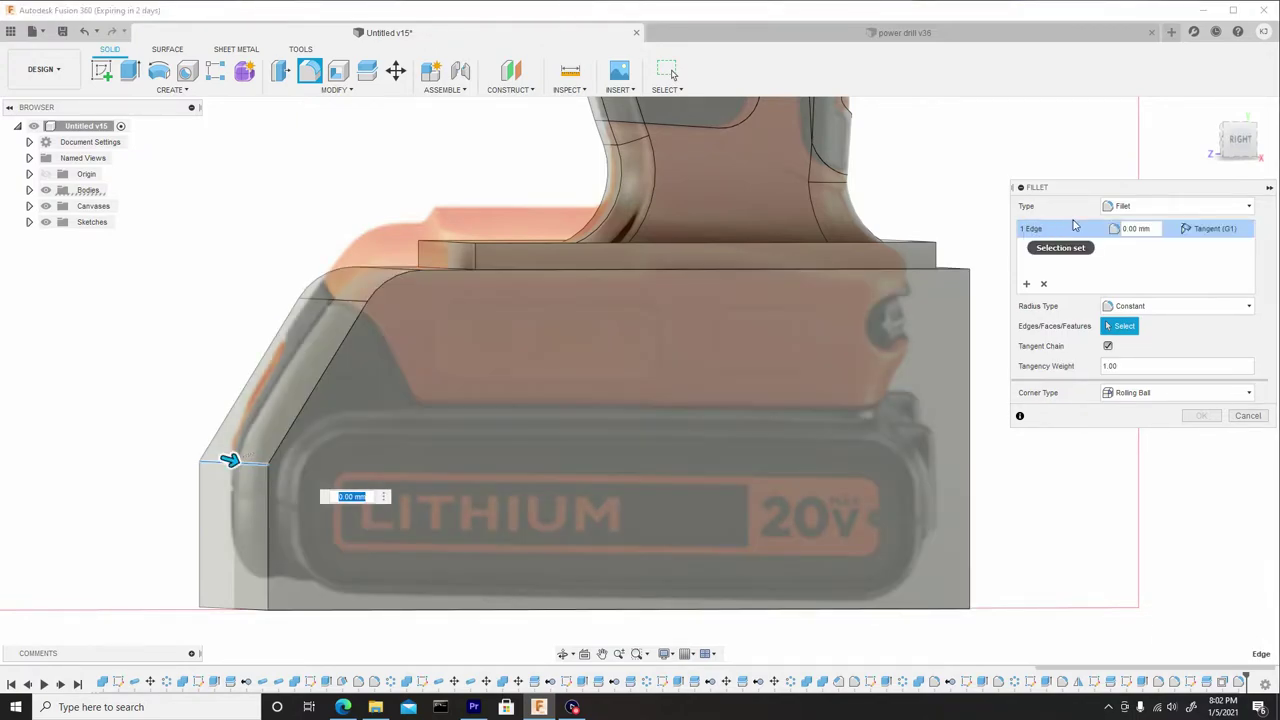
left_click(1245, 150)
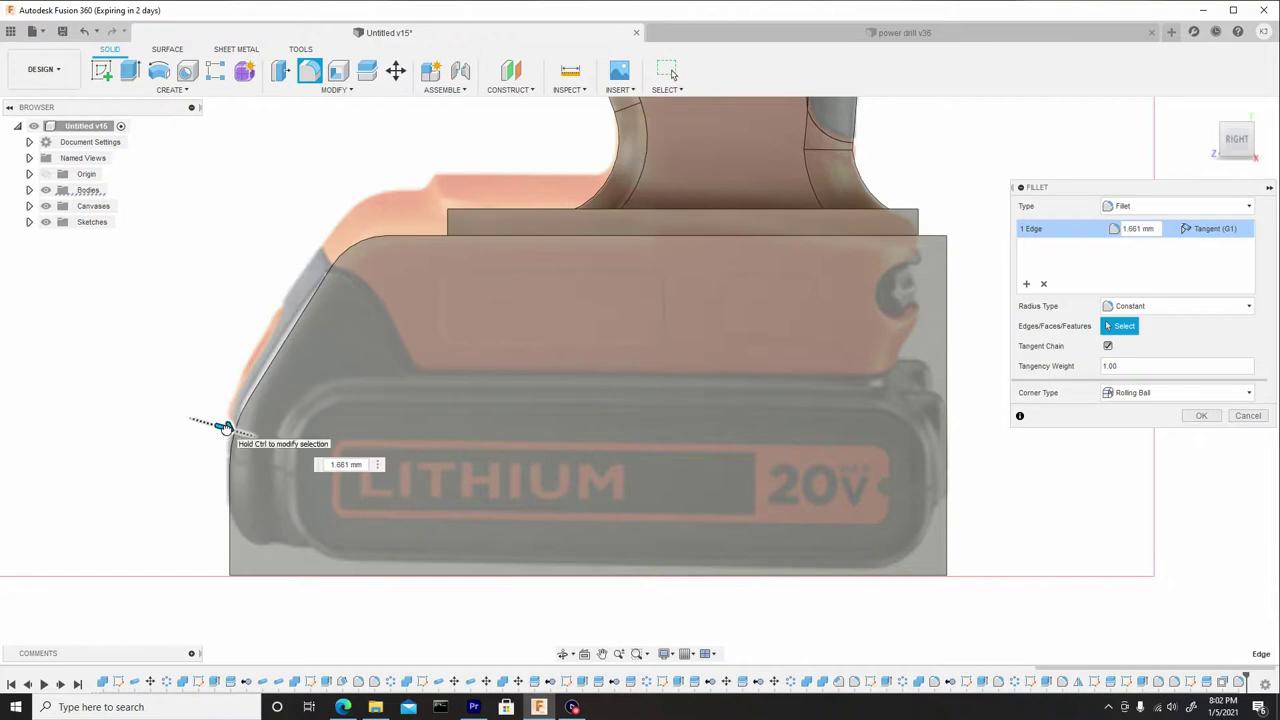
left_click_drag(226, 427, 222, 426)
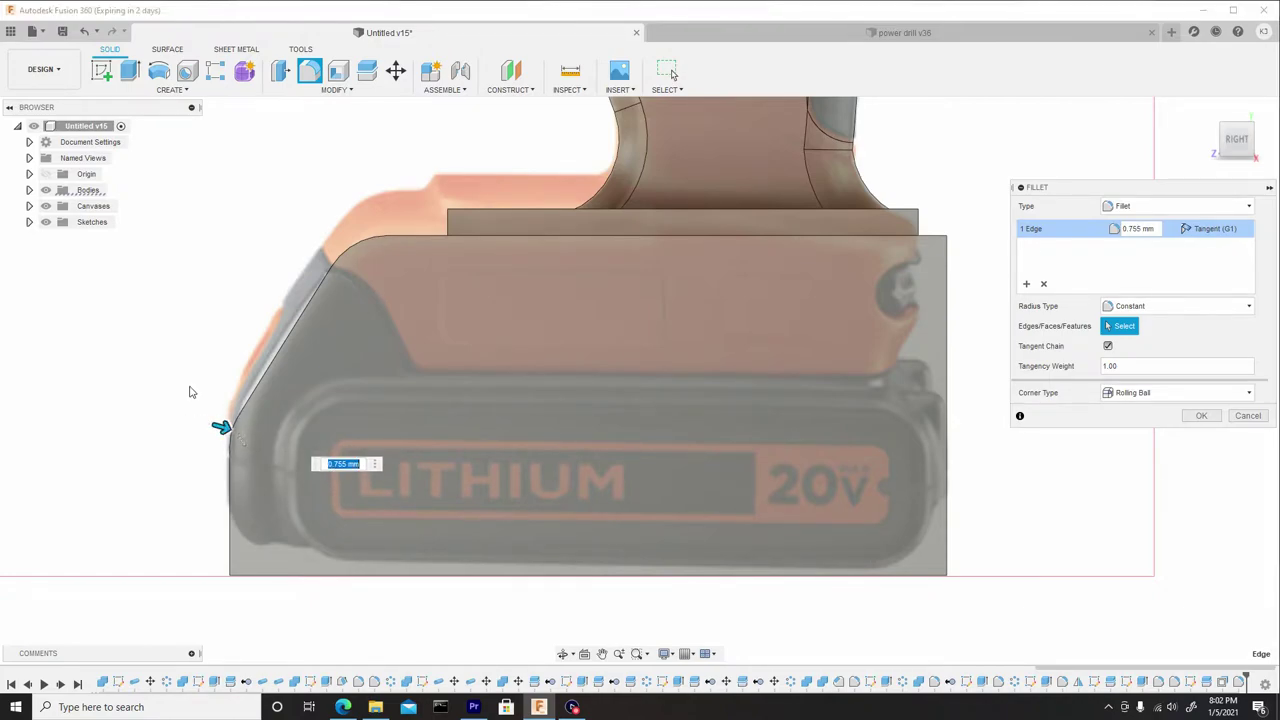
right_click(215, 390)
left_click(236, 387)
Step: Fillet the front and rear bottom edges of the battery block together with a radius of about 0.58 mm
scroll(213, 410, "down", 2)
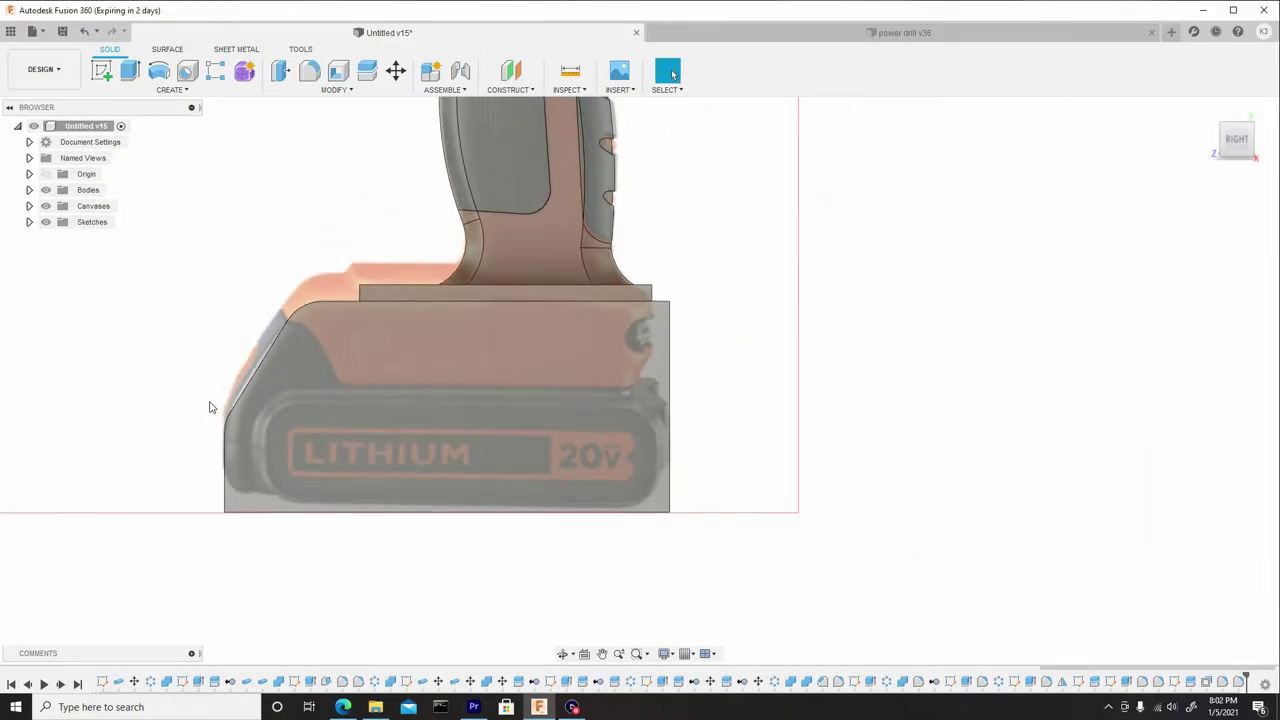
key("f")
middle_click_drag(206, 477, 228, 515, "shift")
left_click(218, 520)
left_click(663, 541)
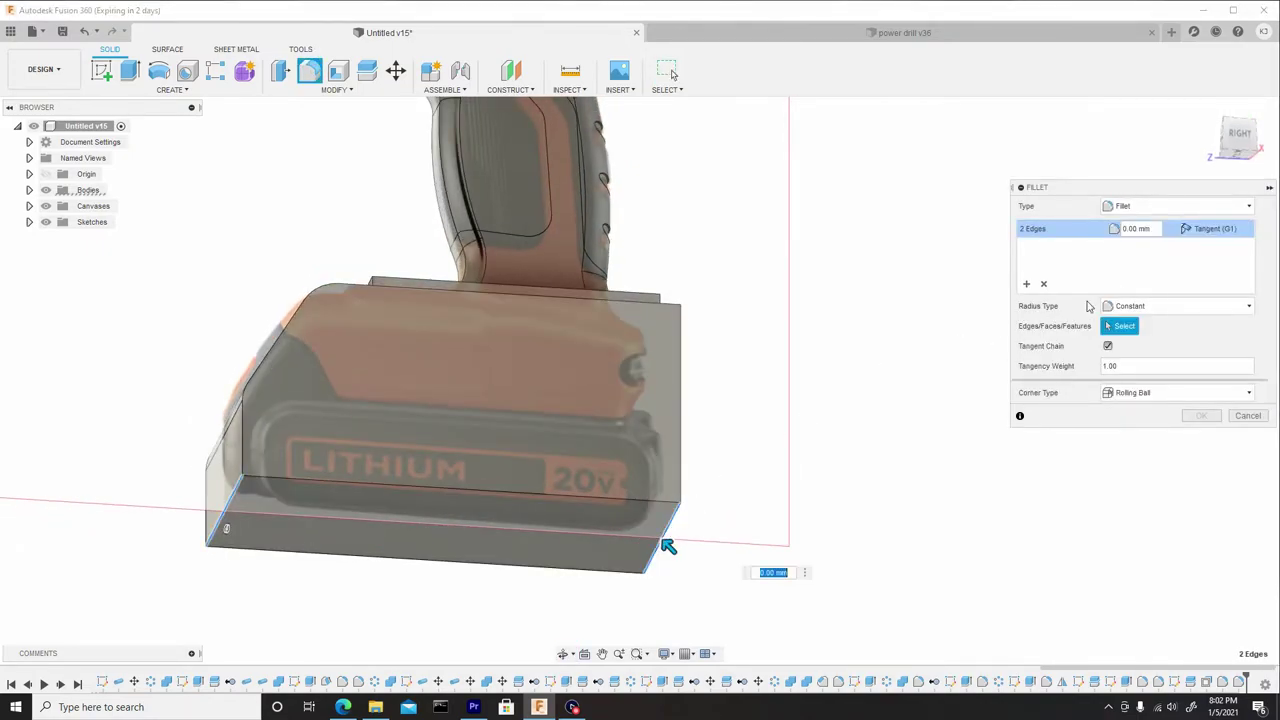
left_click(1237, 140)
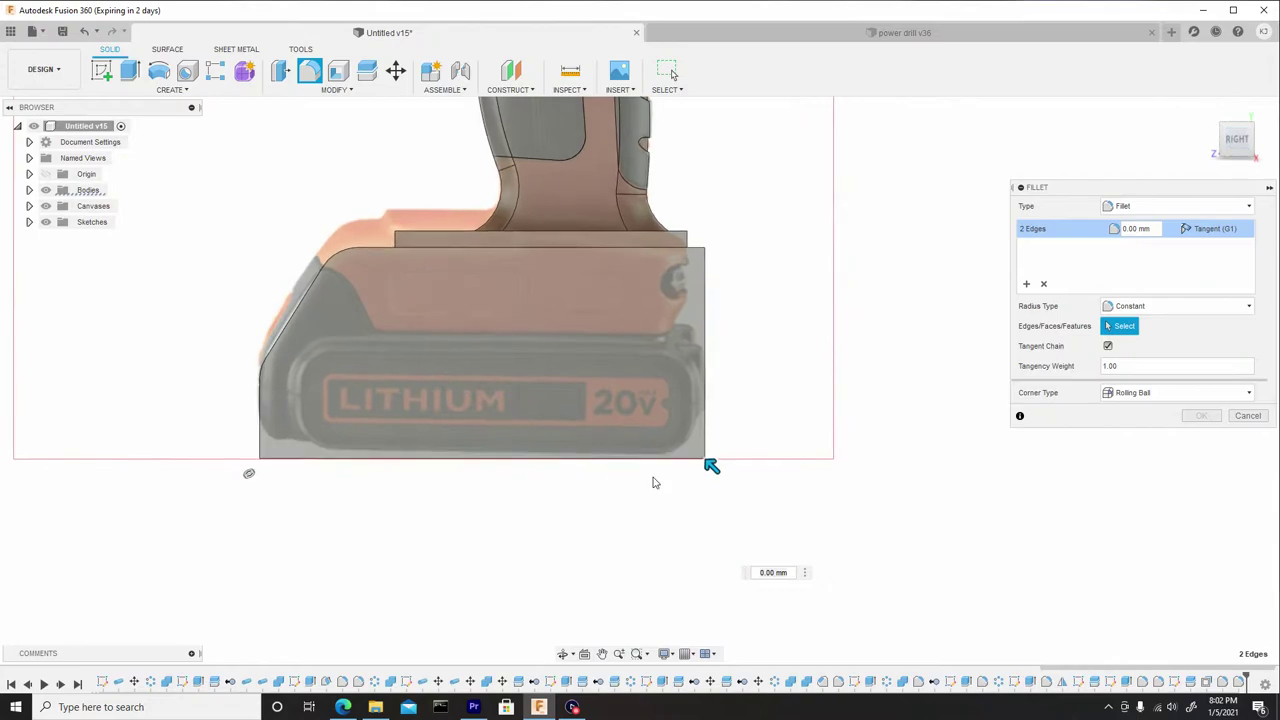
left_click_drag(710, 465, 703, 455)
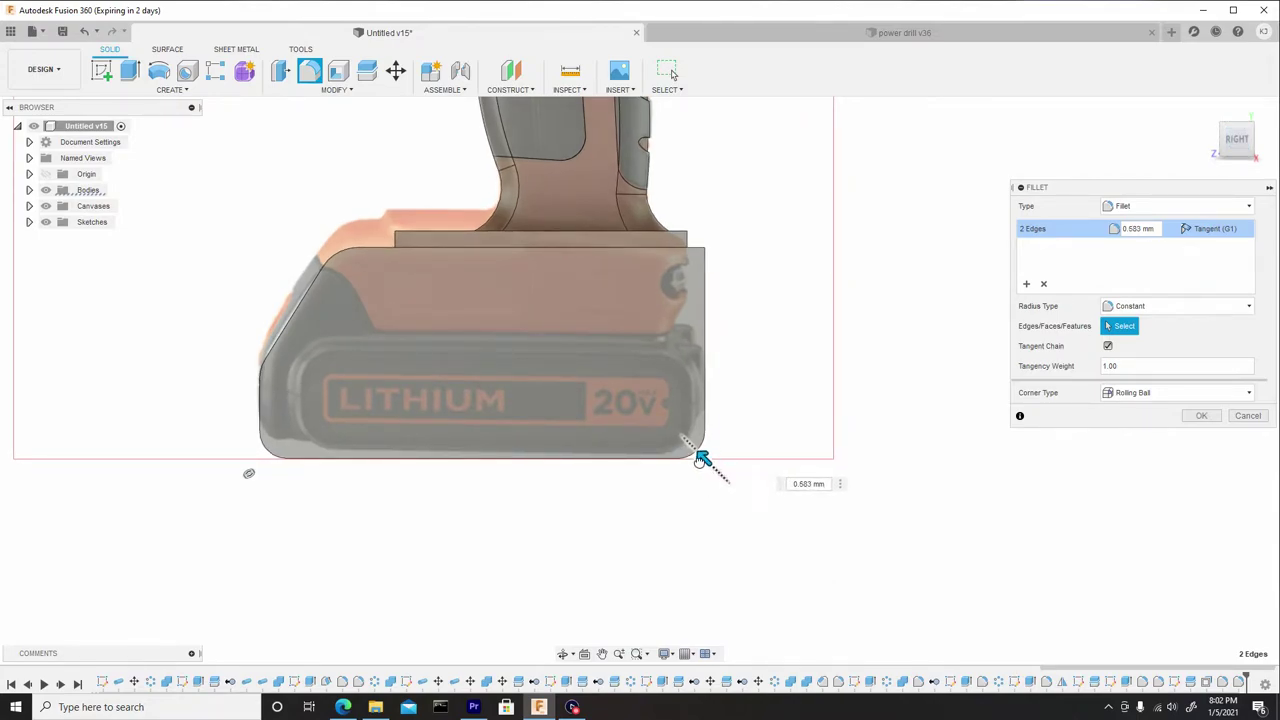
right_click(751, 392)
left_click(795, 386)
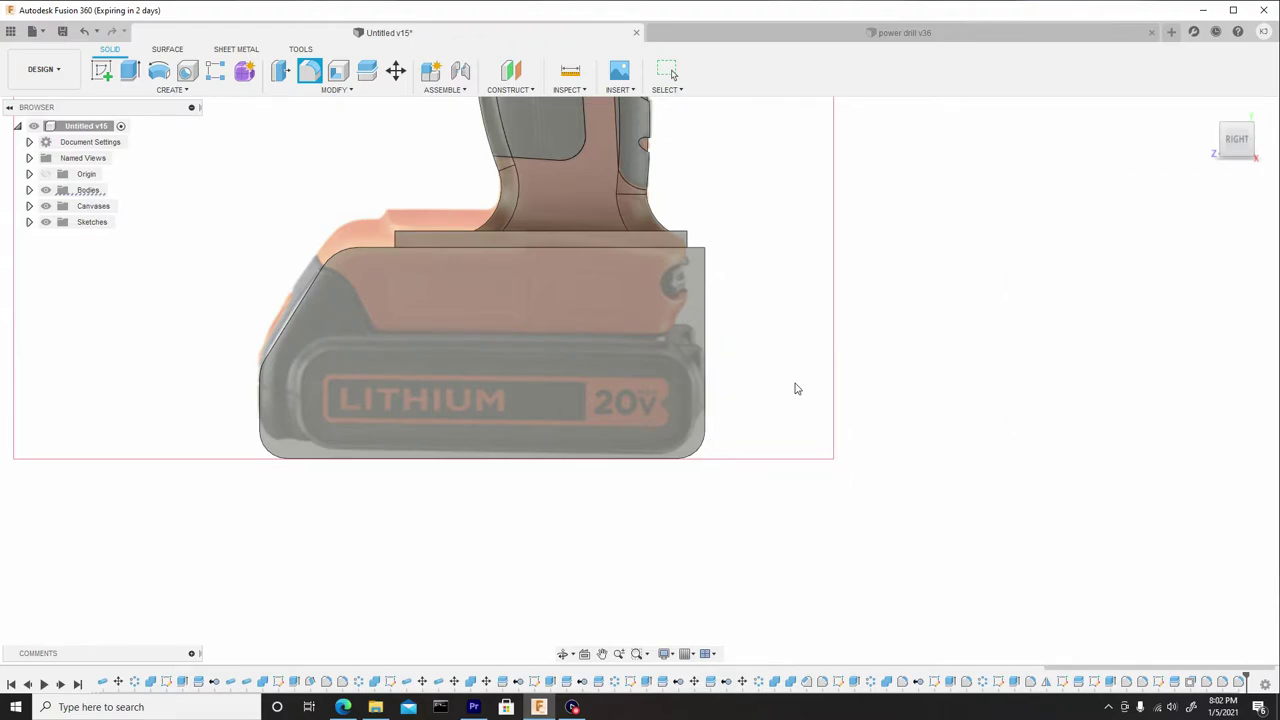
scroll(745, 330, "up", 3)
scroll(740, 331, "down", 2)
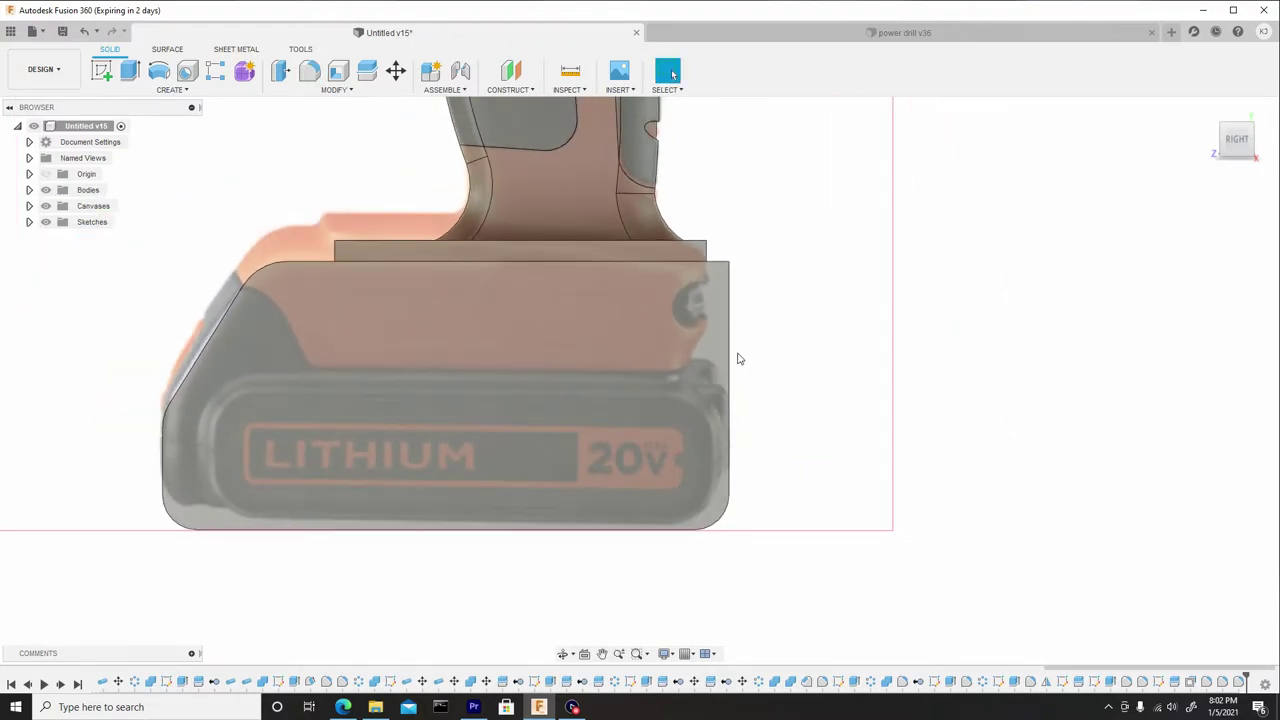
Step: Start a sketch on the battery block's side face and draw a line about 6.1 mm long along the orange section's lower edge
scroll(602, 360, "down", 2)
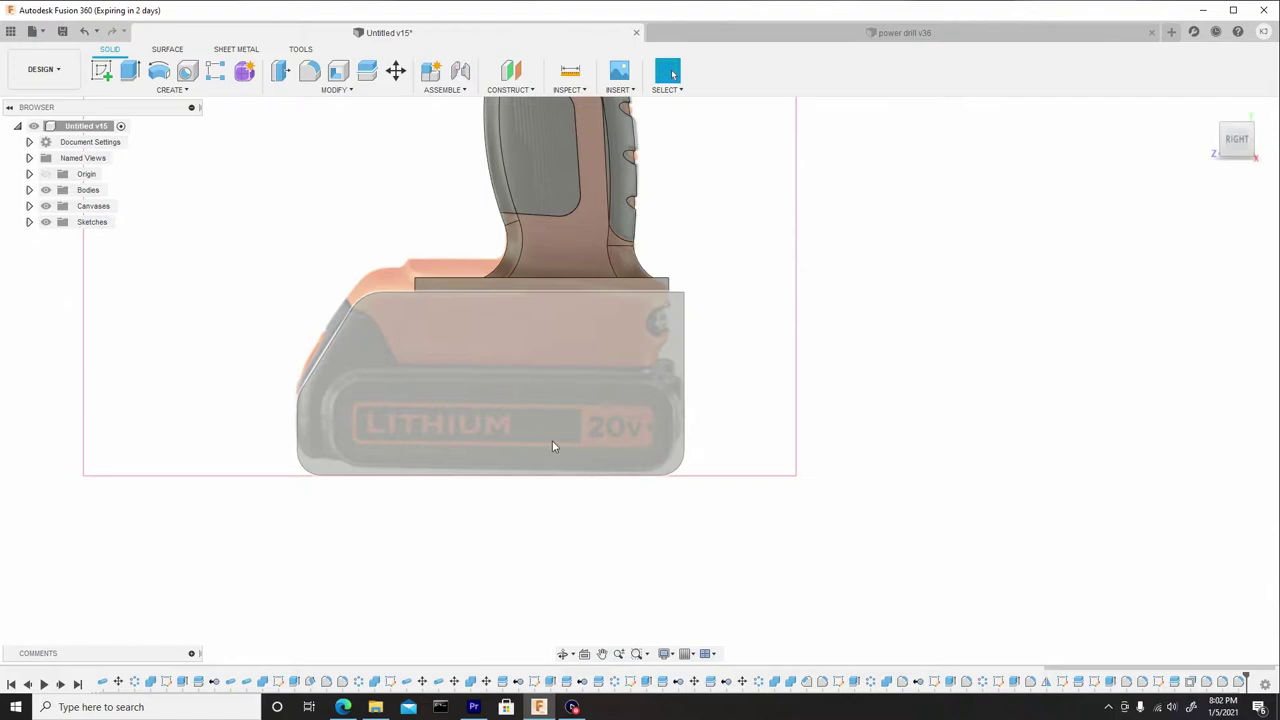
left_click(499, 345)
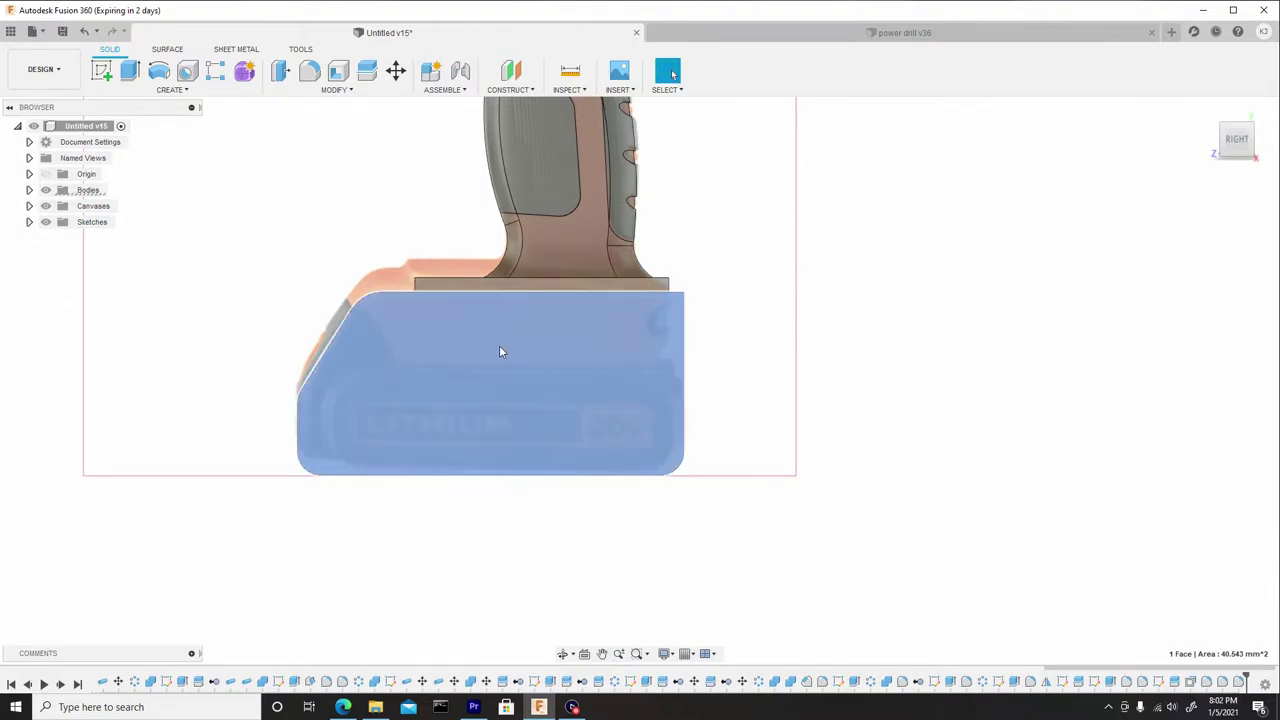
left_click(102, 75)
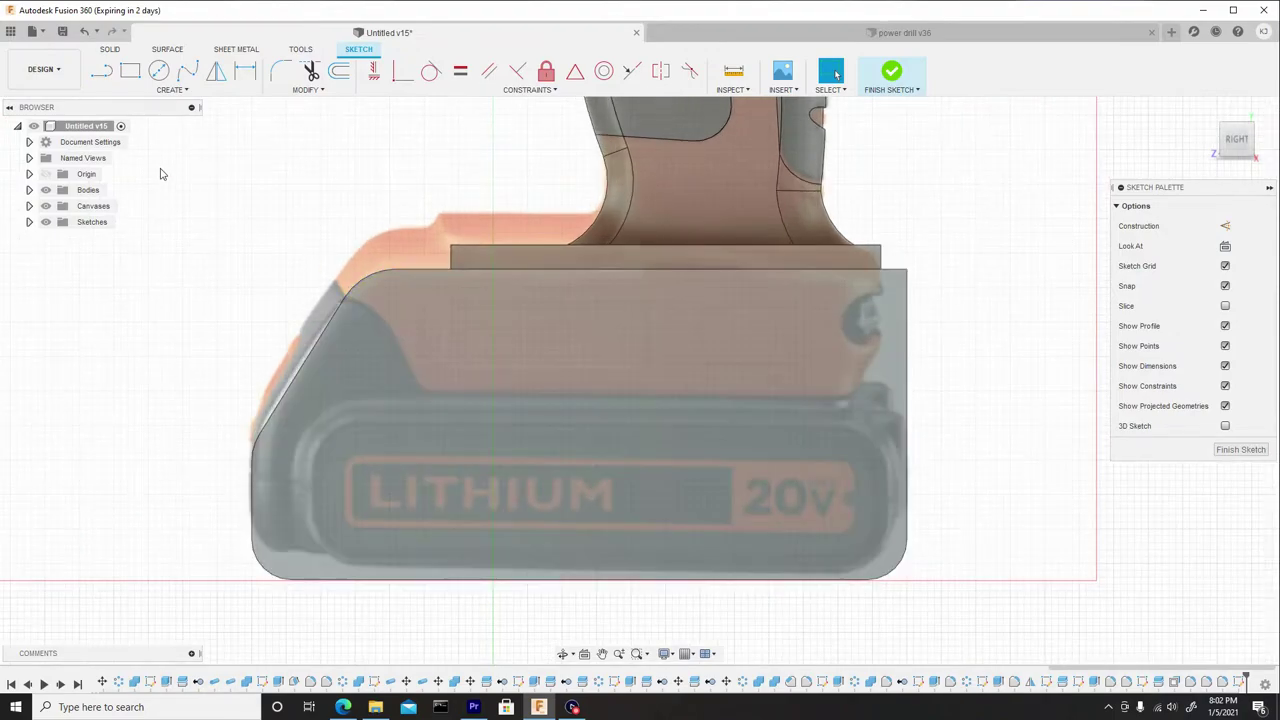
left_click(102, 71)
scroll(637, 377, "up", 1)
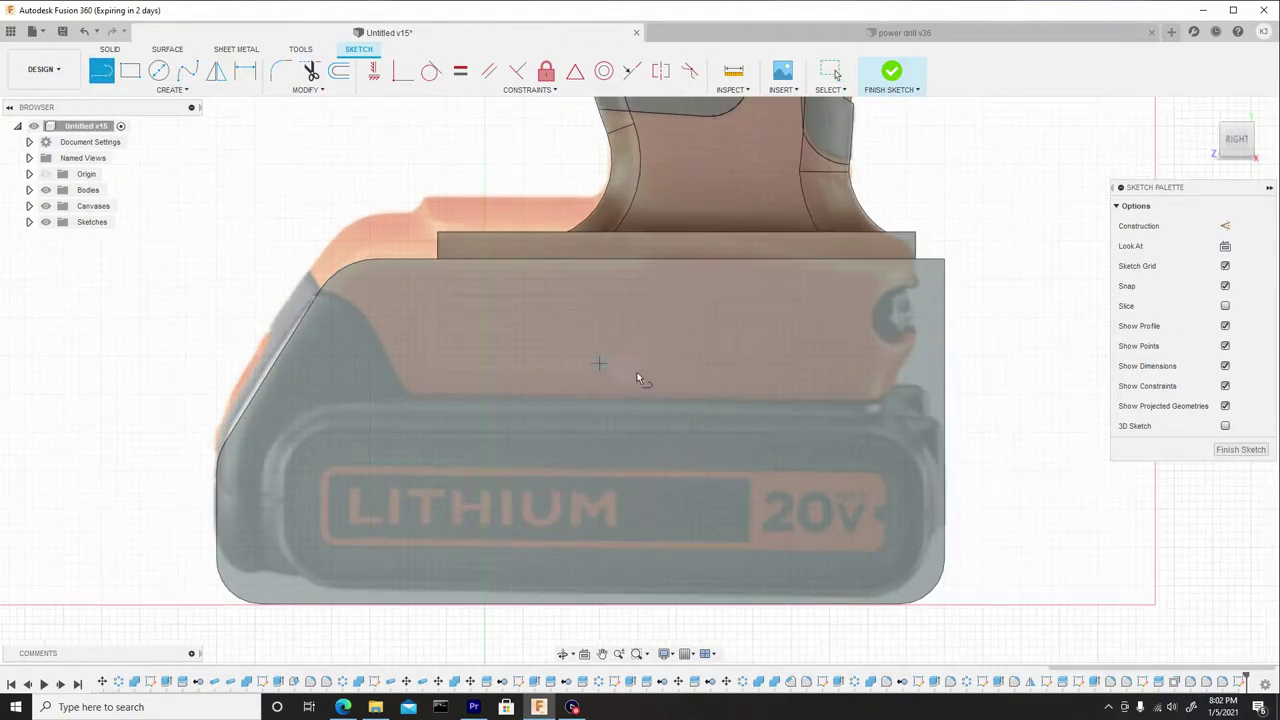
left_click(869, 400)
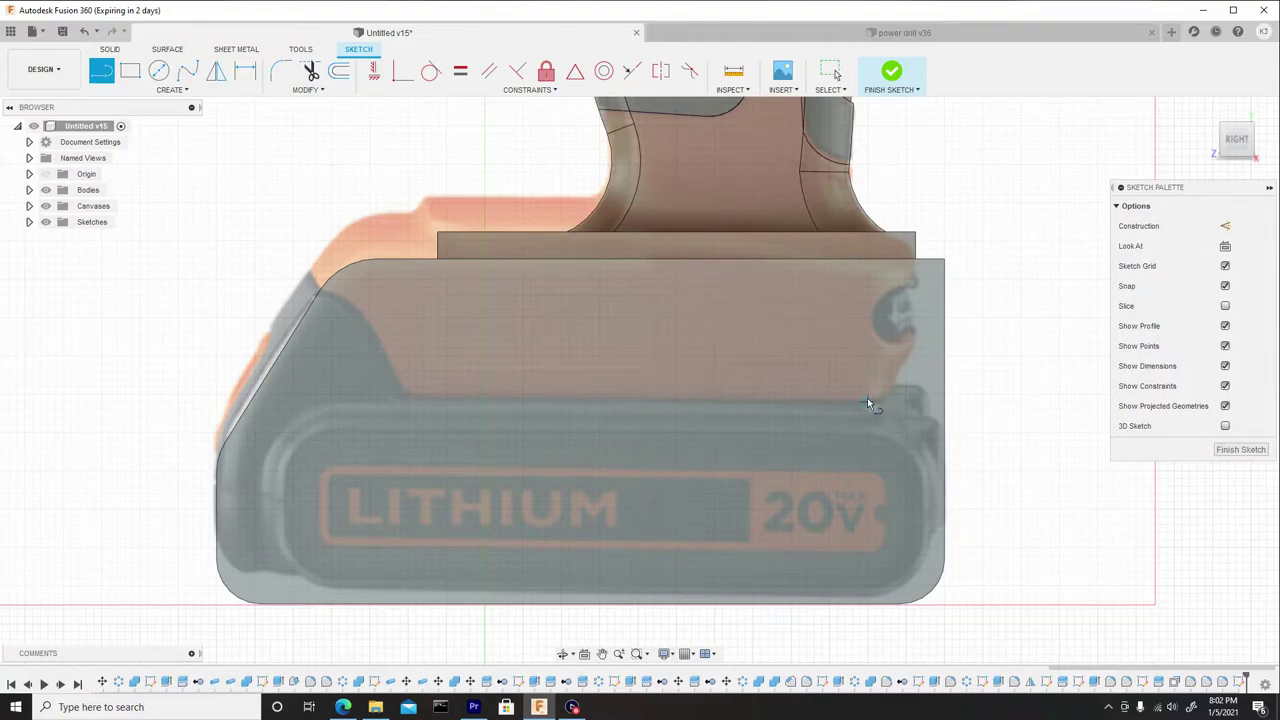
left_click(400, 397)
right_click(401, 398)
left_click(463, 397)
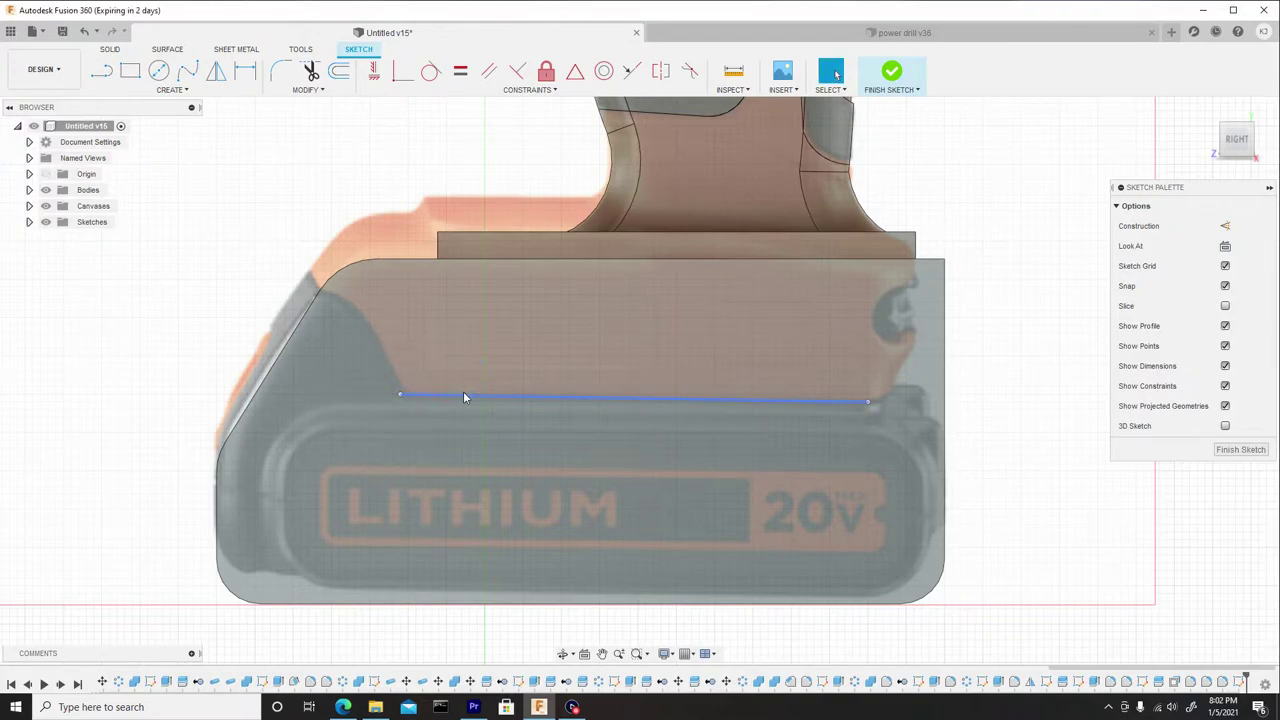
left_click_drag(584, 398, 581, 406)
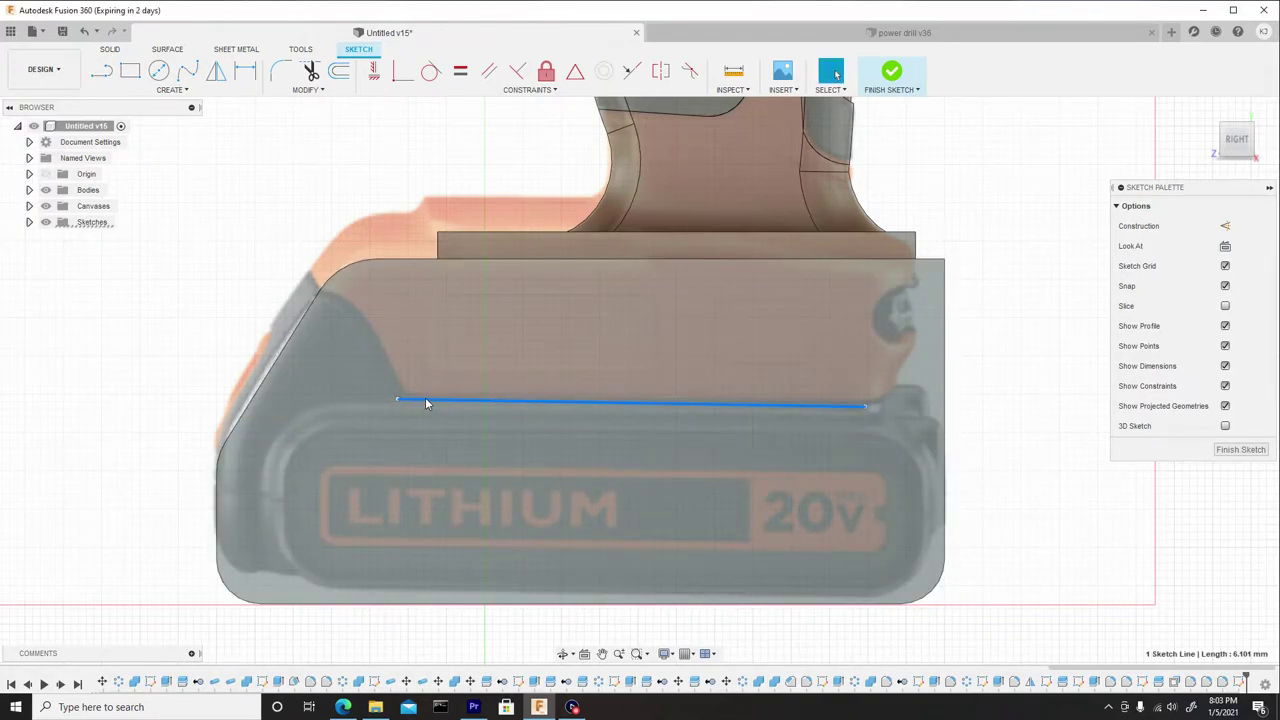
left_click_drag(425, 398, 432, 398)
Step: Continue the outline from the line's front end up the orange section's slope, then horizontally past the block's front edge
key("l")
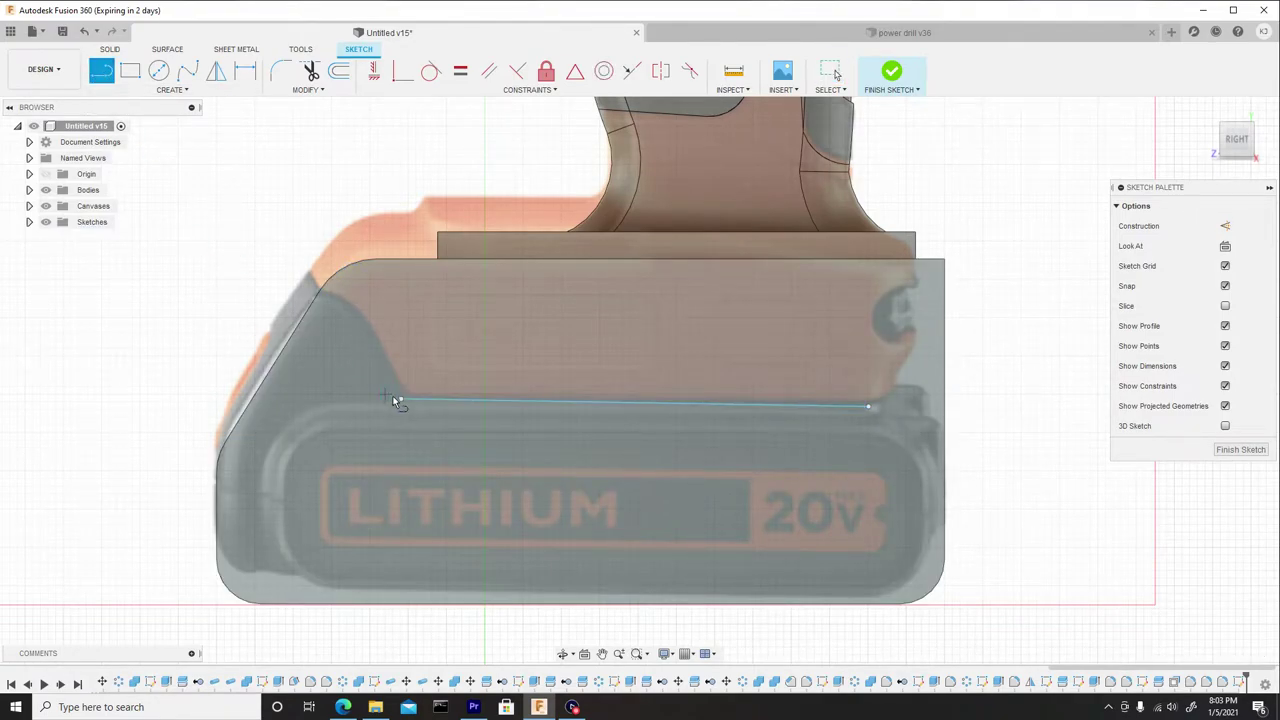
left_click(400, 399)
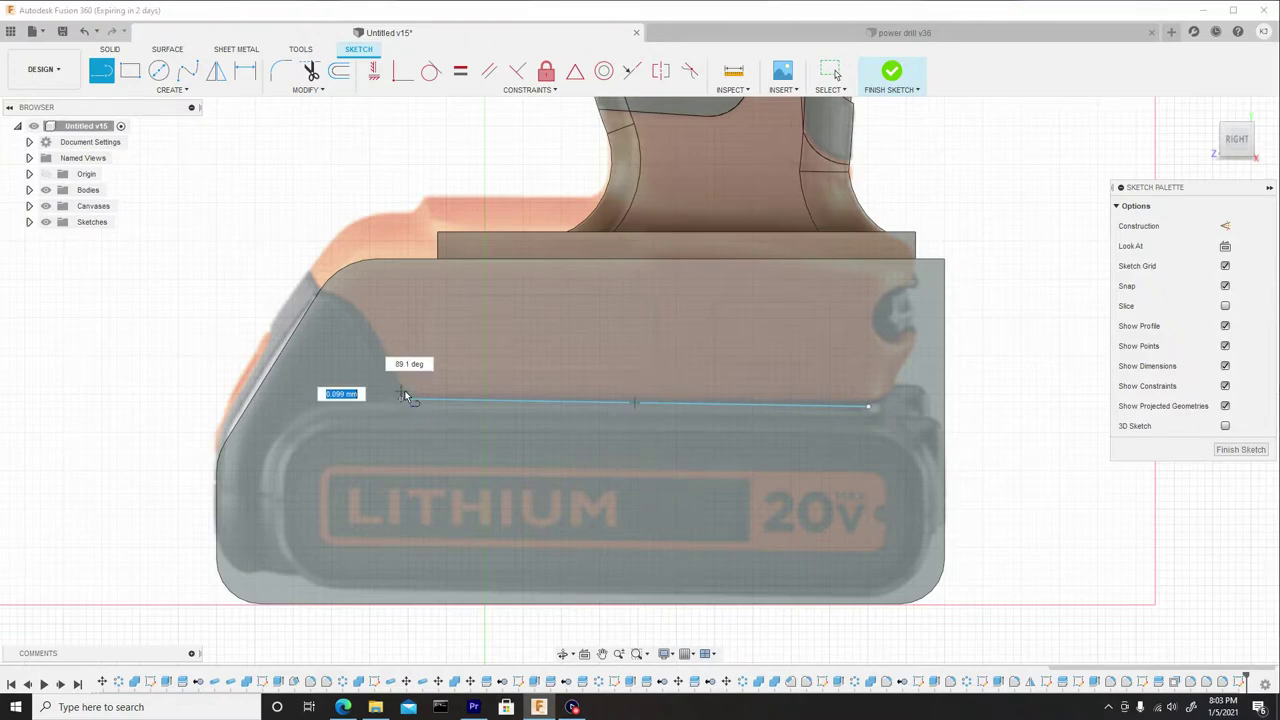
left_click(342, 303)
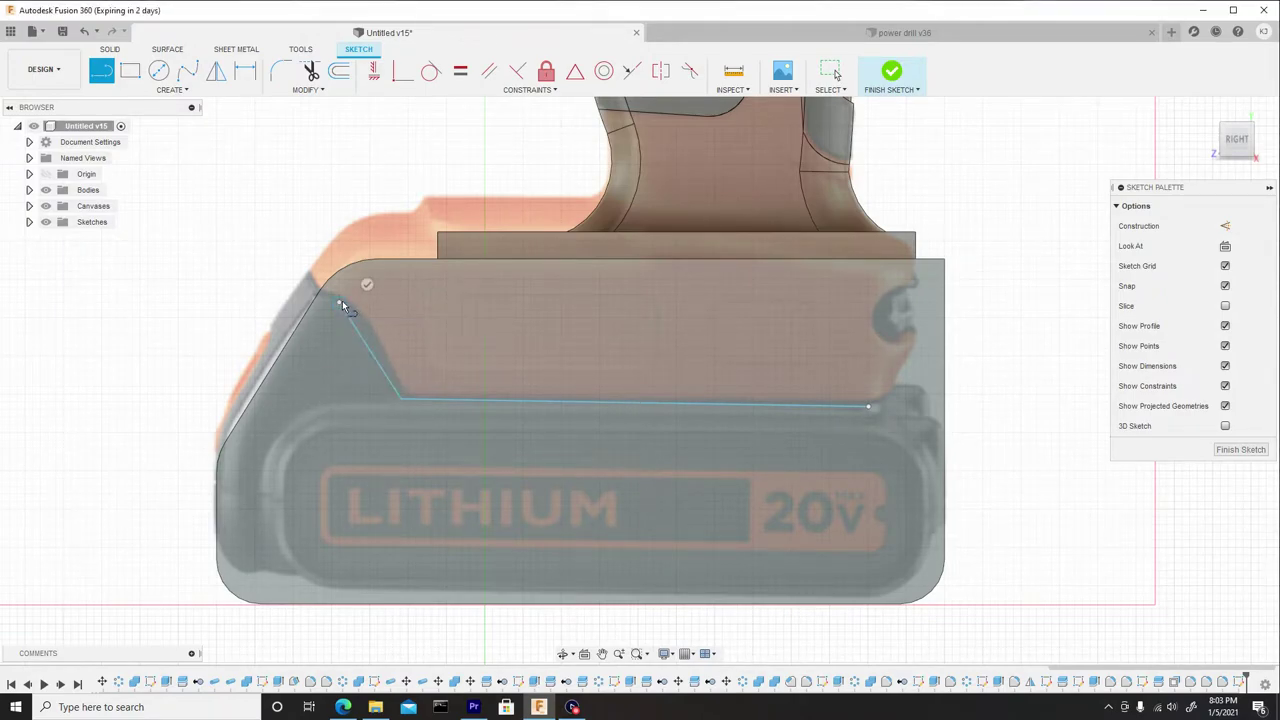
left_click(276, 303)
right_click(273, 303)
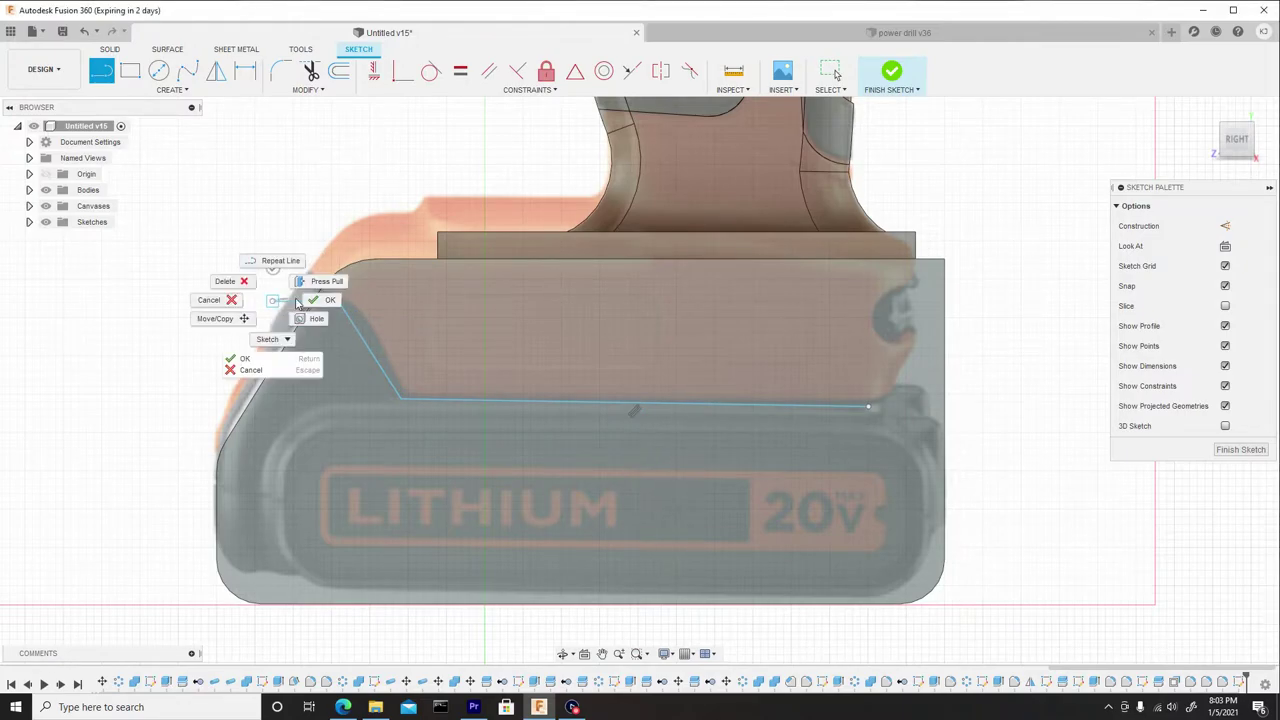
left_click(312, 302)
Step: Draw the rear of the outline with a sloped line up from the lower line's end and a vertical line near the block's top
middle_click_drag(784, 381, 607, 357)
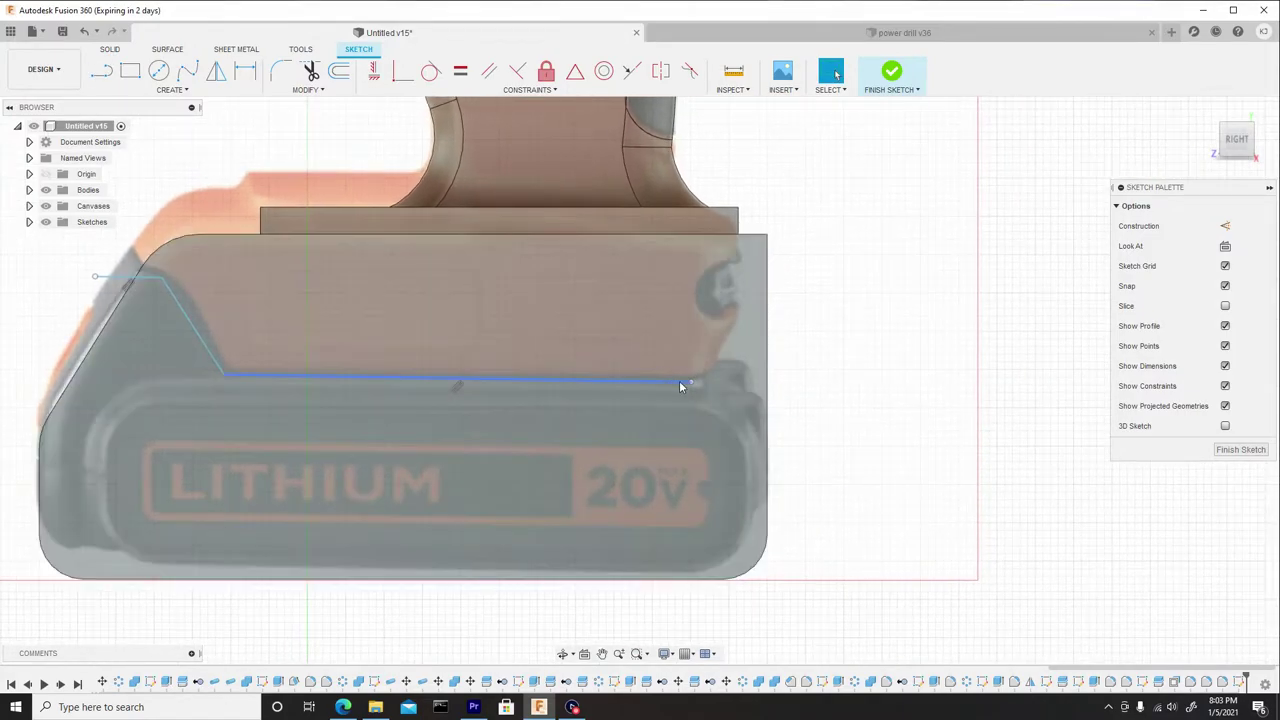
right_click(815, 376)
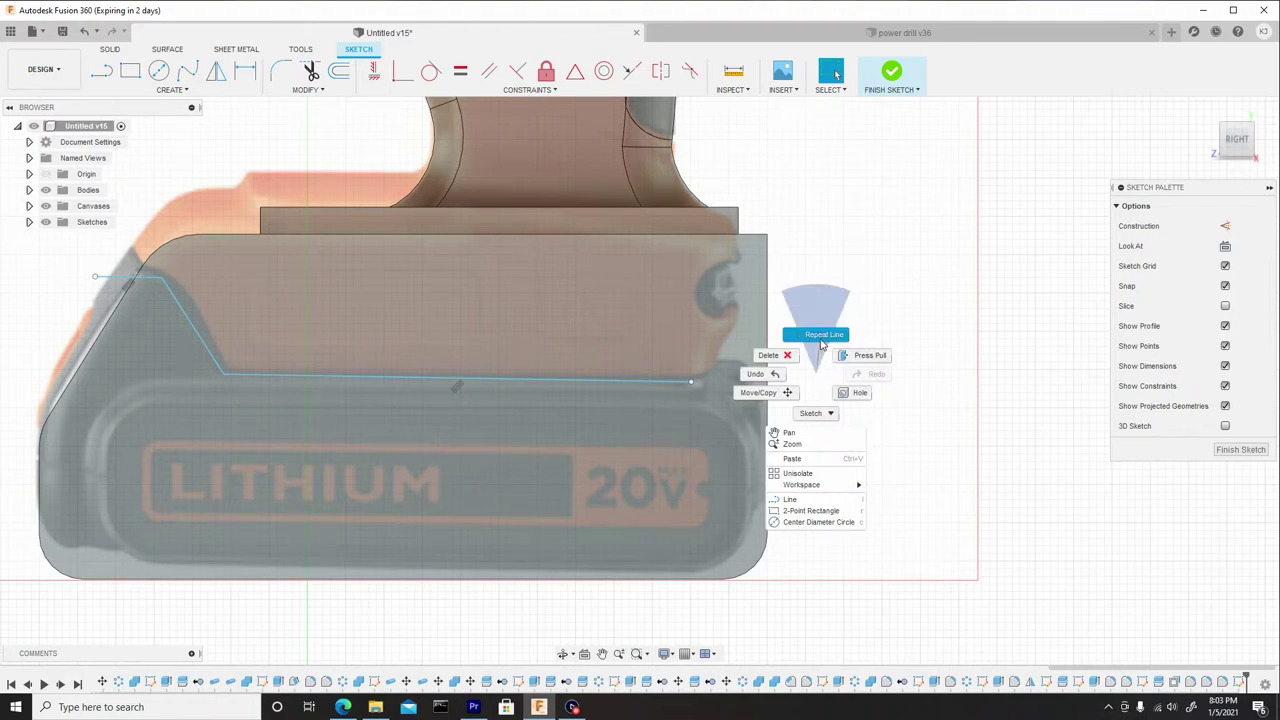
left_click(822, 336)
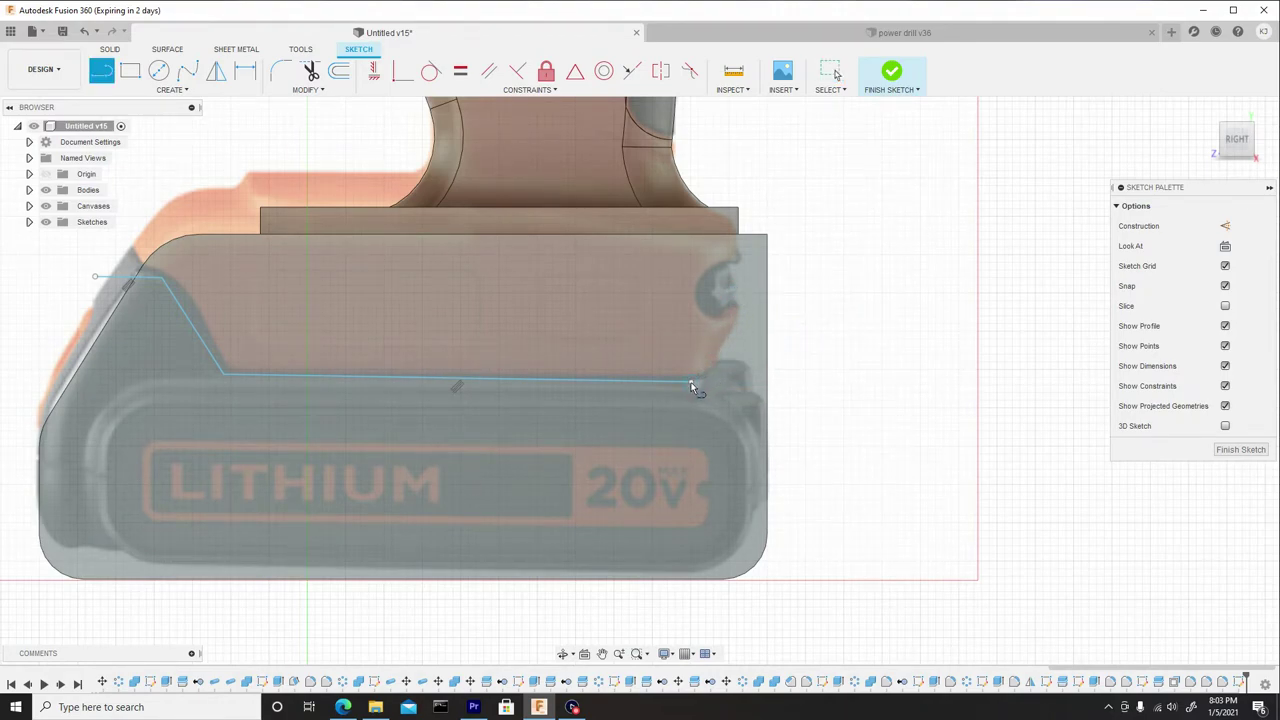
left_click(691, 384)
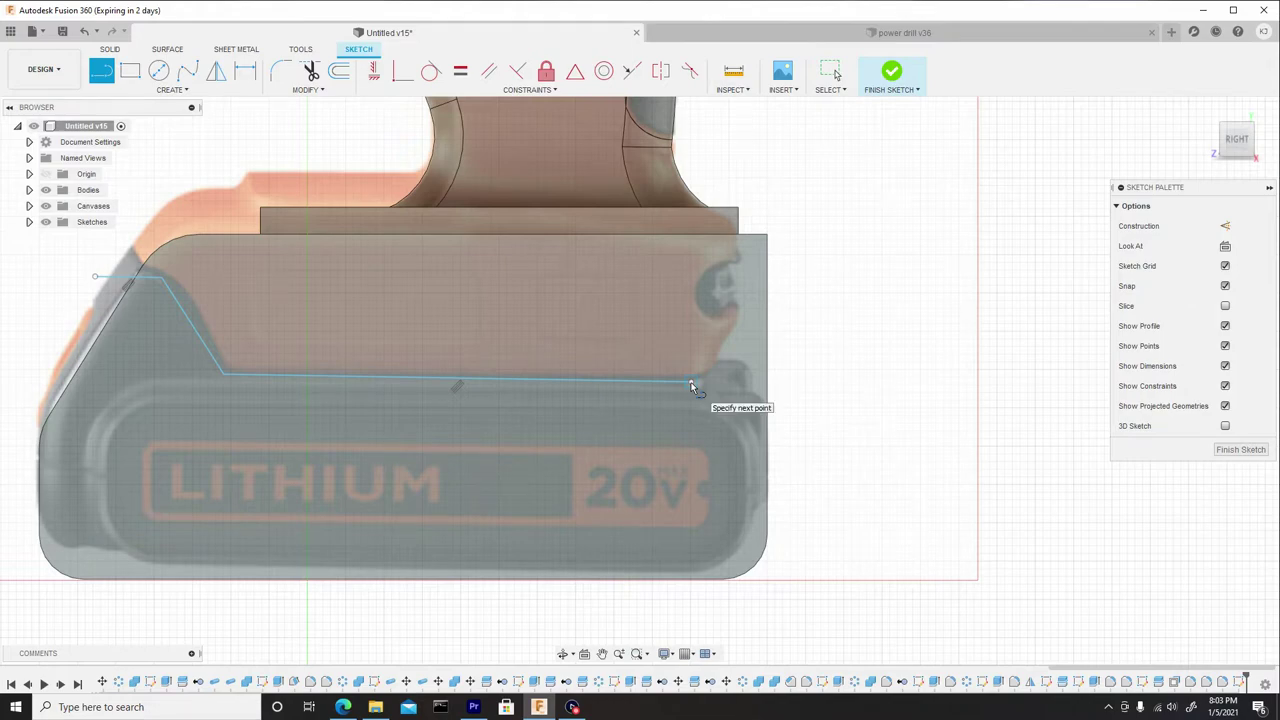
left_click(720, 315)
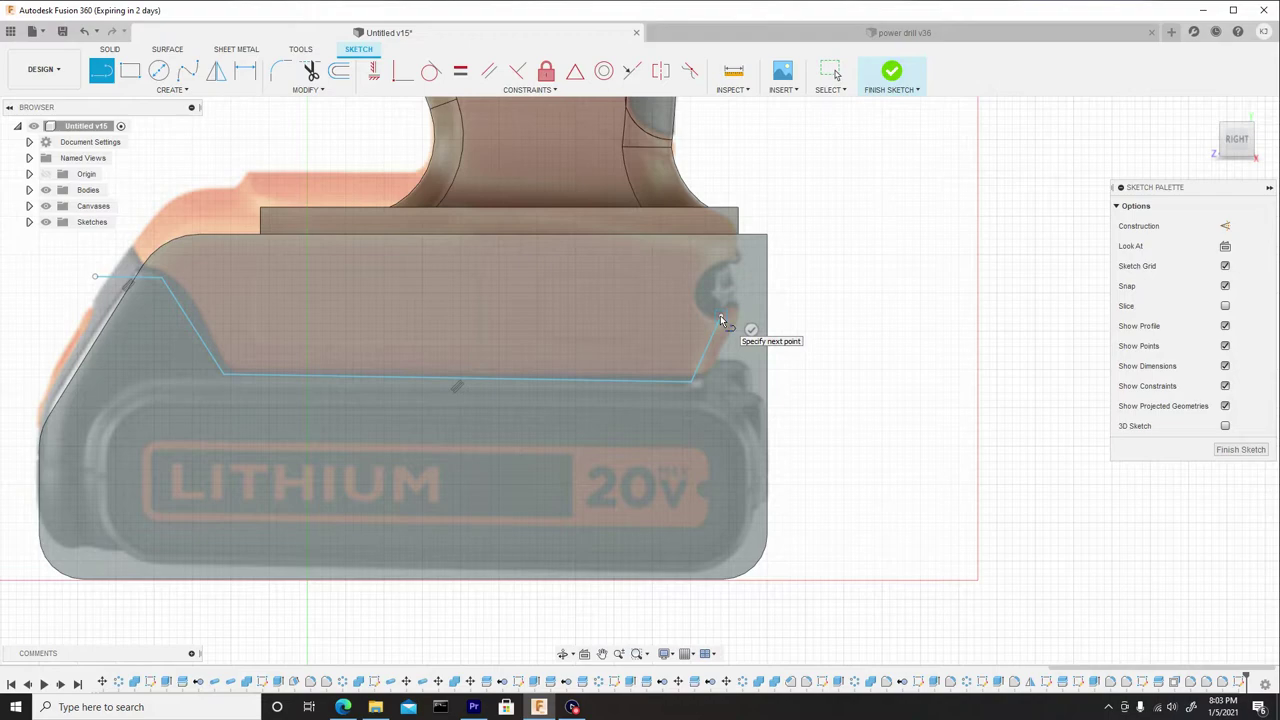
left_click(724, 247)
right_click(727, 250)
left_click(770, 250)
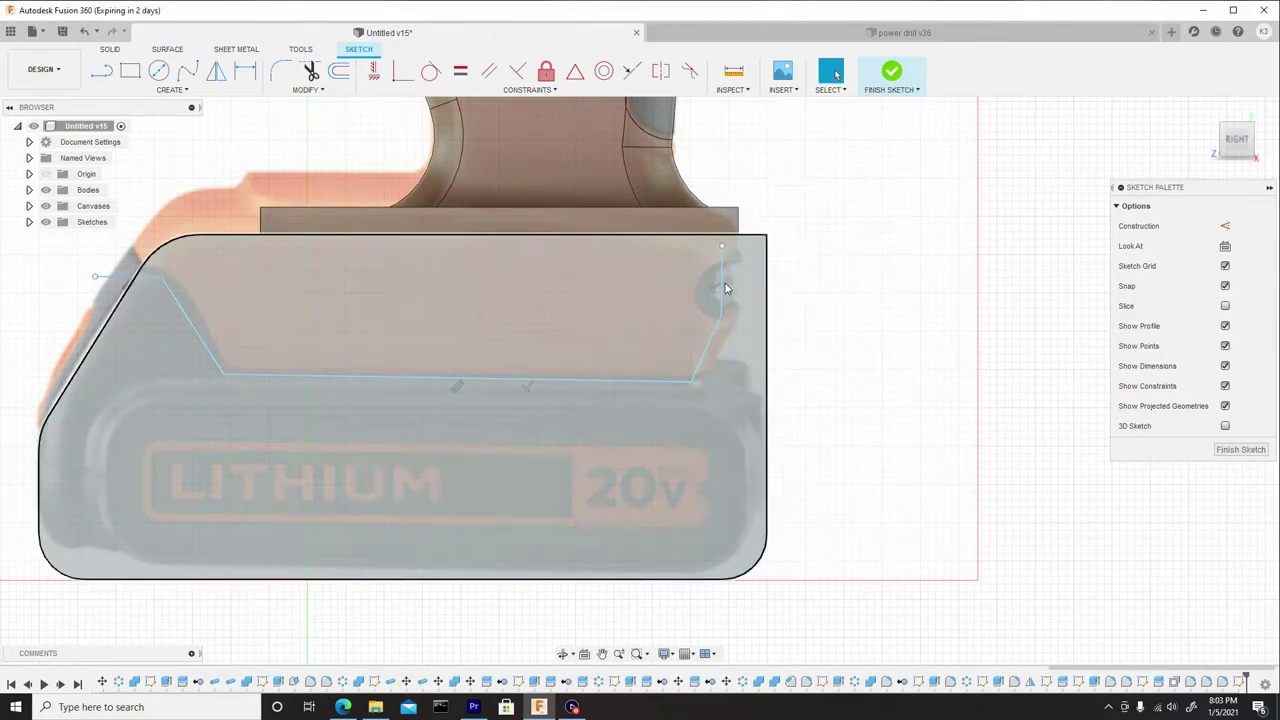
Step: Reposition the rear and front segments of the outline to follow the orange section in the reference image
left_click(723, 289)
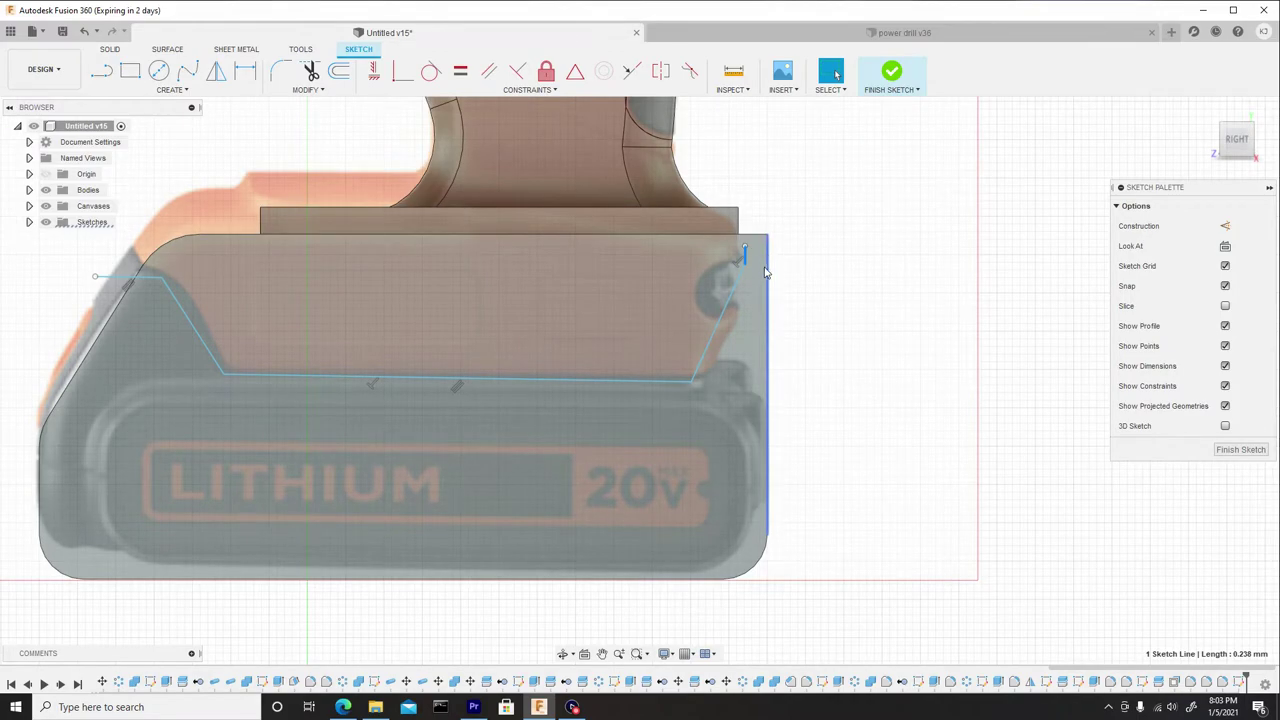
scroll(771, 357, "down", 2)
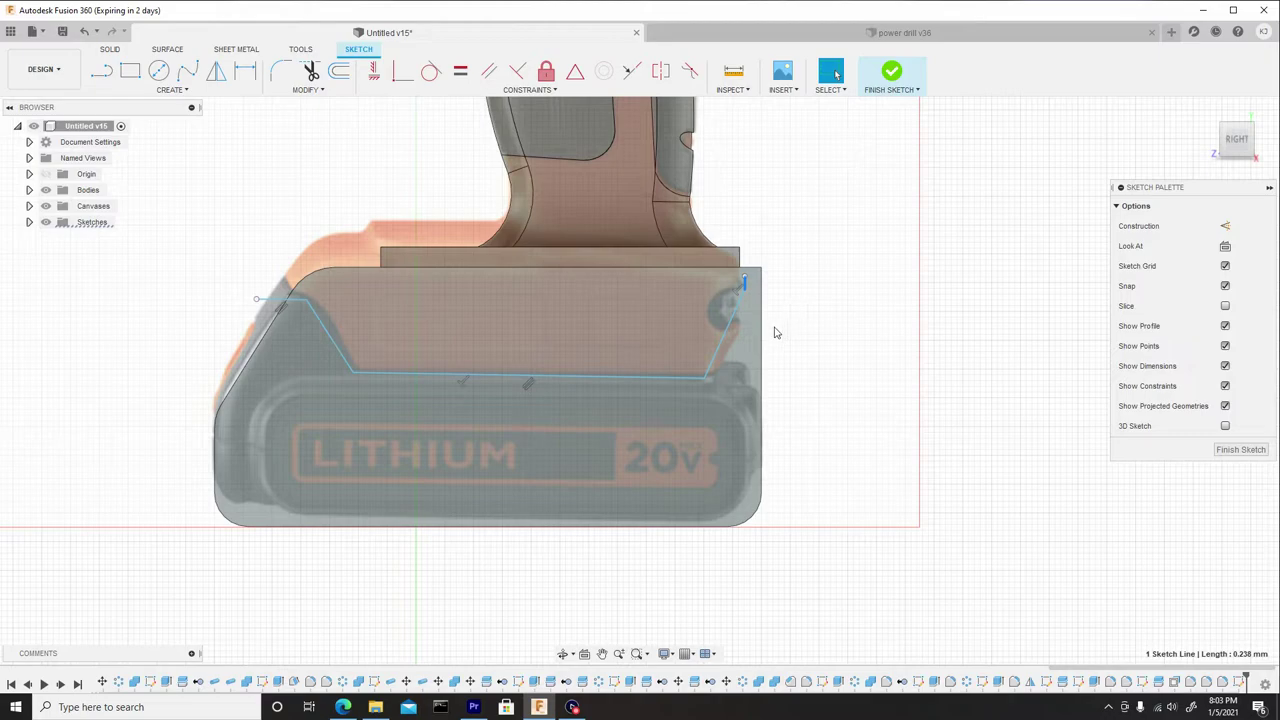
left_click(724, 355)
left_click_drag(724, 355, 728, 357)
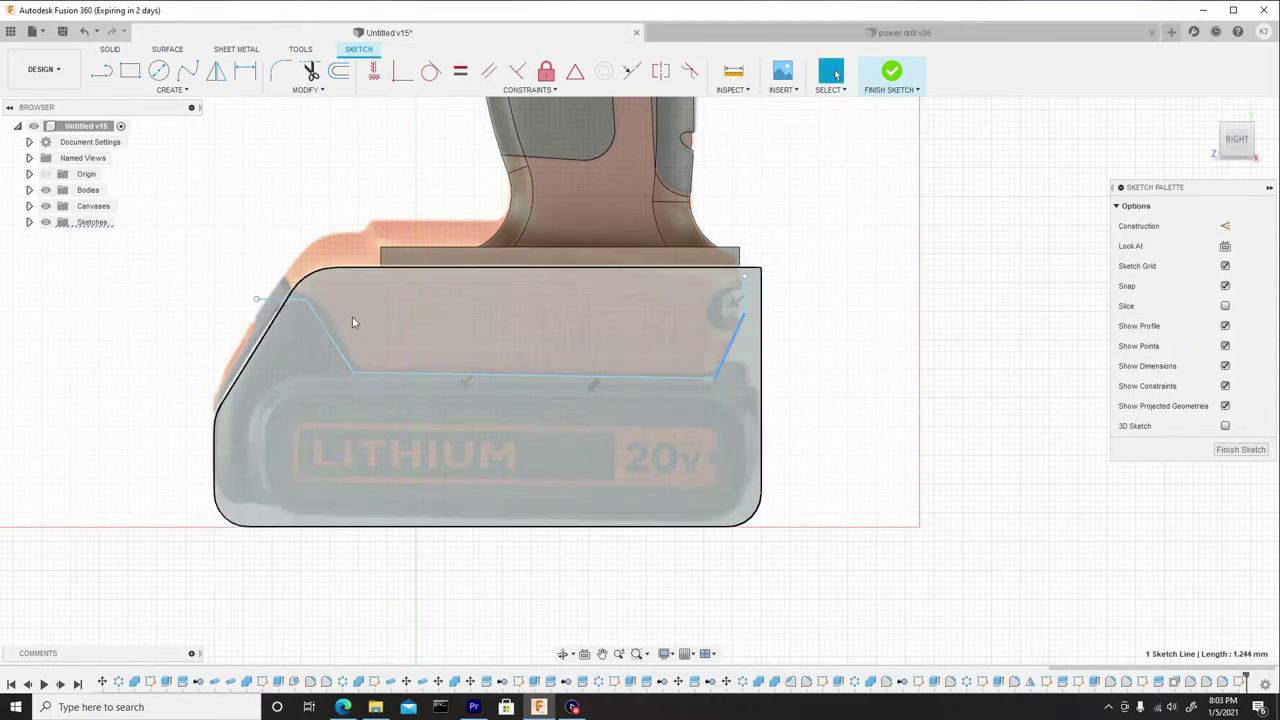
mouse_move(323, 323)
left_mouse_down()
mouse_move(324, 305)
mouse_move(256, 286)
mouse_move(266, 309)
left_mouse_up()
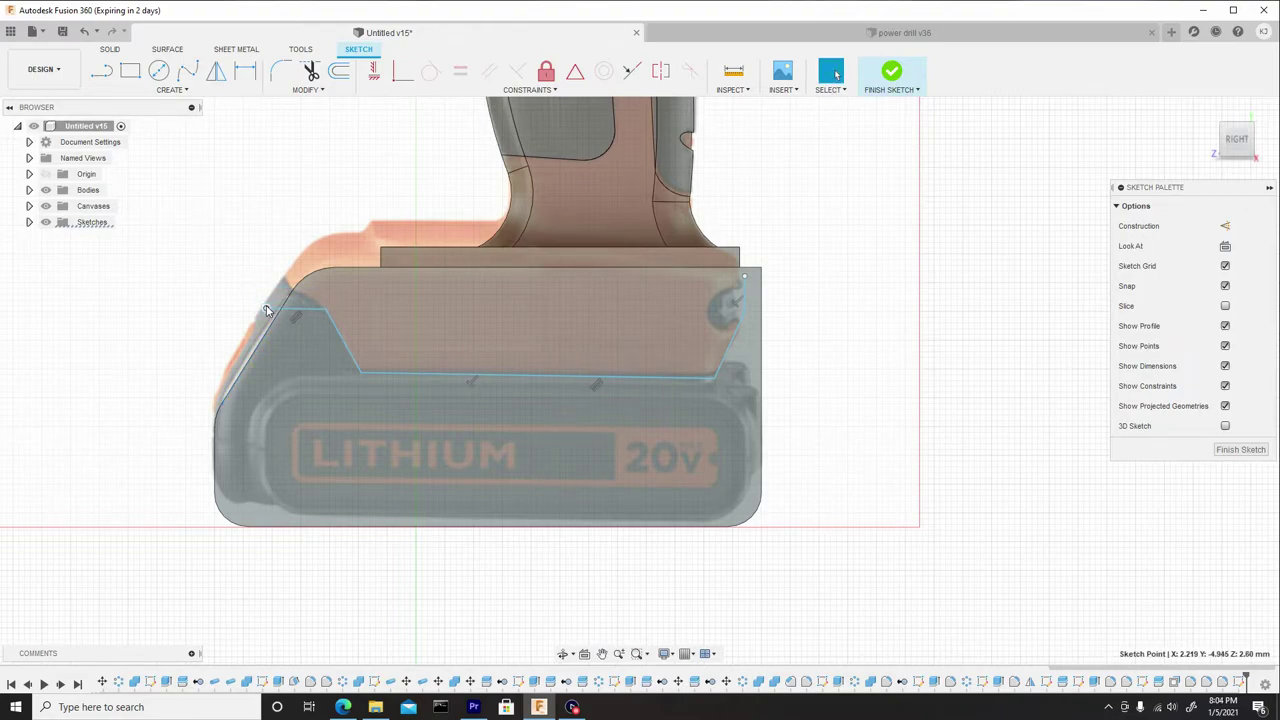
Step: Trim away the horizontal segment at the front of the outline
left_click(309, 308)
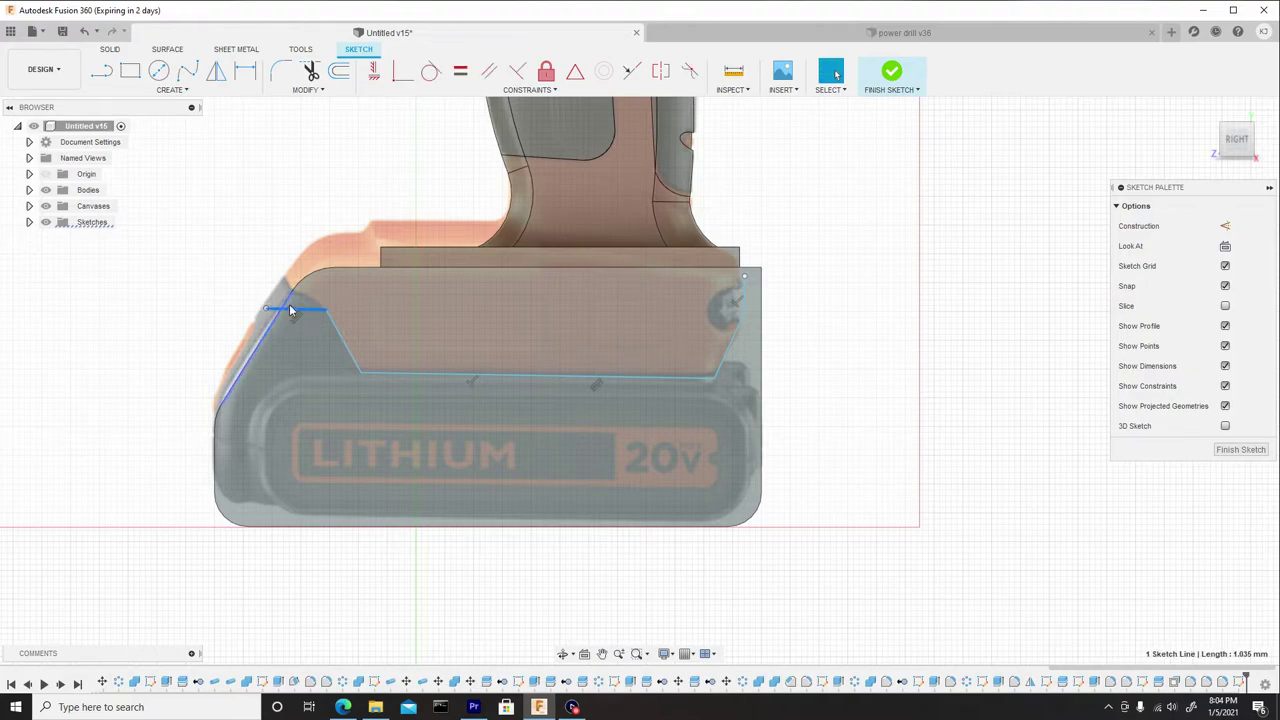
left_click(311, 72)
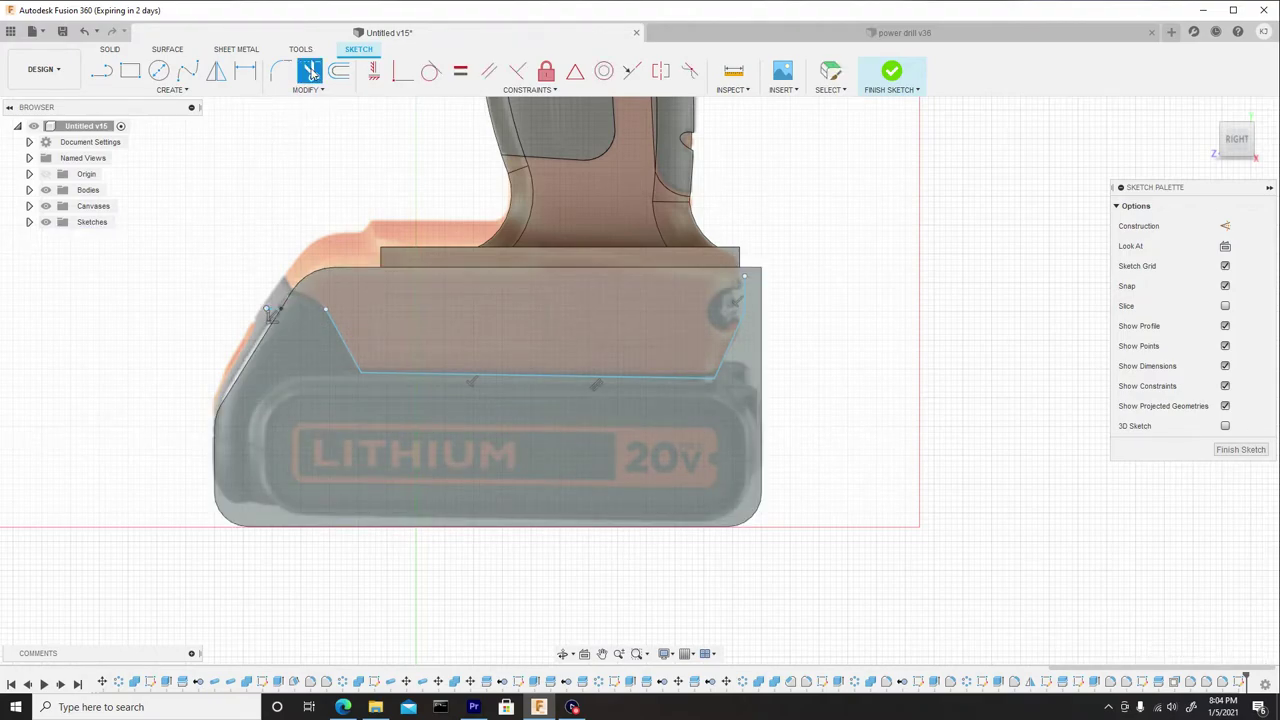
left_click(271, 312)
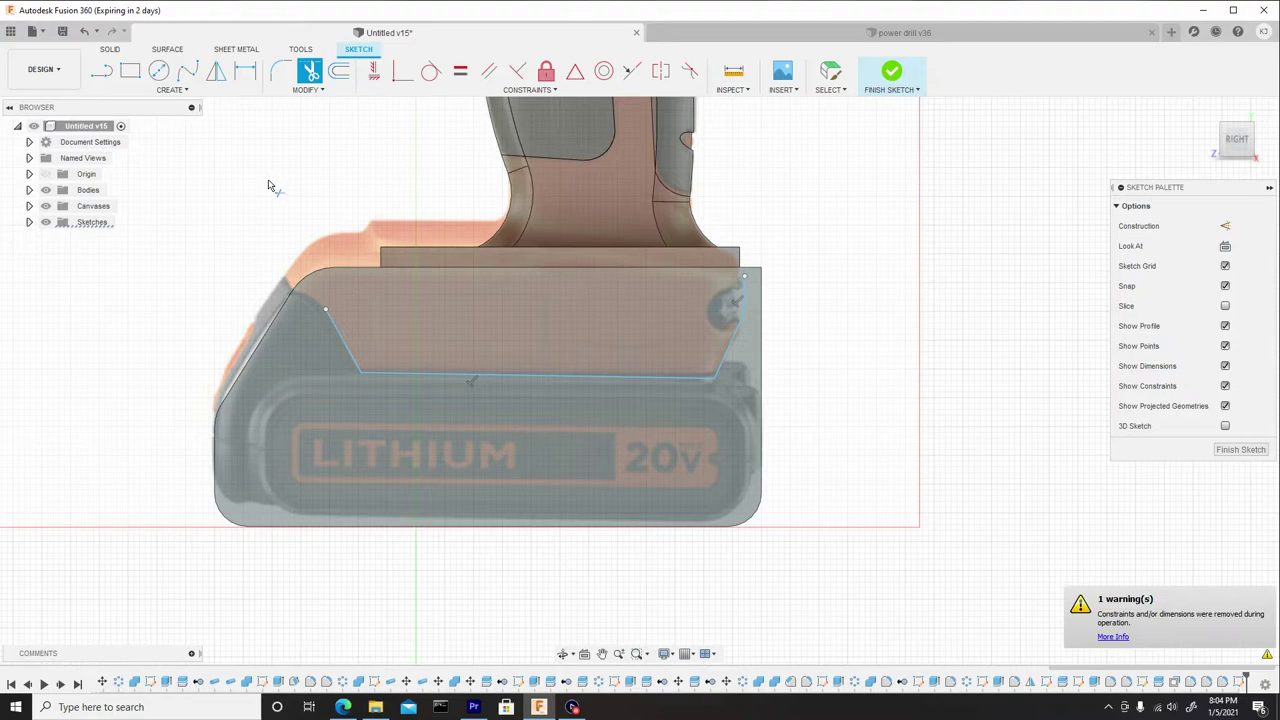
Step: Draw a three-point arc from the front slope's upper end past the block's front edge, following the reference curve, and finish the sketch
left_click(171, 90)
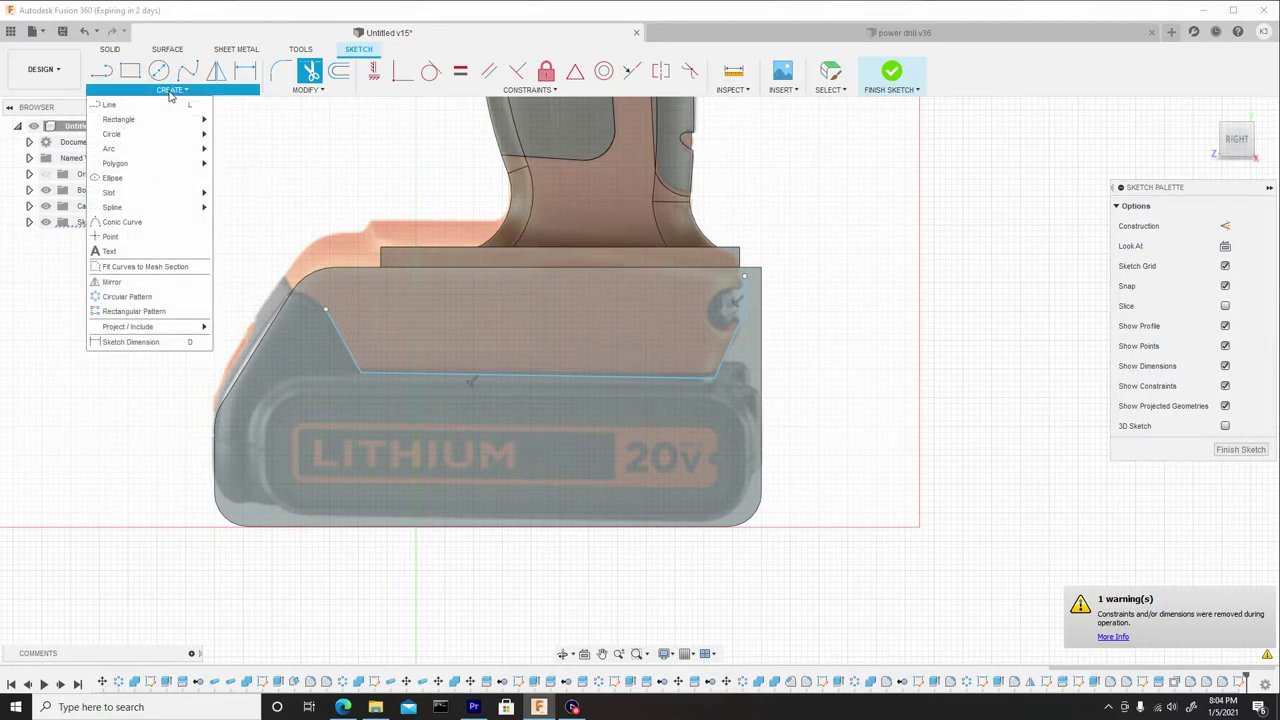
mouse_move(184, 156)
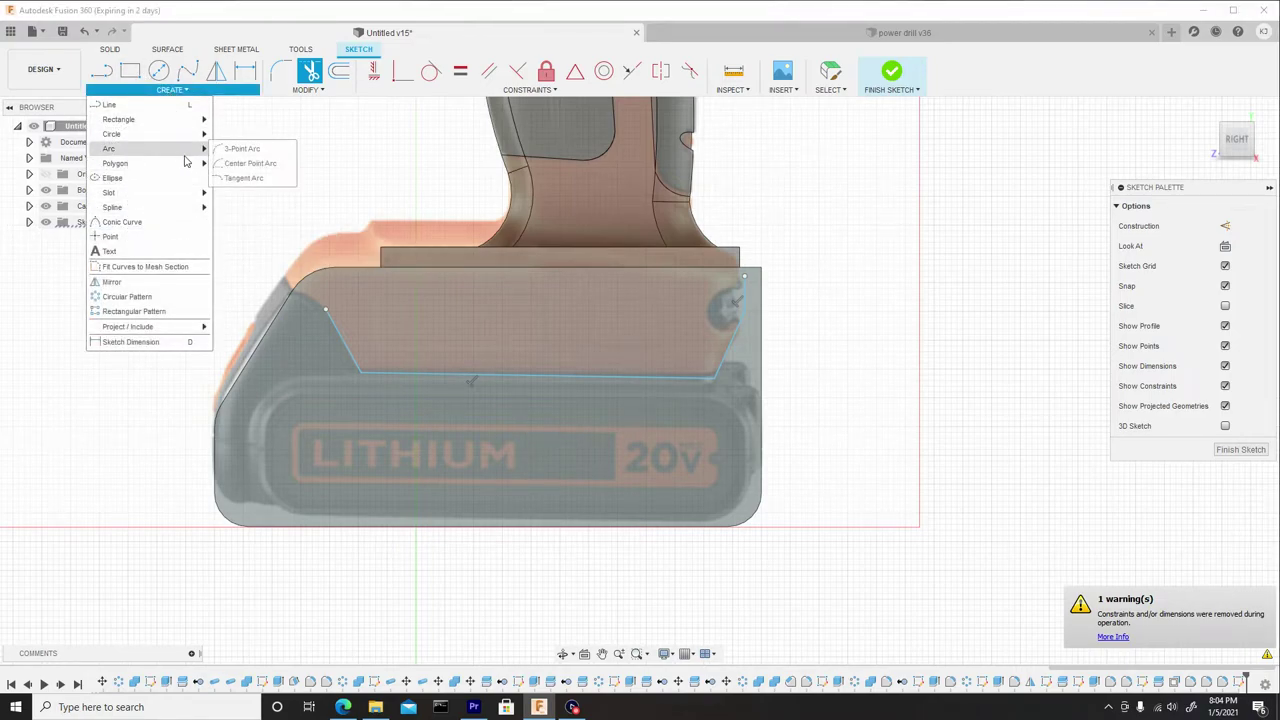
left_click(241, 148)
scroll(318, 264, "up", 3)
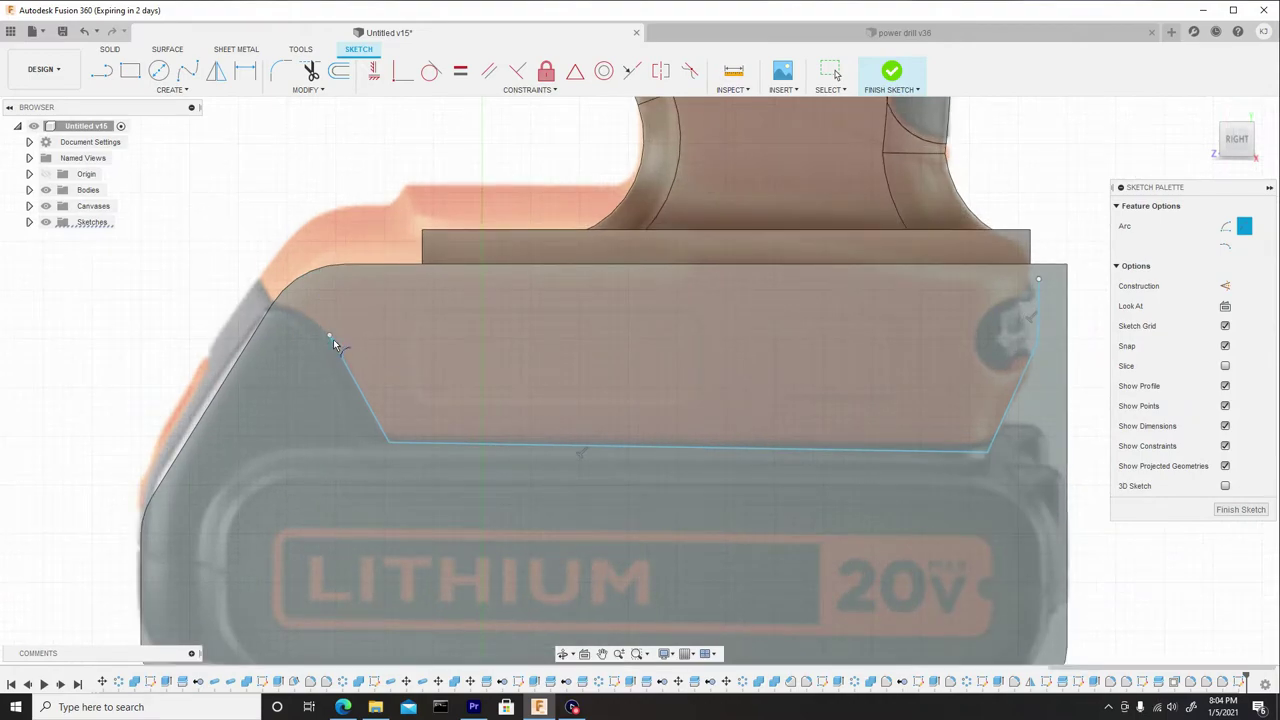
left_click(328, 334)
left_click(212, 297)
left_click(280, 303)
right_click(257, 211)
left_click(299, 213)
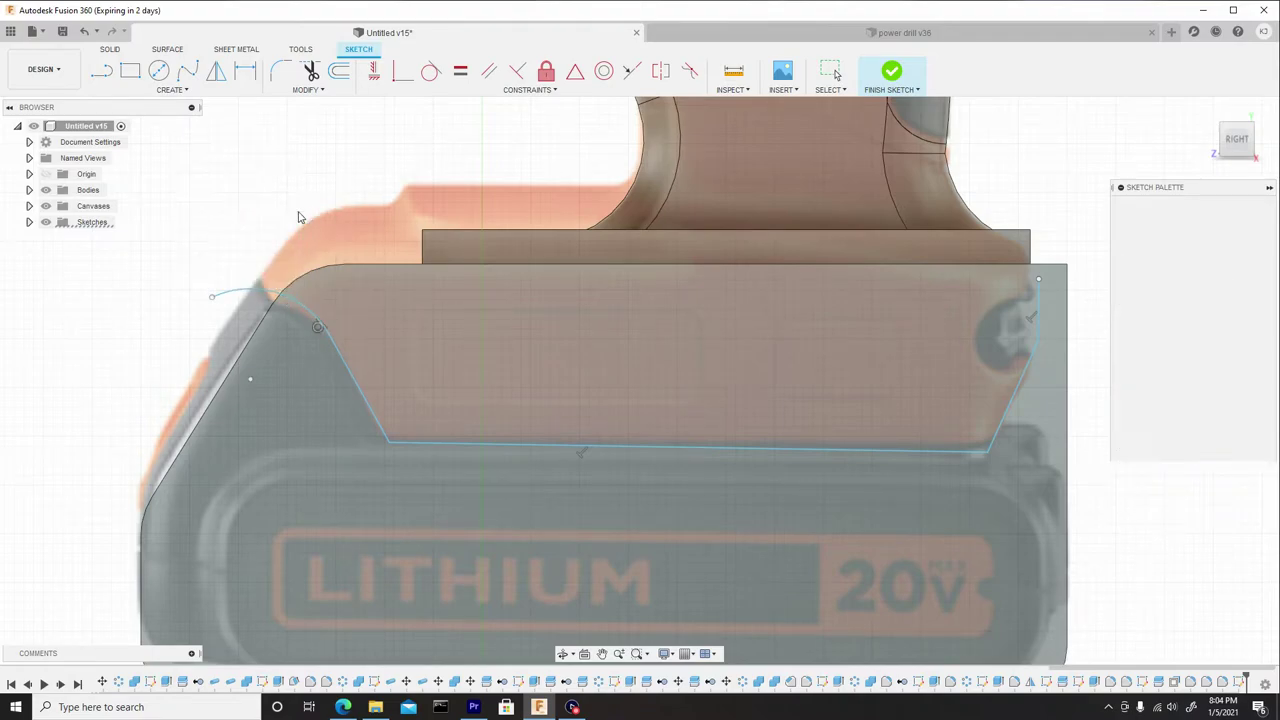
scroll(347, 193, "down", 3)
left_click(889, 74)
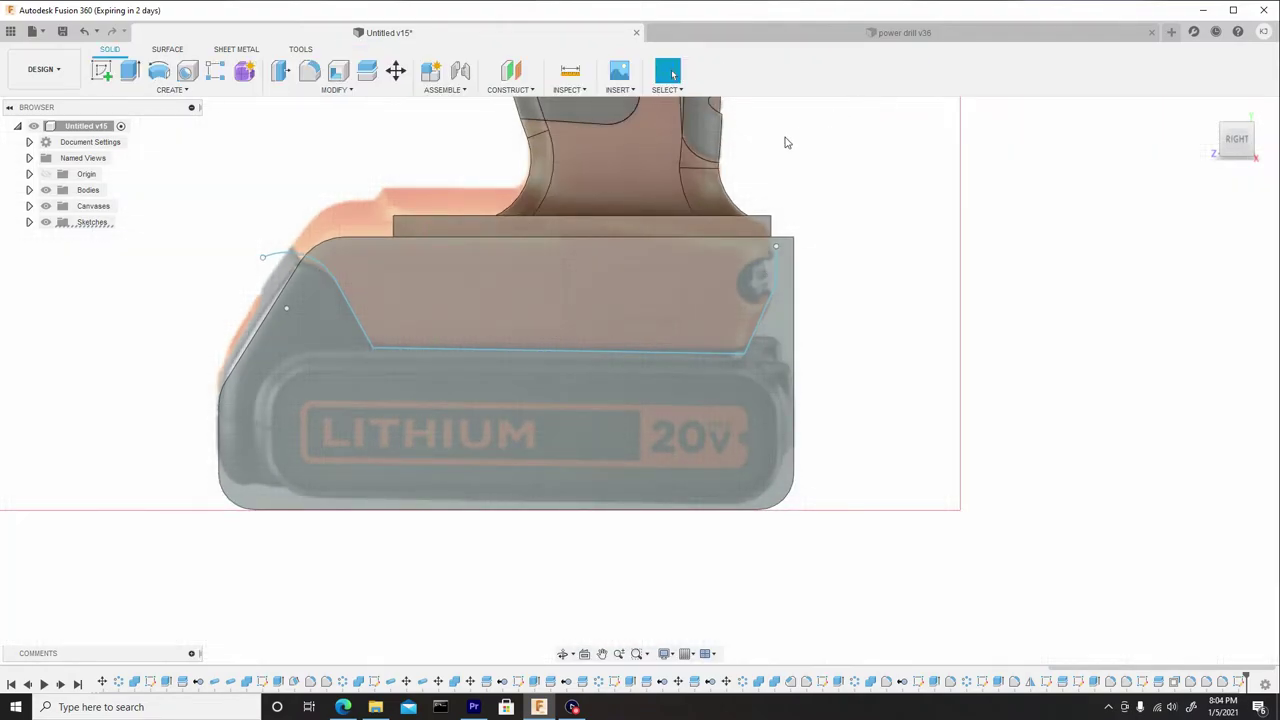
Step: Split the battery block body along the sketched outline, with the splitting tool extended
left_click(349, 92)
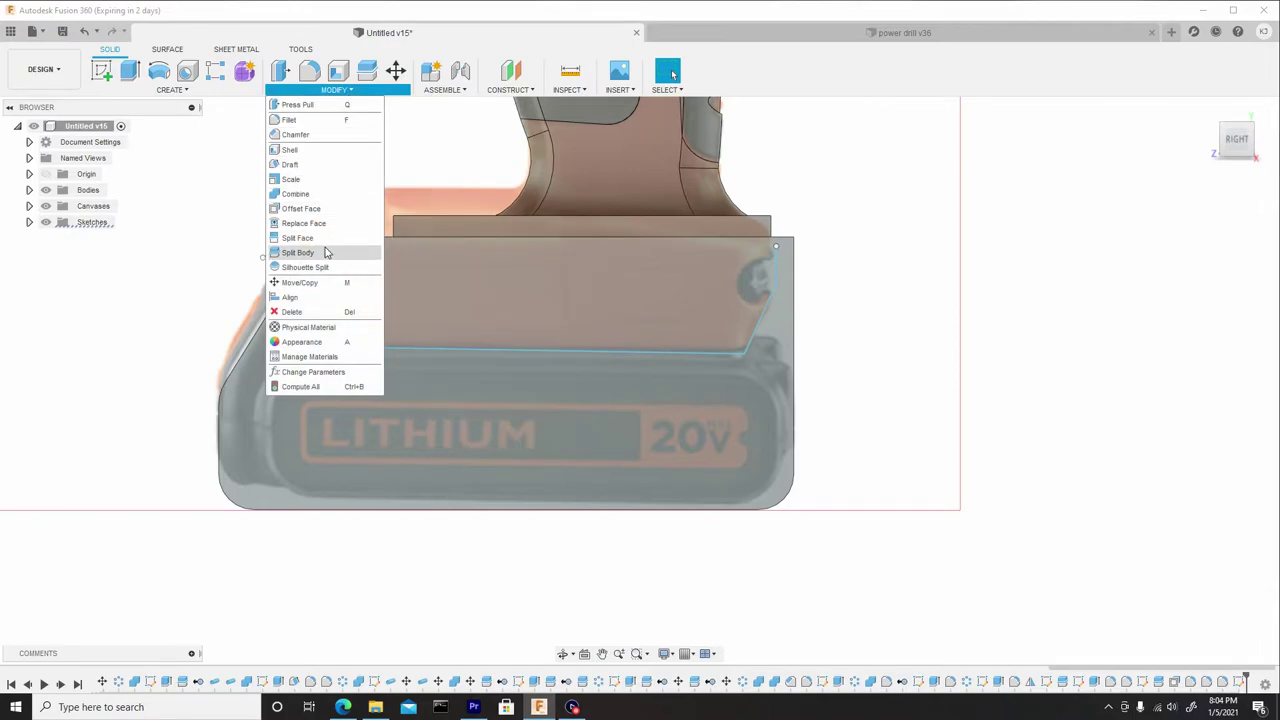
left_click(322, 251)
left_click(496, 317)
scroll(502, 275, "down", 2)
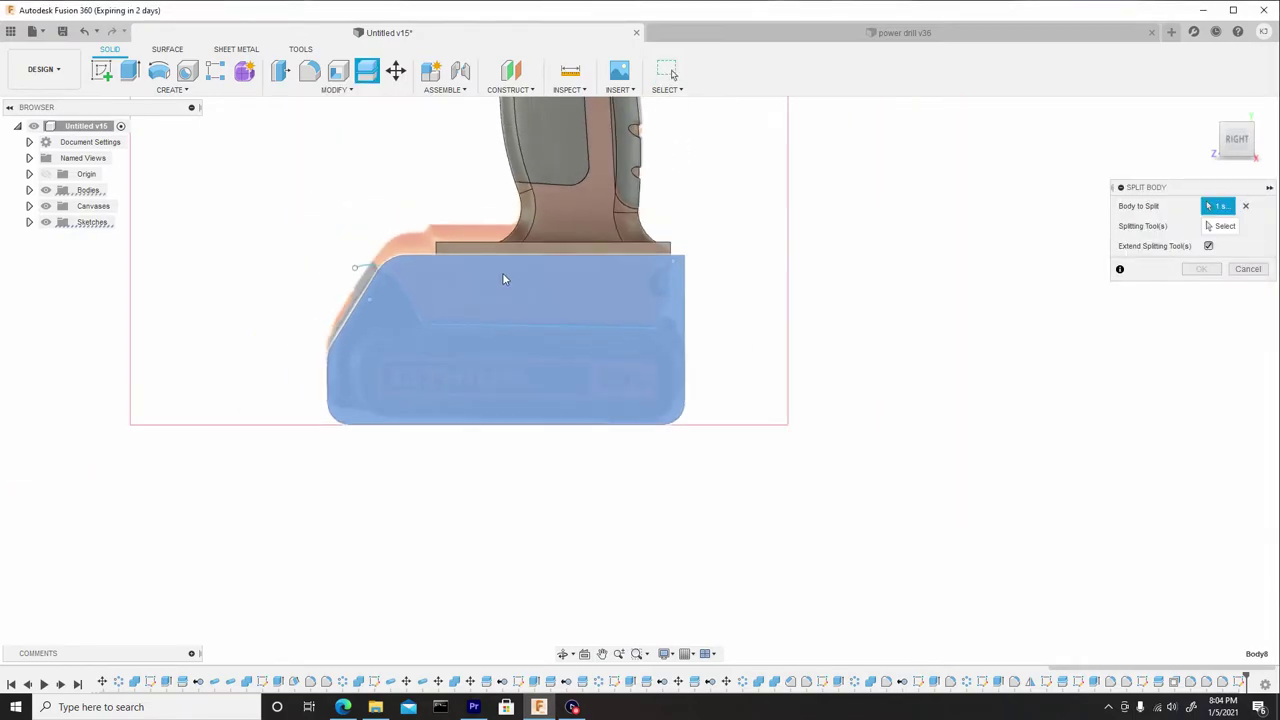
left_click(1222, 227)
scroll(504, 338, "up", 3)
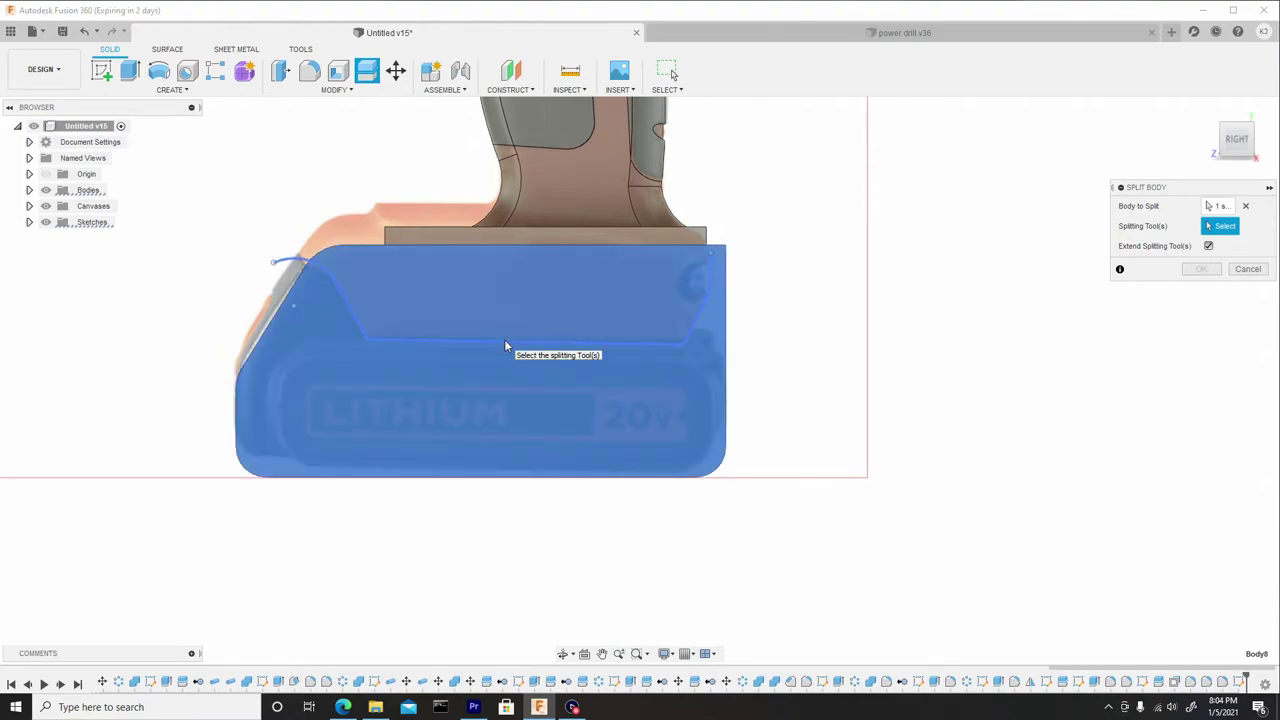
left_click(505, 342)
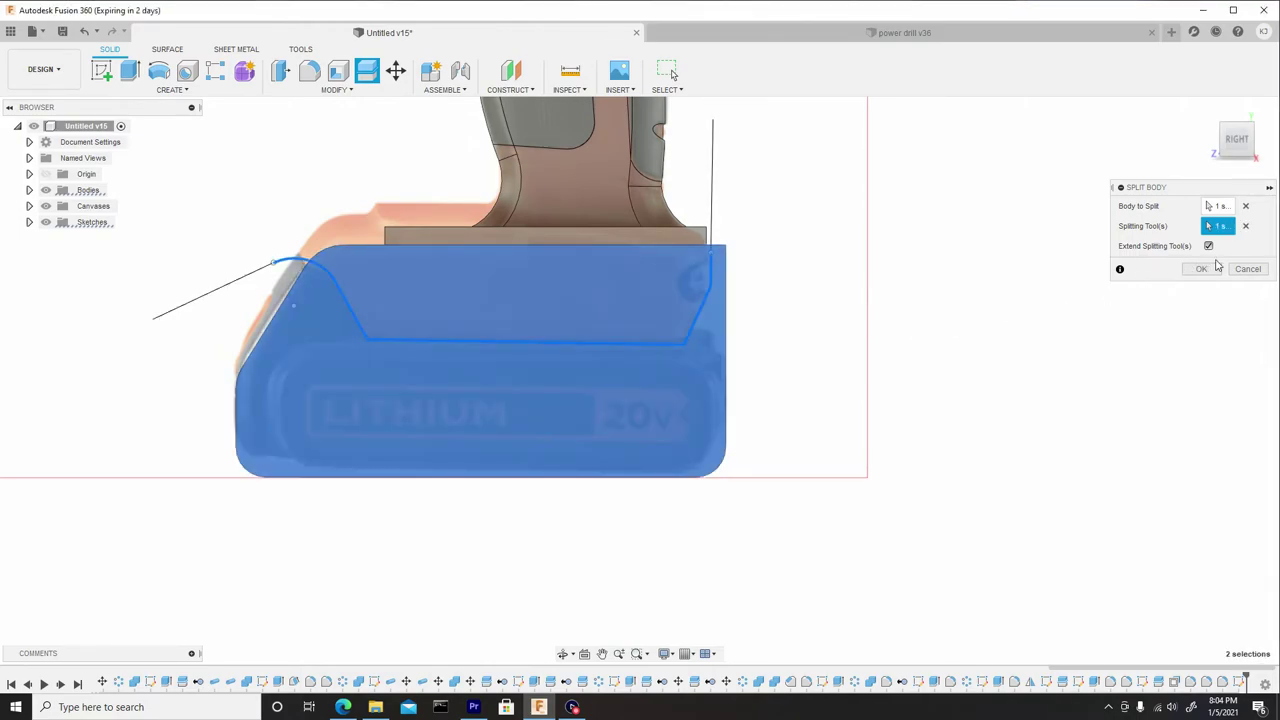
left_click(1201, 268)
scroll(652, 265, "down", 2)
scroll(443, 335, "up", 2)
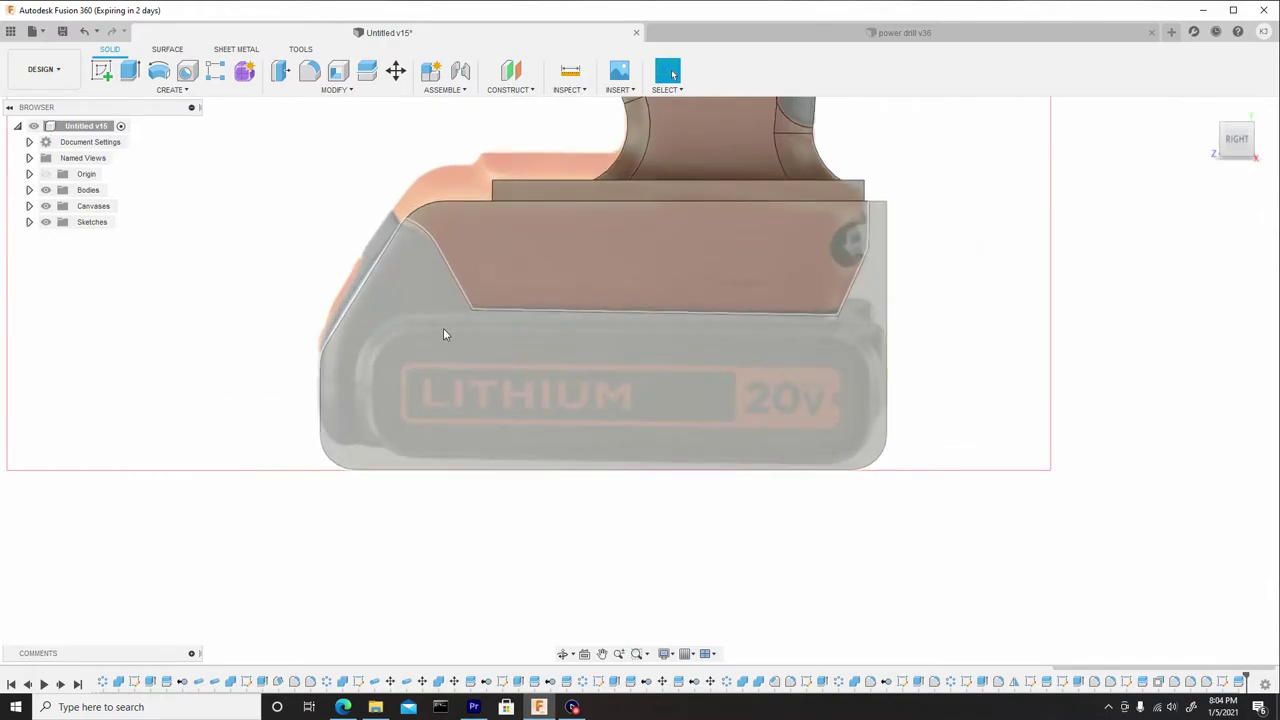
scroll(445, 333, "up", 2)
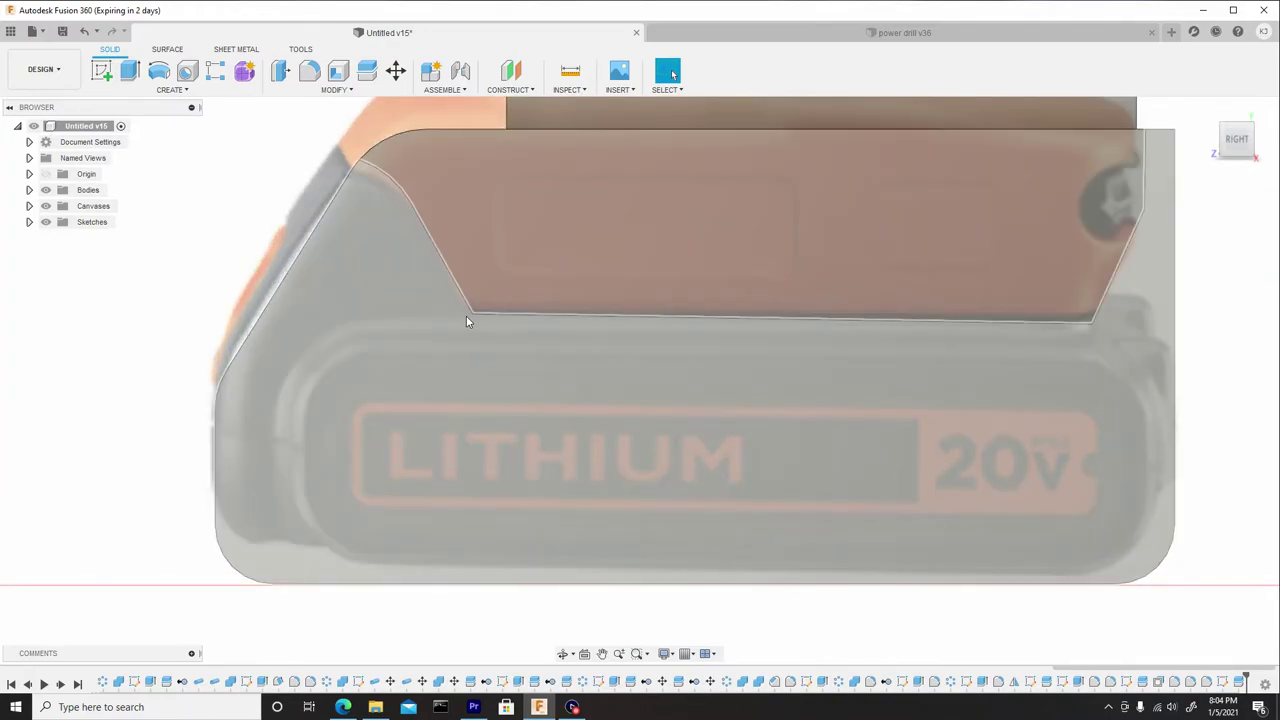
Step: Fillet the four vertical corner edges of the raised plate between the handle and battery block with a radius of about 0.73 mm
scroll(597, 316, "down", 2)
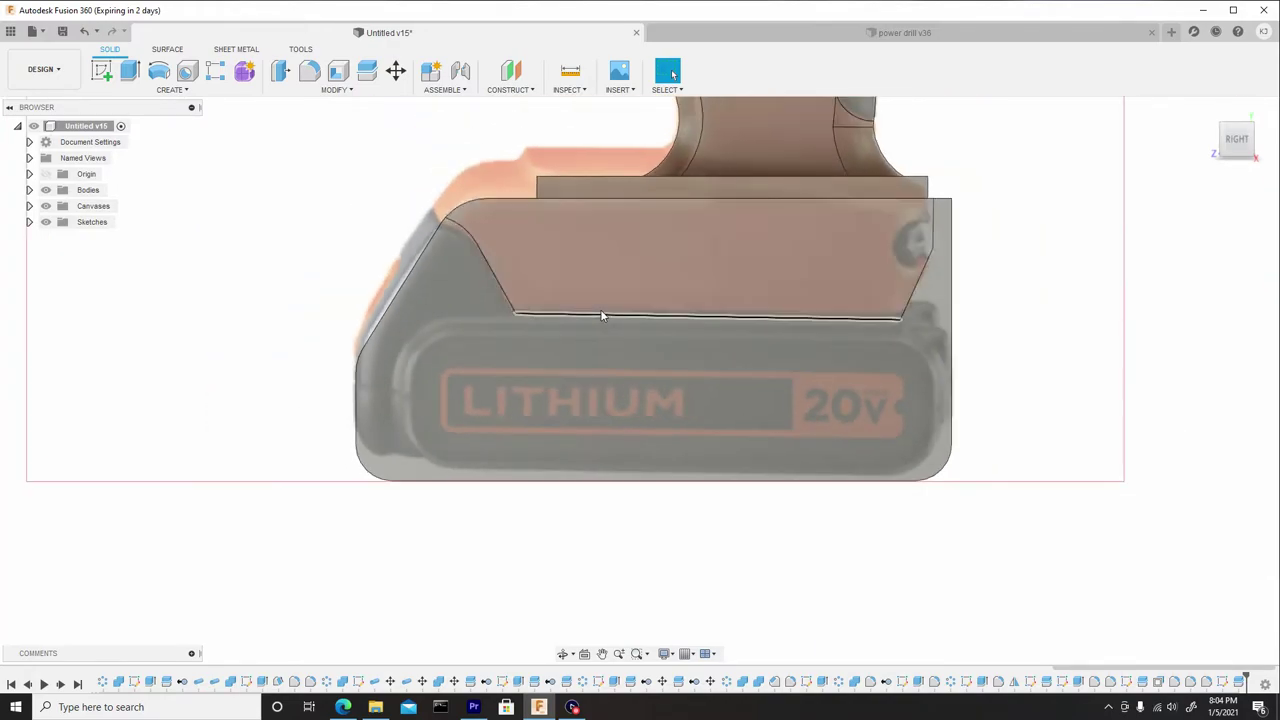
scroll(602, 315, "down", 2)
middle_click_drag(753, 308, 635, 320)
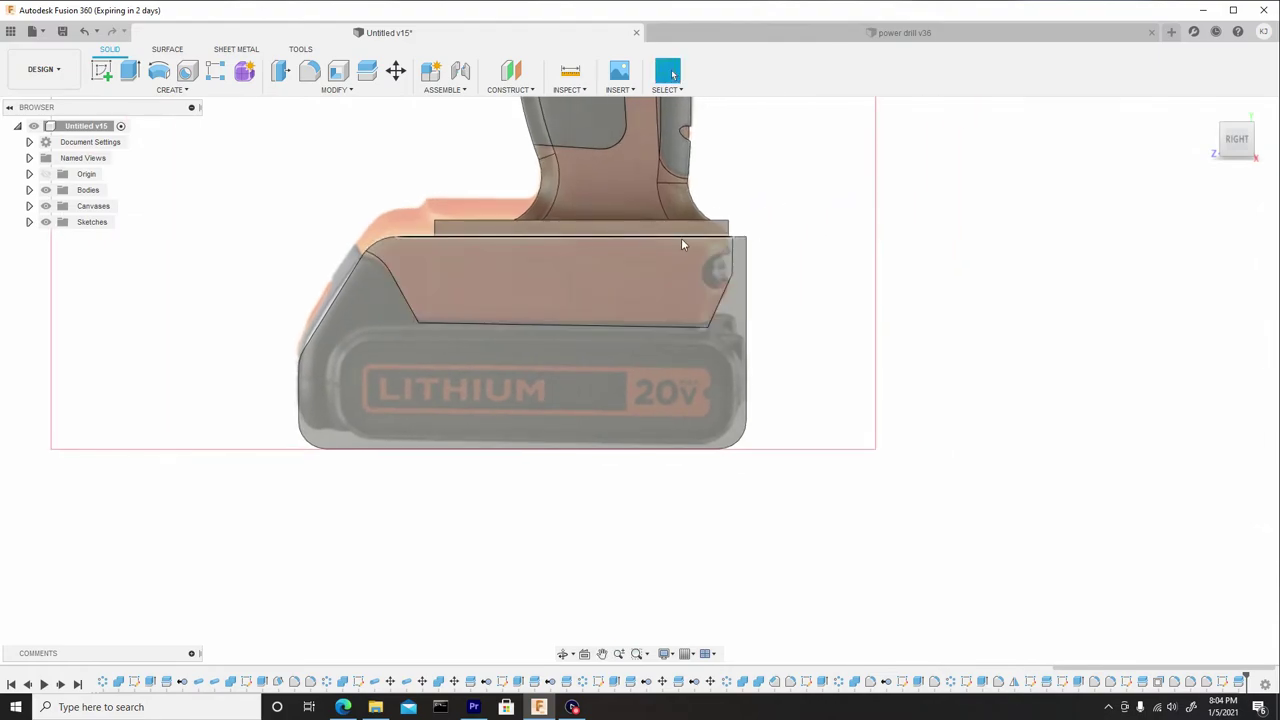
middle_click_drag(681, 241, 646, 240, "shift")
scroll(530, 237, "up", 4)
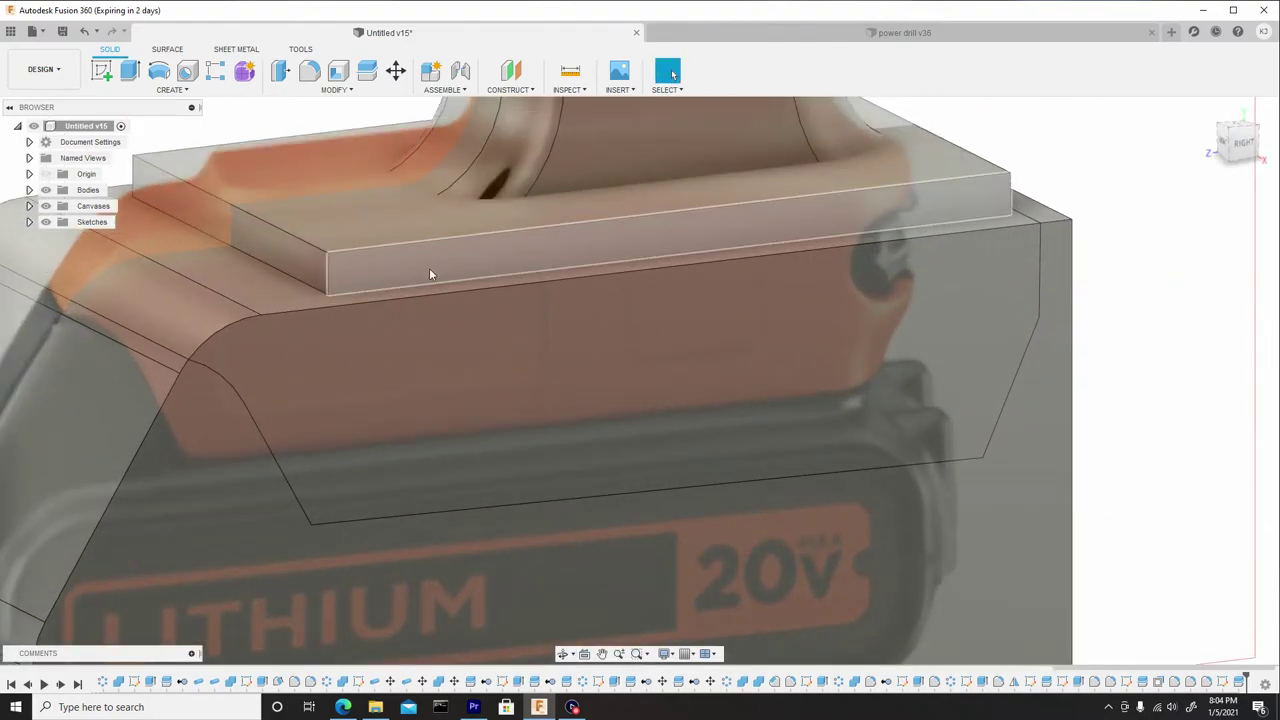
key("f")
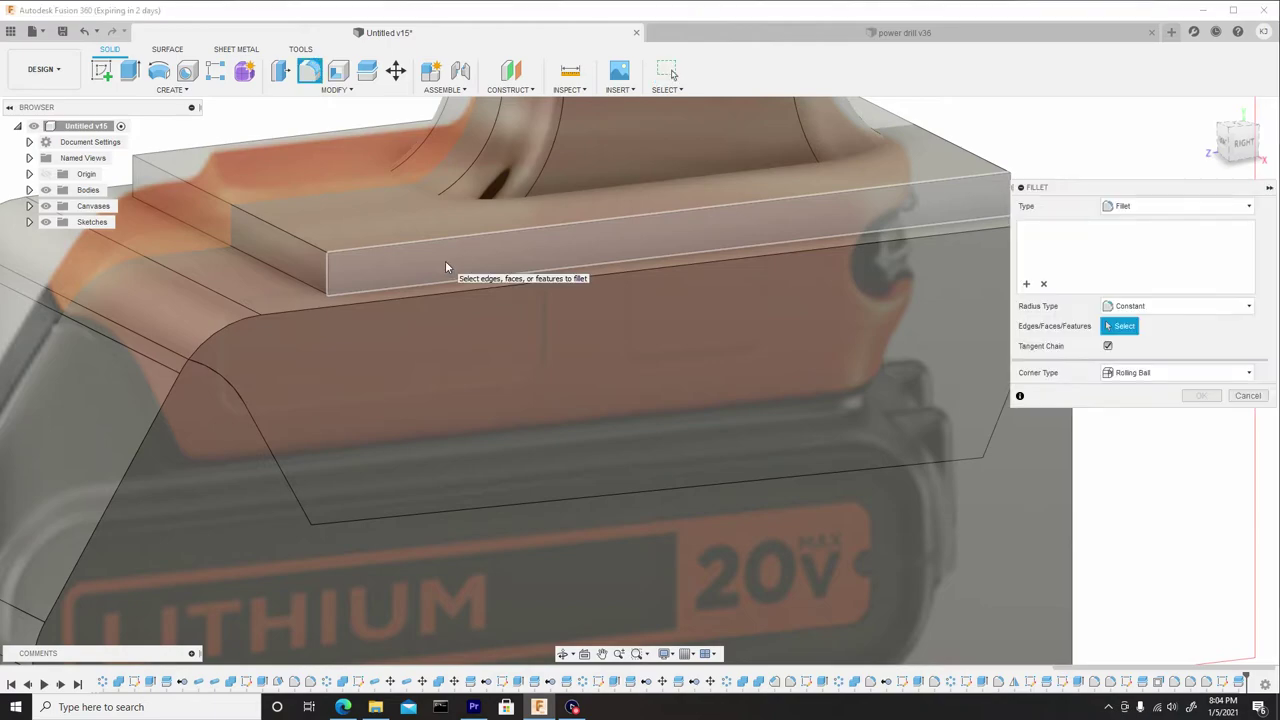
left_click(329, 282)
middle_click_drag(329, 282, 468, 280, "shift")
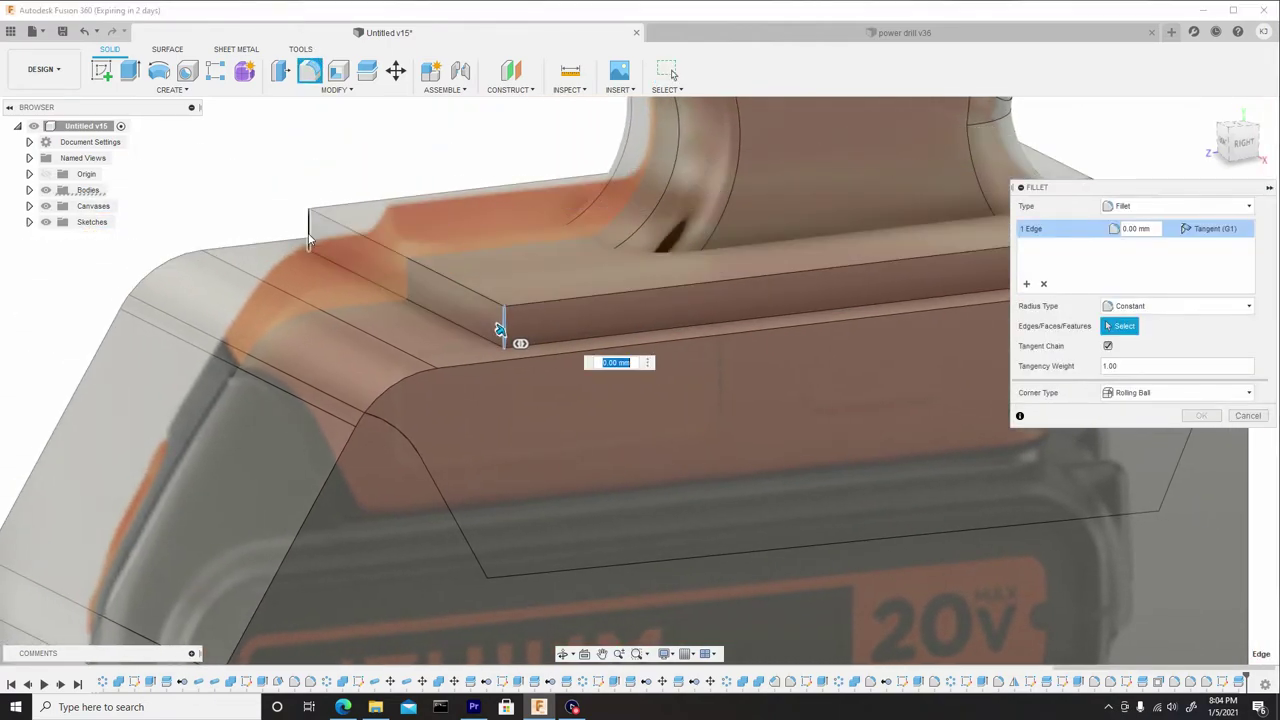
left_click(309, 231)
middle_click_drag(503, 214, 273, 233)
middle_click_drag(870, 262, 945, 196, "shift")
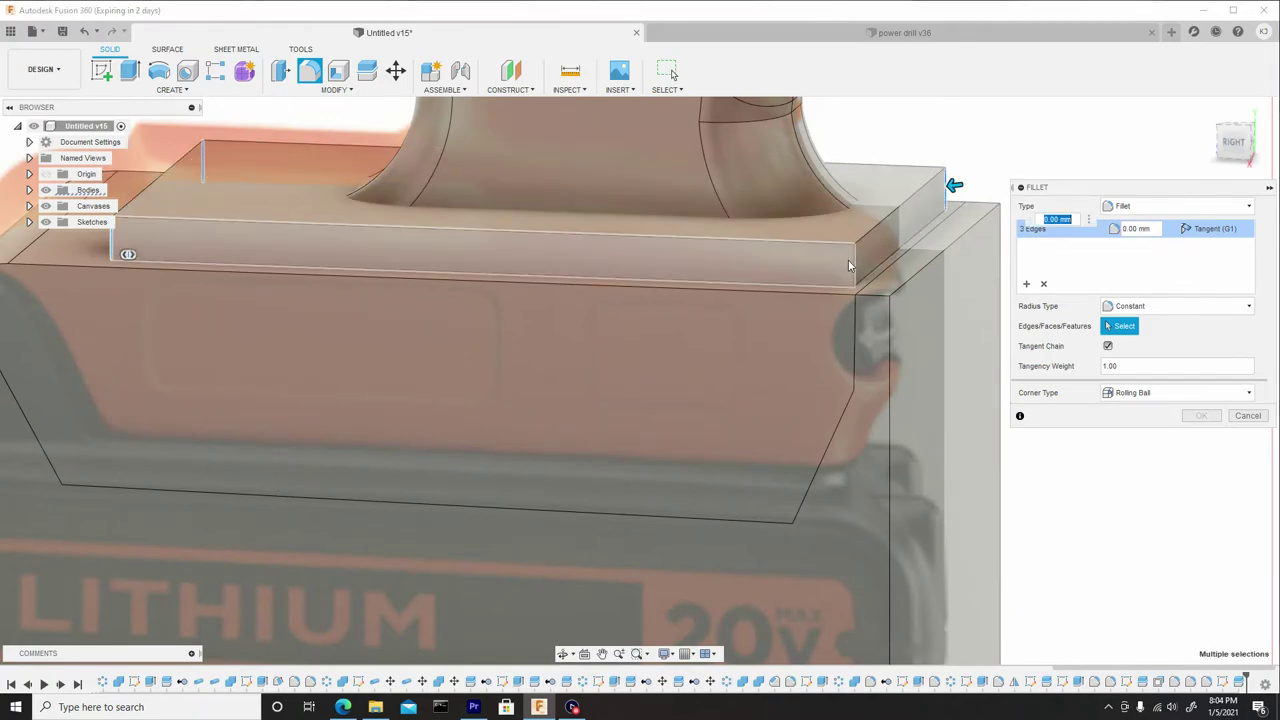
left_click(798, 249)
scroll(780, 250, "down", 3)
middle_click_drag(753, 253, 958, 262, "shift")
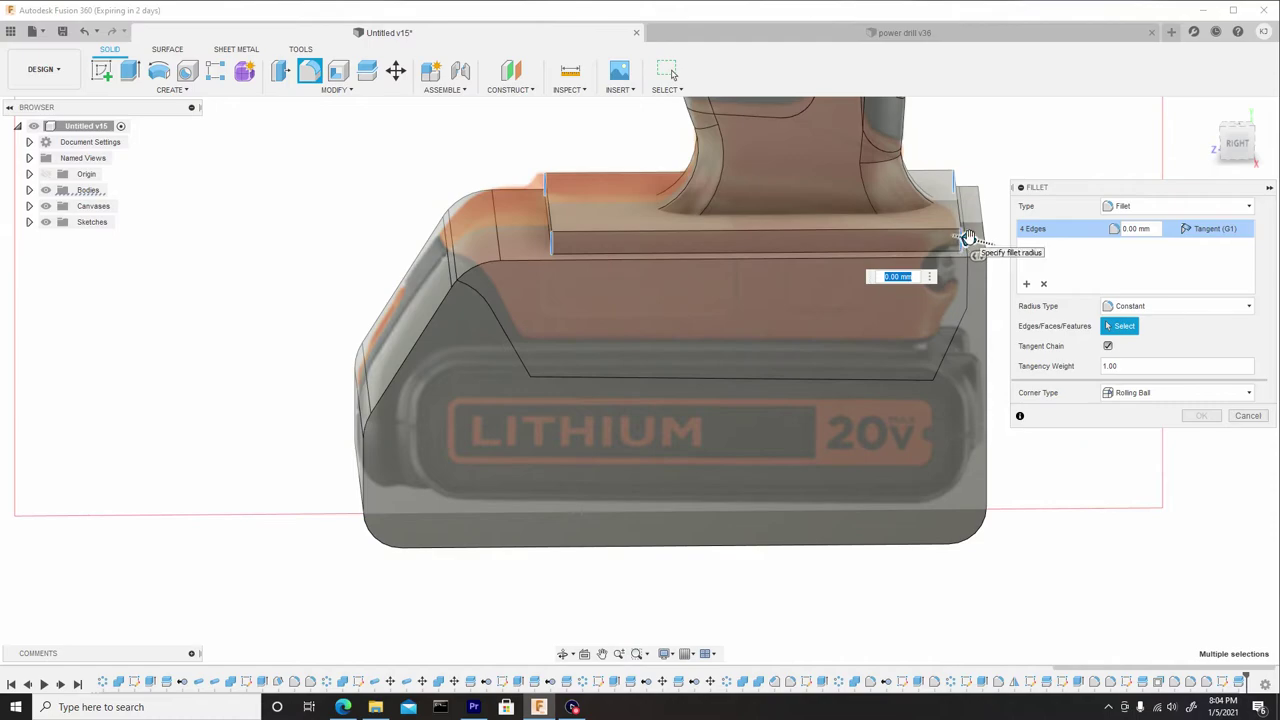
left_click_drag(966, 240, 951, 240)
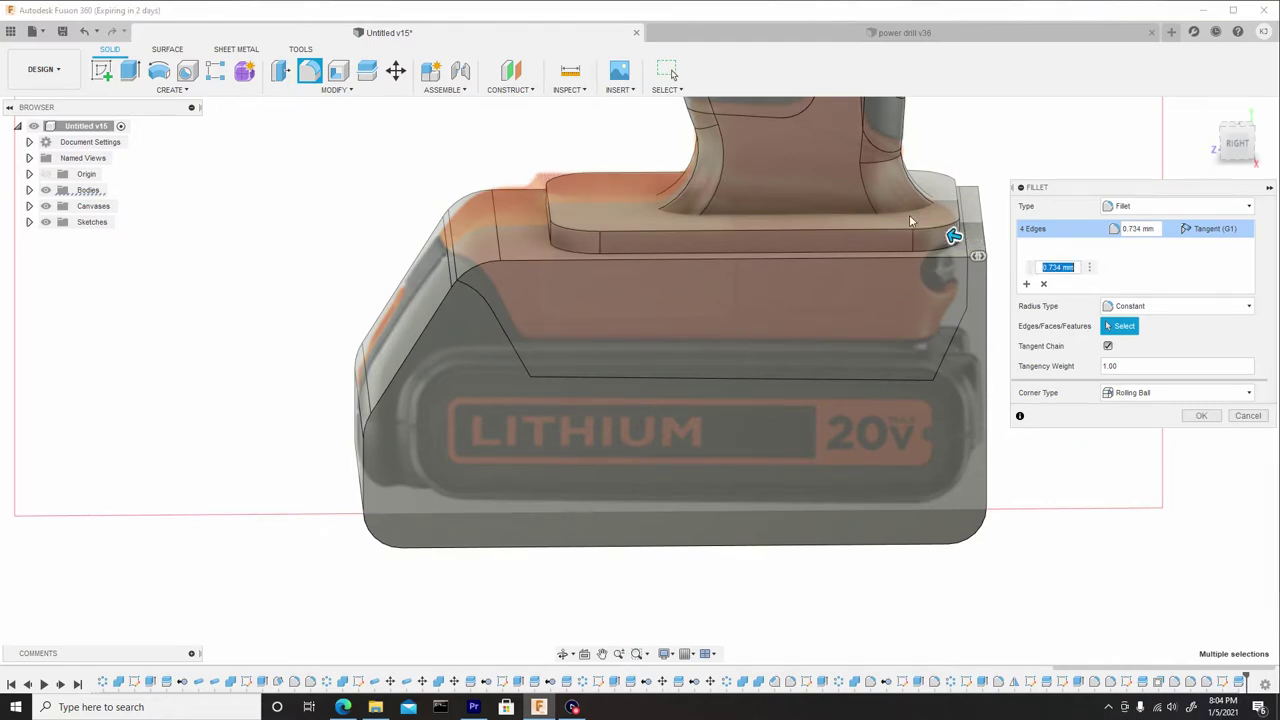
mouse_move(685, 225)
middle_mouse_down("shift")
mouse_move(757, 268)
mouse_move(820, 263)
mouse_move(687, 230)
middle_mouse_up("shift")
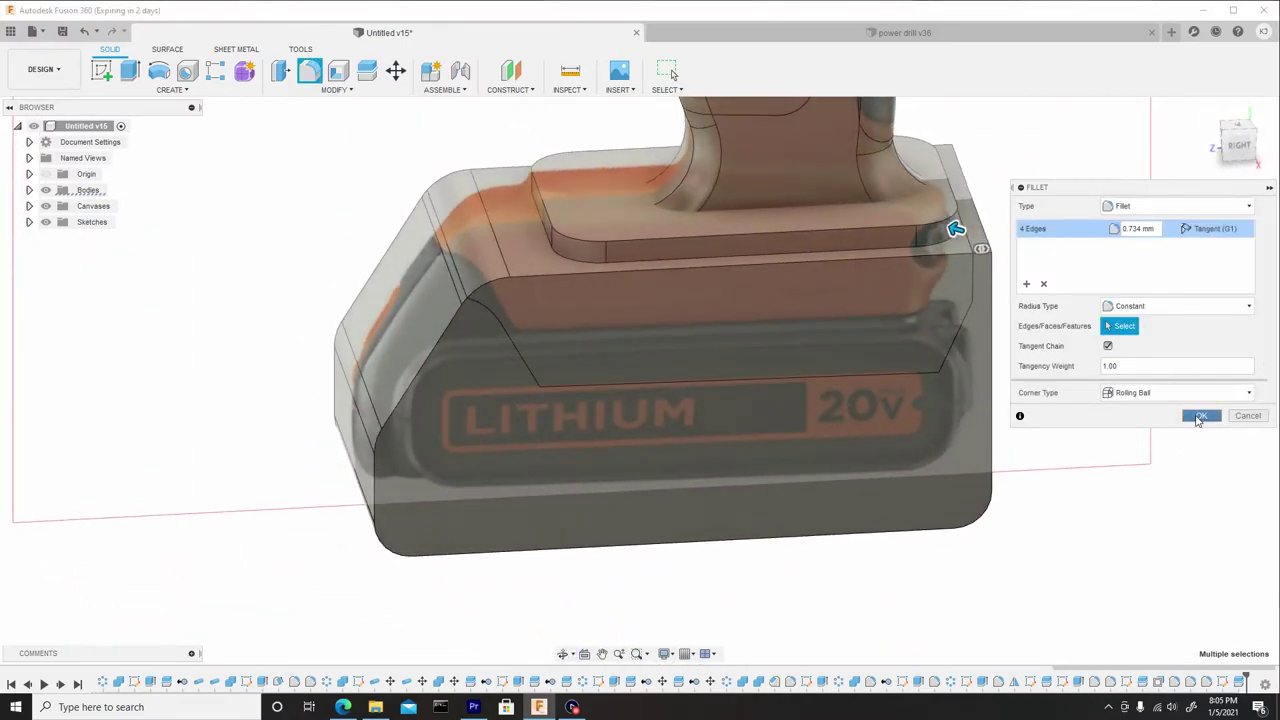
left_click(1201, 415)
Step: Combine the battery block's upper section, the raised plate and the orange handle body into one body using Join
middle_click_drag(788, 244, 726, 329, "shift")
scroll(733, 308, "down", 3)
scroll(726, 329, "up", 5)
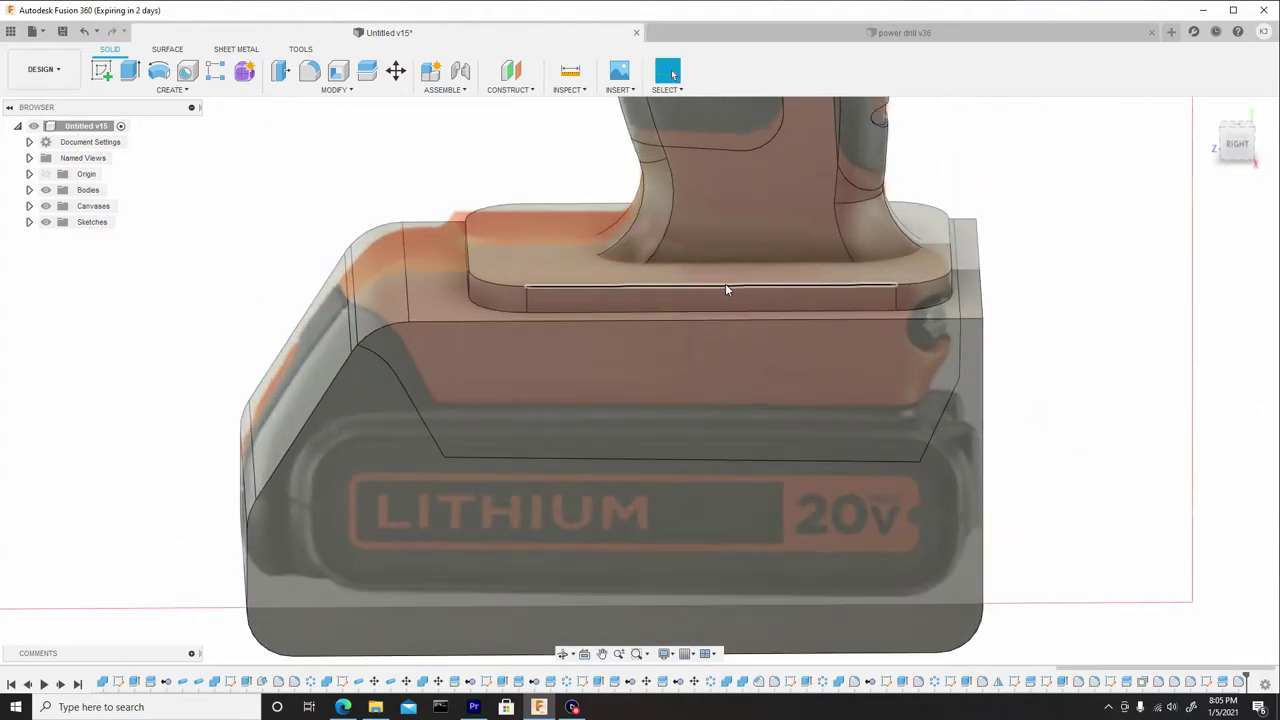
scroll(691, 323, "down", 2)
left_click(350, 90)
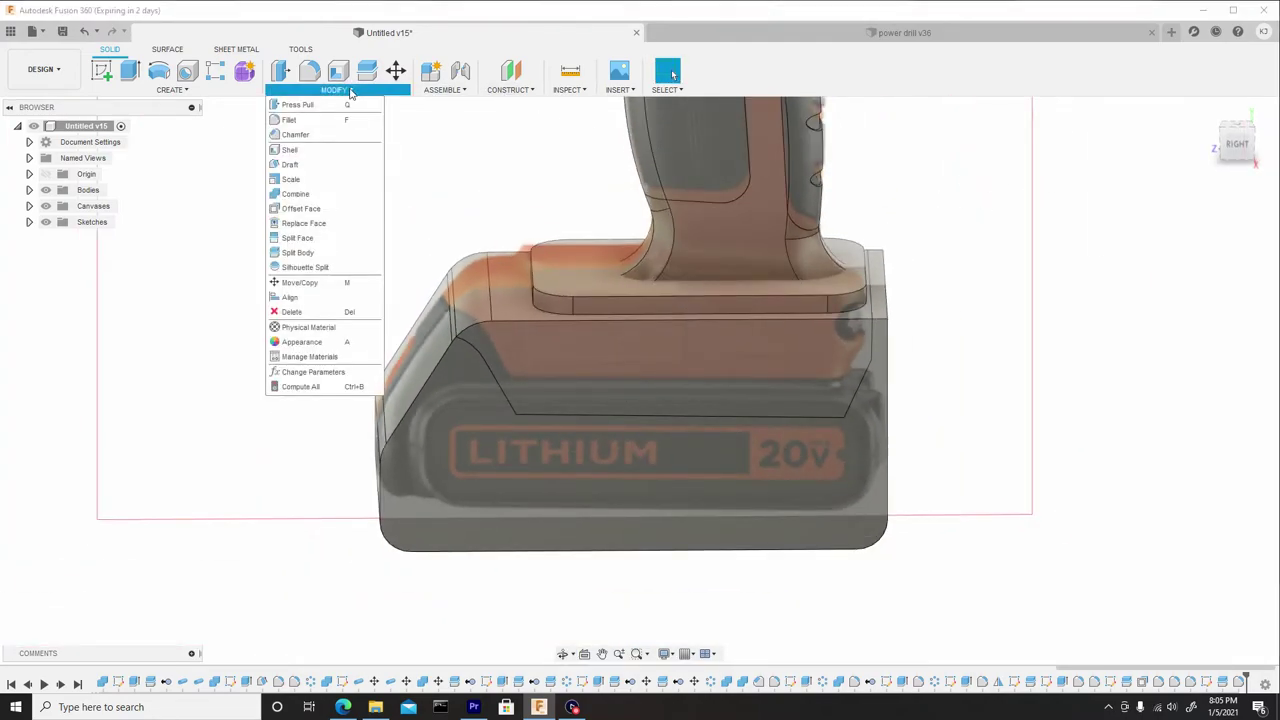
left_click(318, 194)
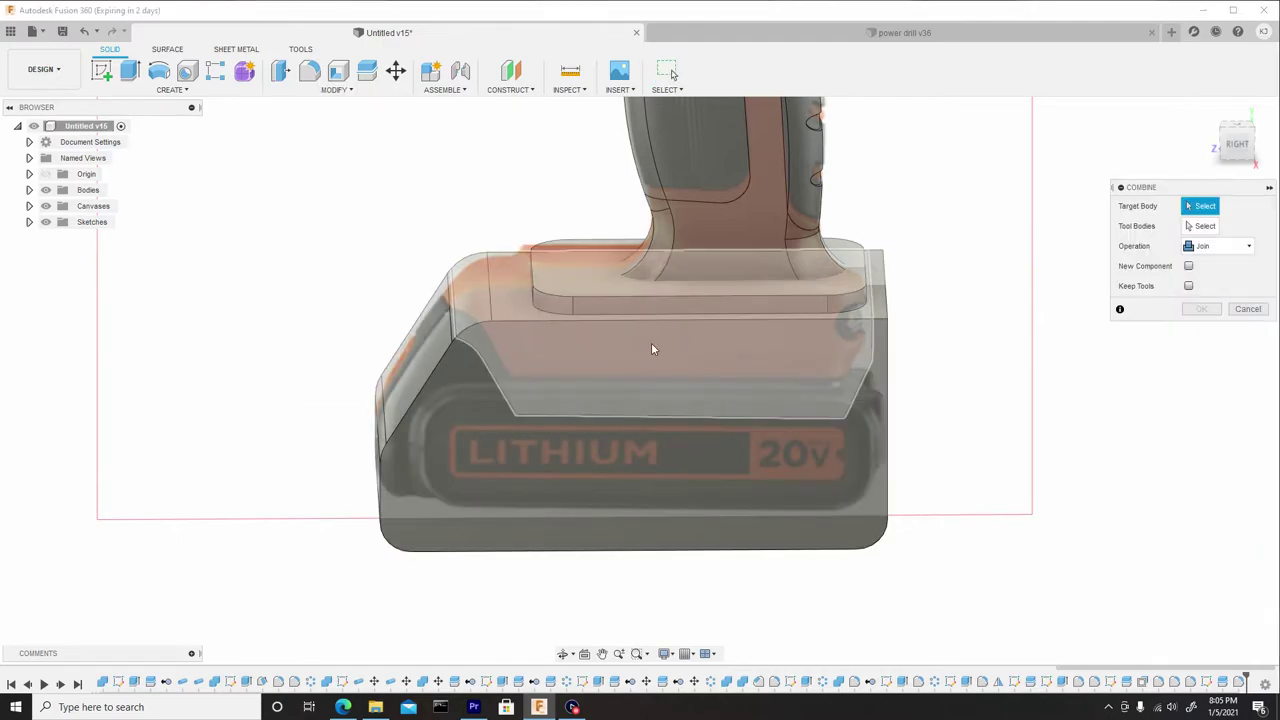
scroll(617, 335, "up", 3)
left_click(474, 335)
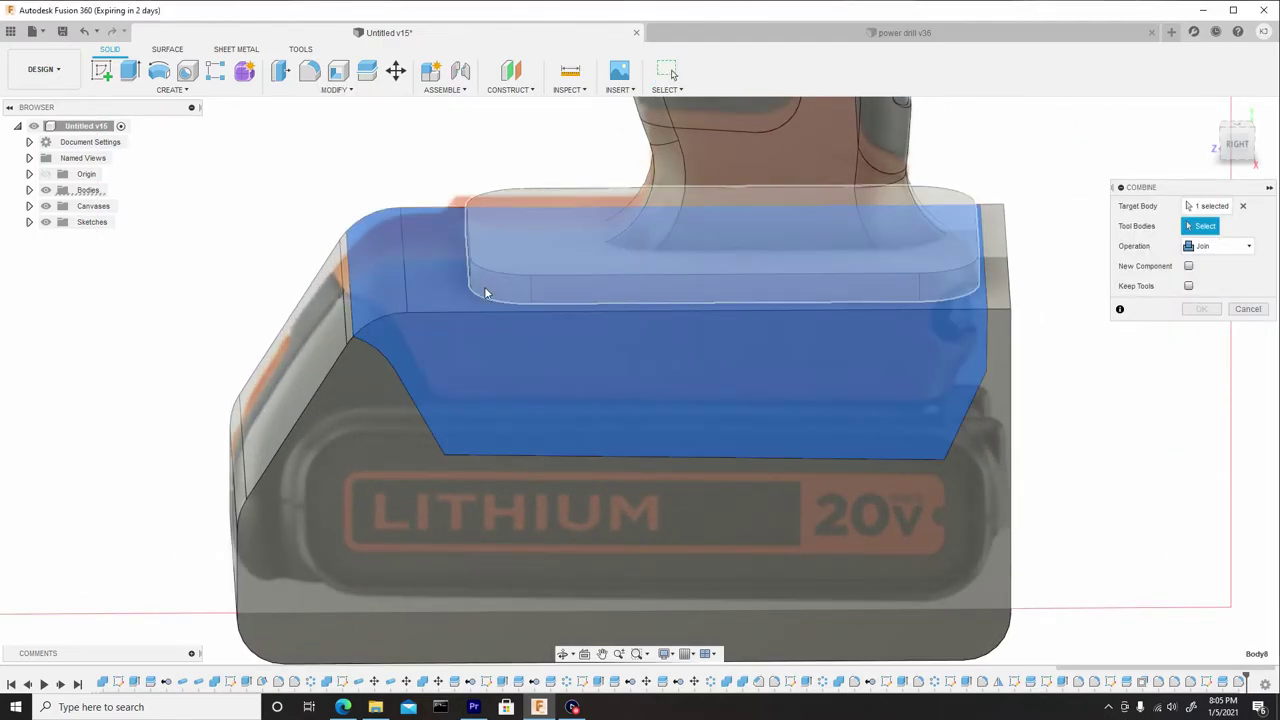
left_click(605, 272)
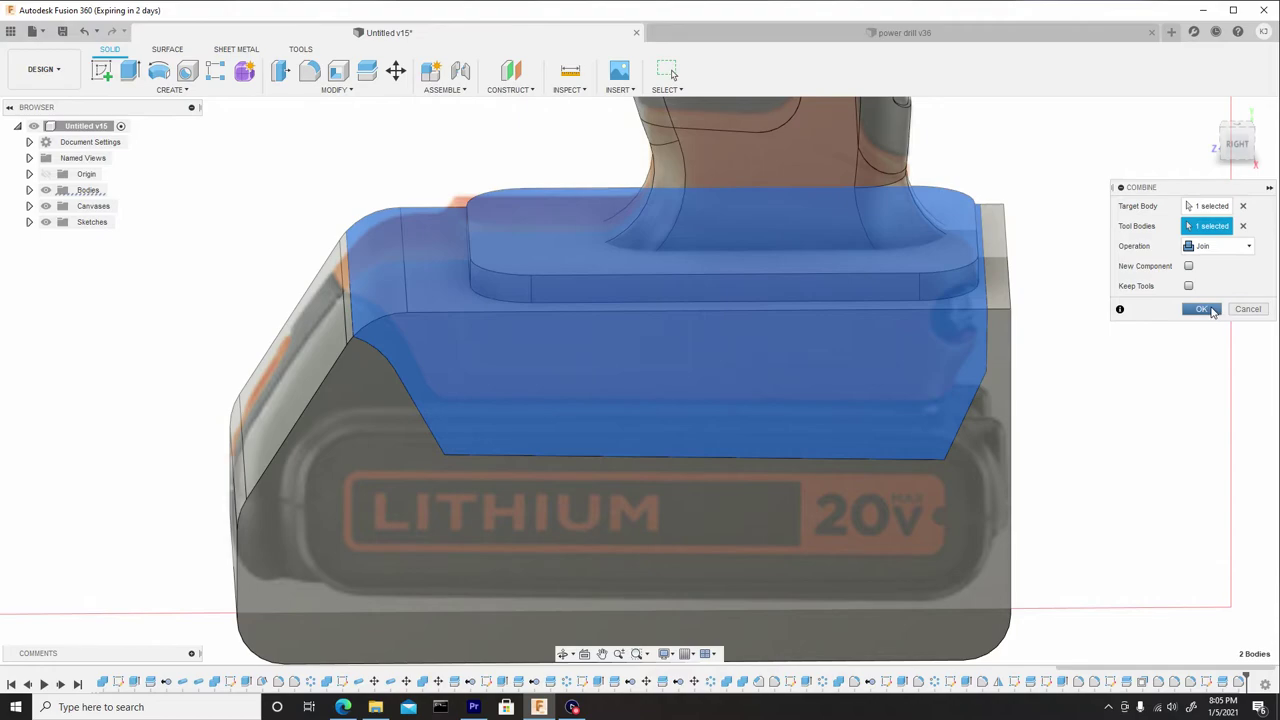
left_click(1202, 309)
scroll(752, 297, "down", 5)
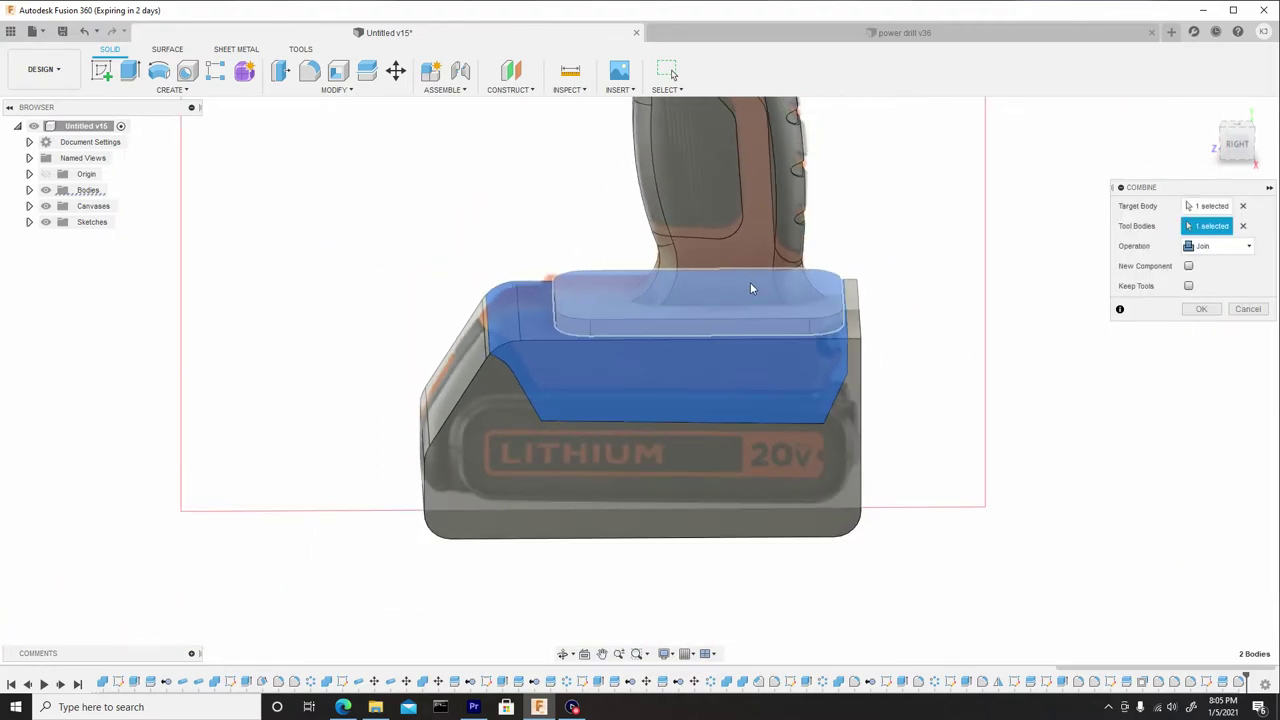
middle_click_drag(777, 297, 773, 276, "shift")
left_click(751, 273)
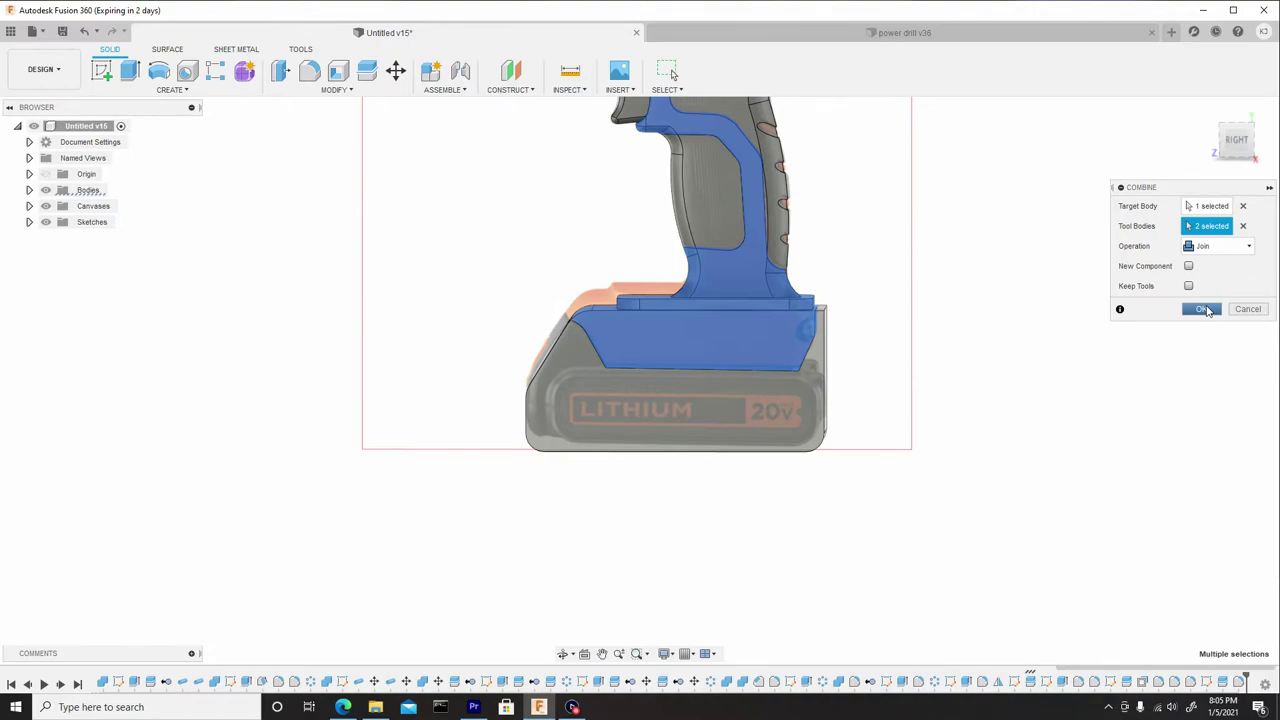
left_click(1202, 309)
Step: Fillet the edge loop where the handle meets the raised plate with a radius of about 0.2 mm
middle_click_drag(756, 277, 714, 285, "shift")
scroll(753, 317, "up", 5)
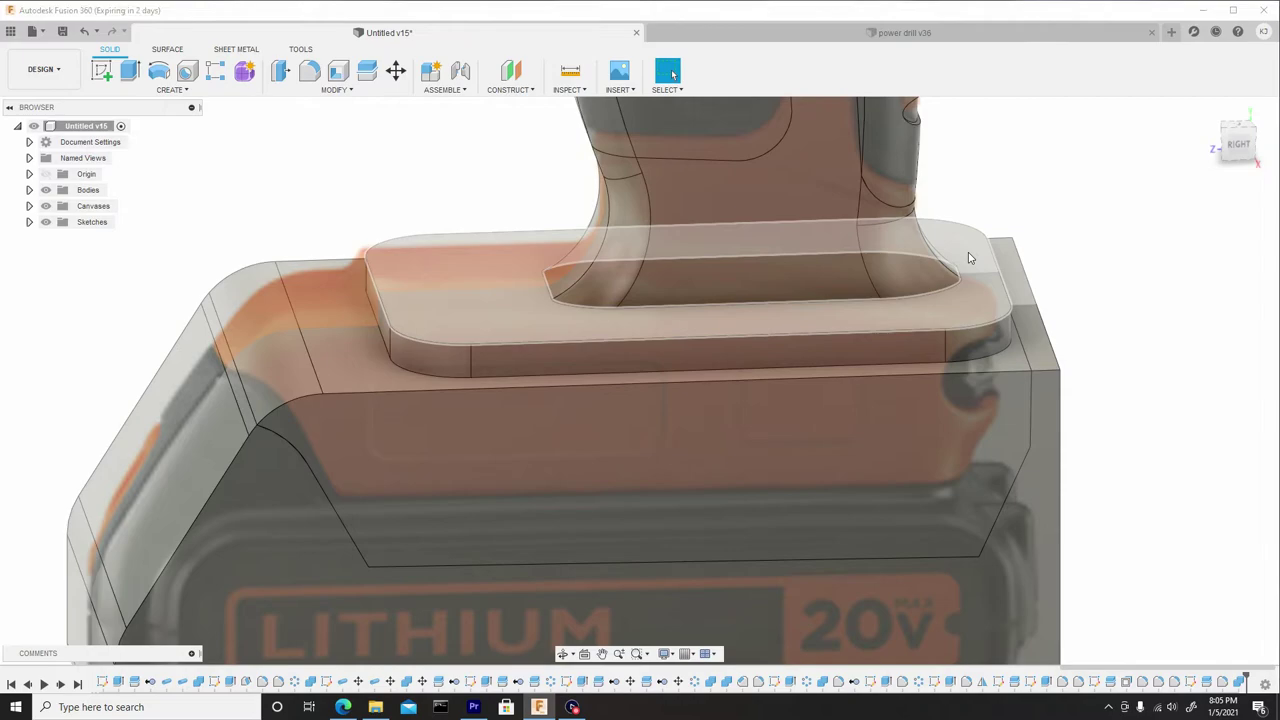
key("f")
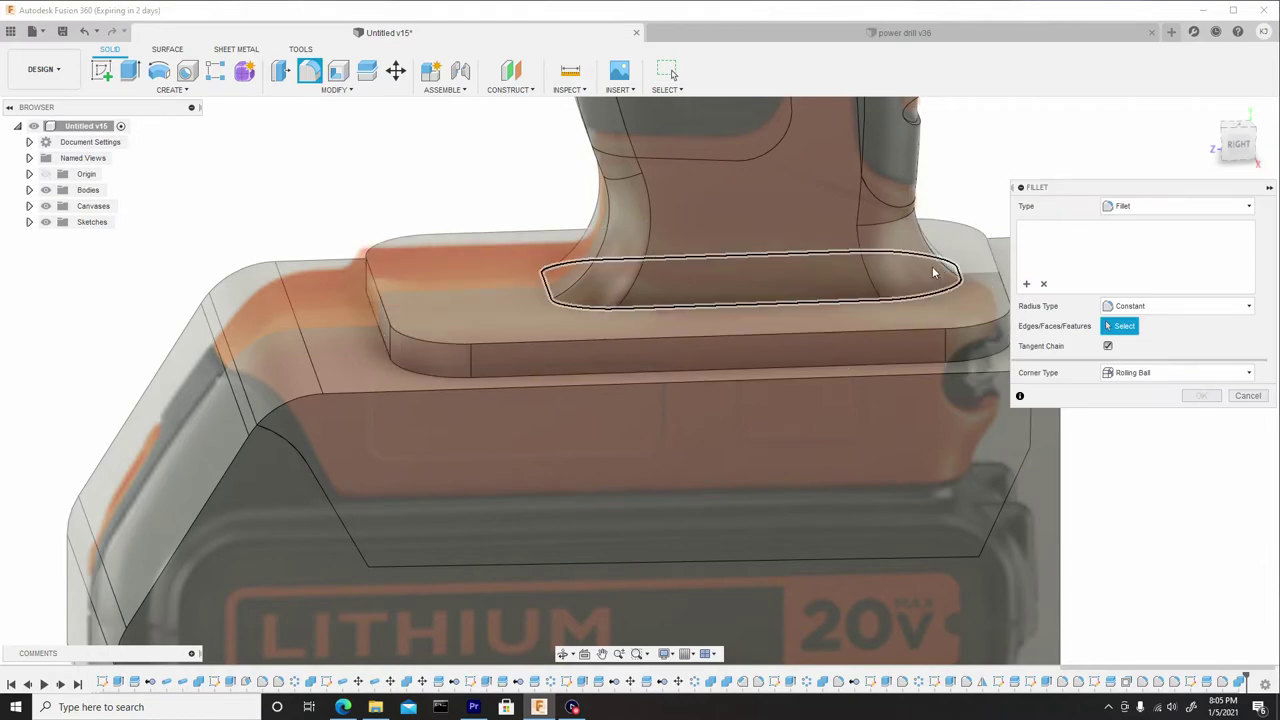
left_click(573, 310)
scroll(570, 300, "up", 3)
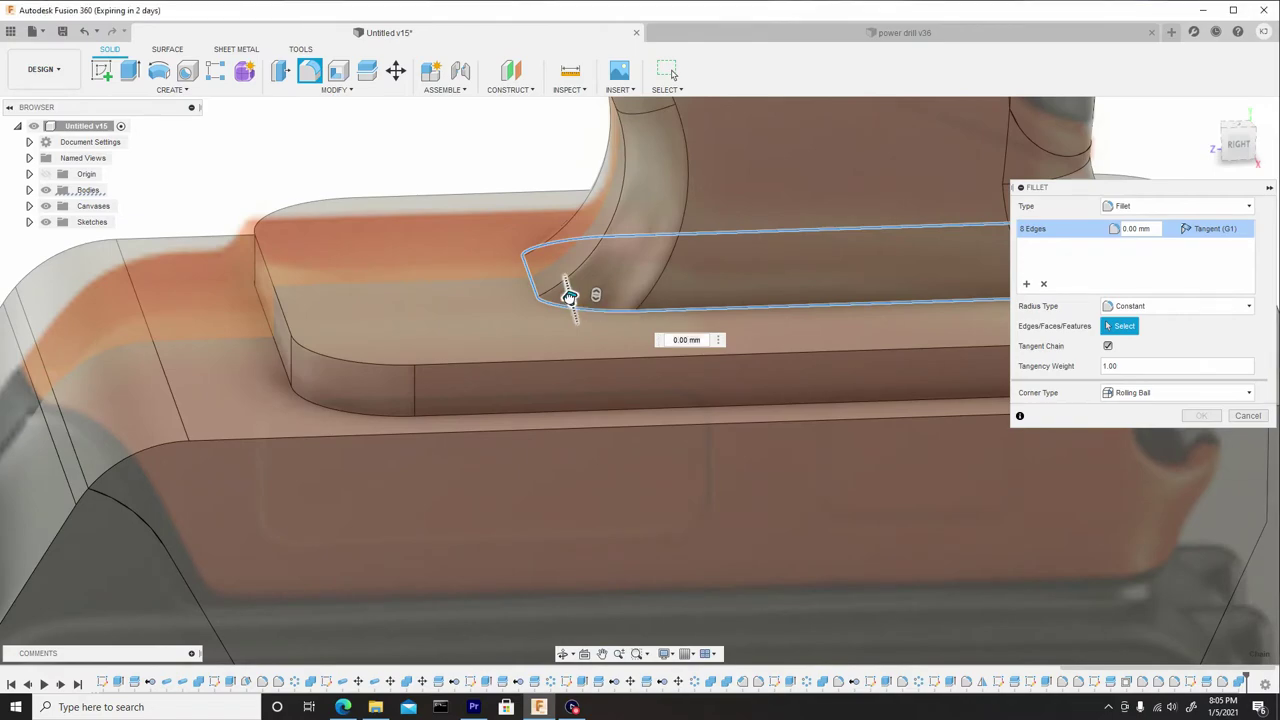
left_click_drag(569, 296, 568, 292)
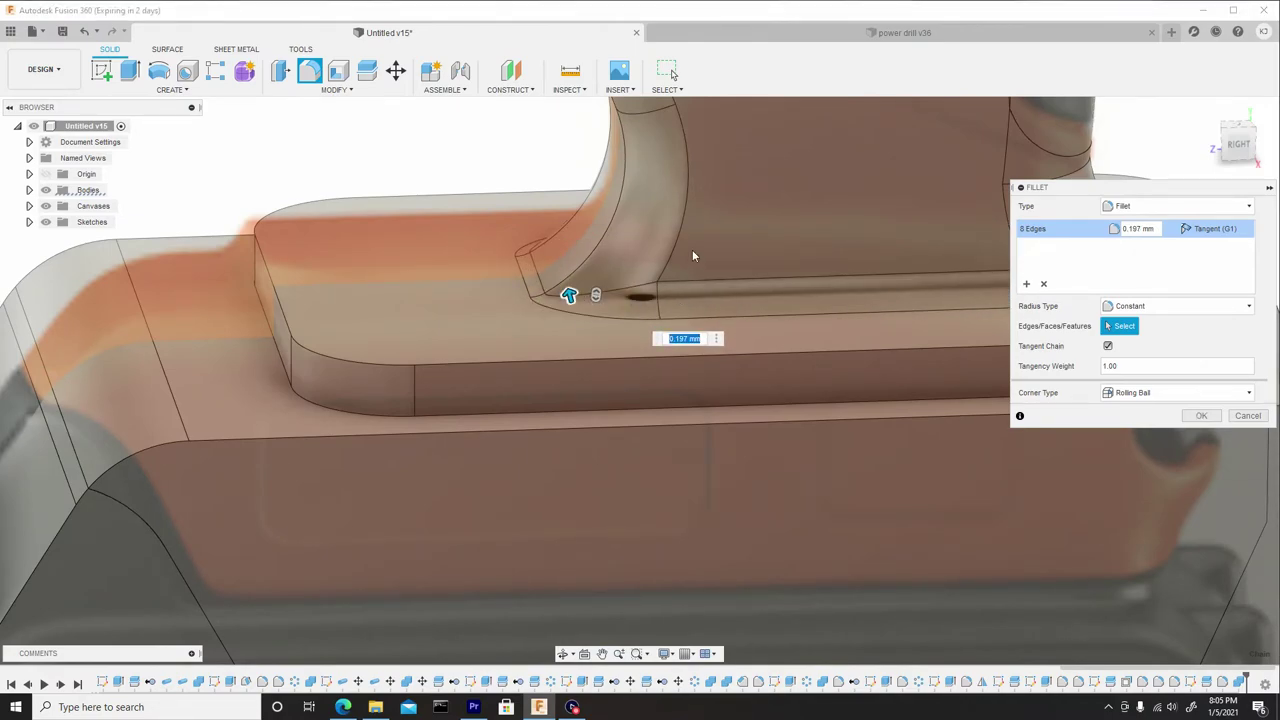
scroll(692, 256, "down", 5)
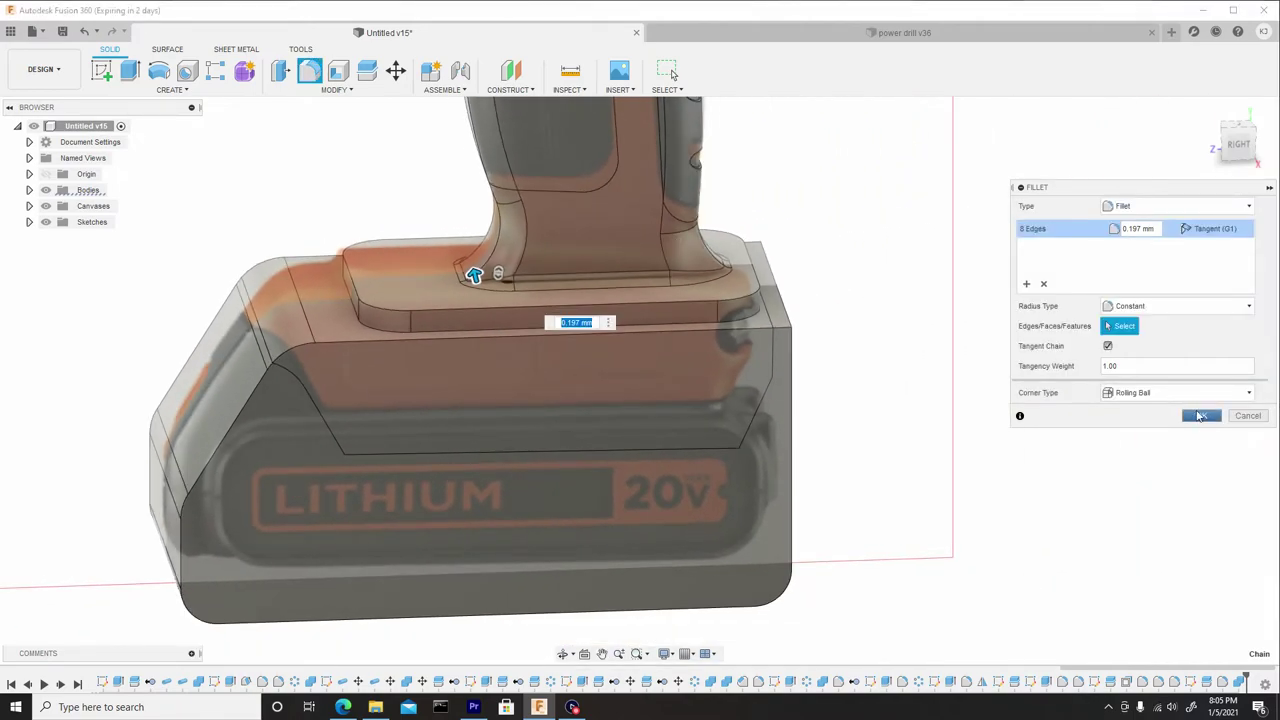
left_click(1200, 416)
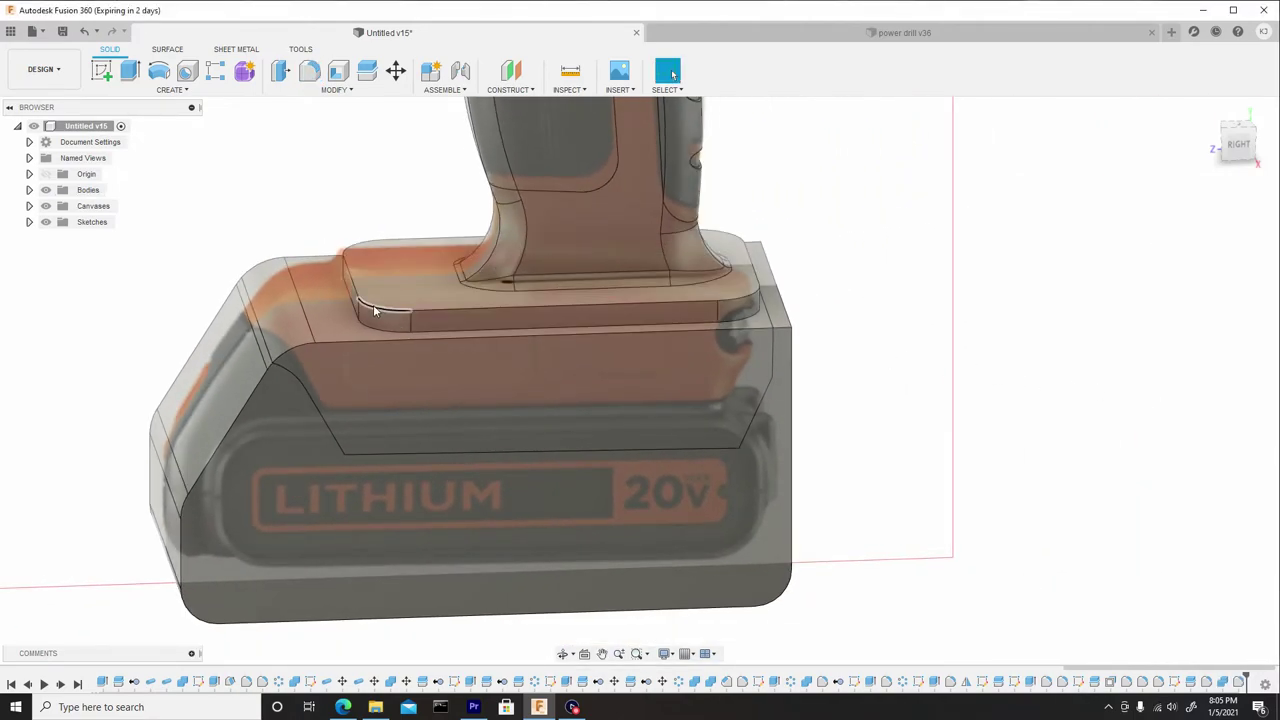
Step: Round the upper outer edge loop of the raised plate with a fillet of about 0.35 mm
key("f")
left_click(556, 306)
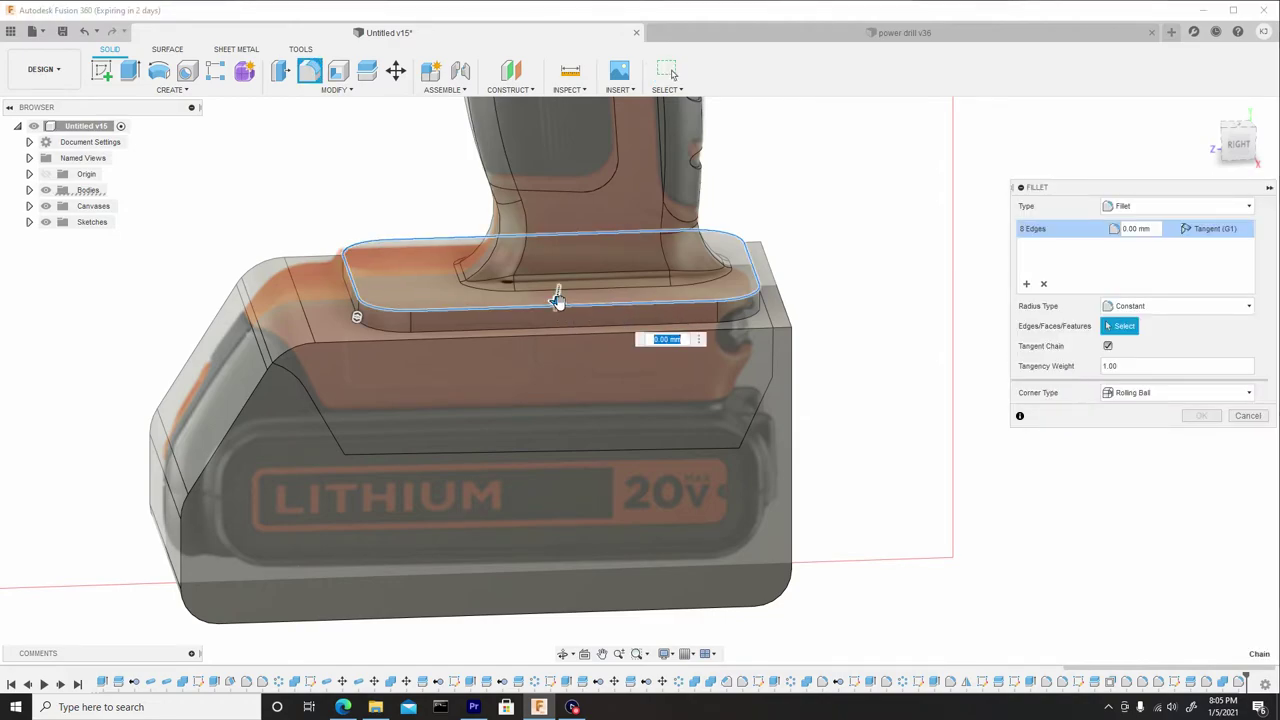
scroll(557, 300, "up", 4)
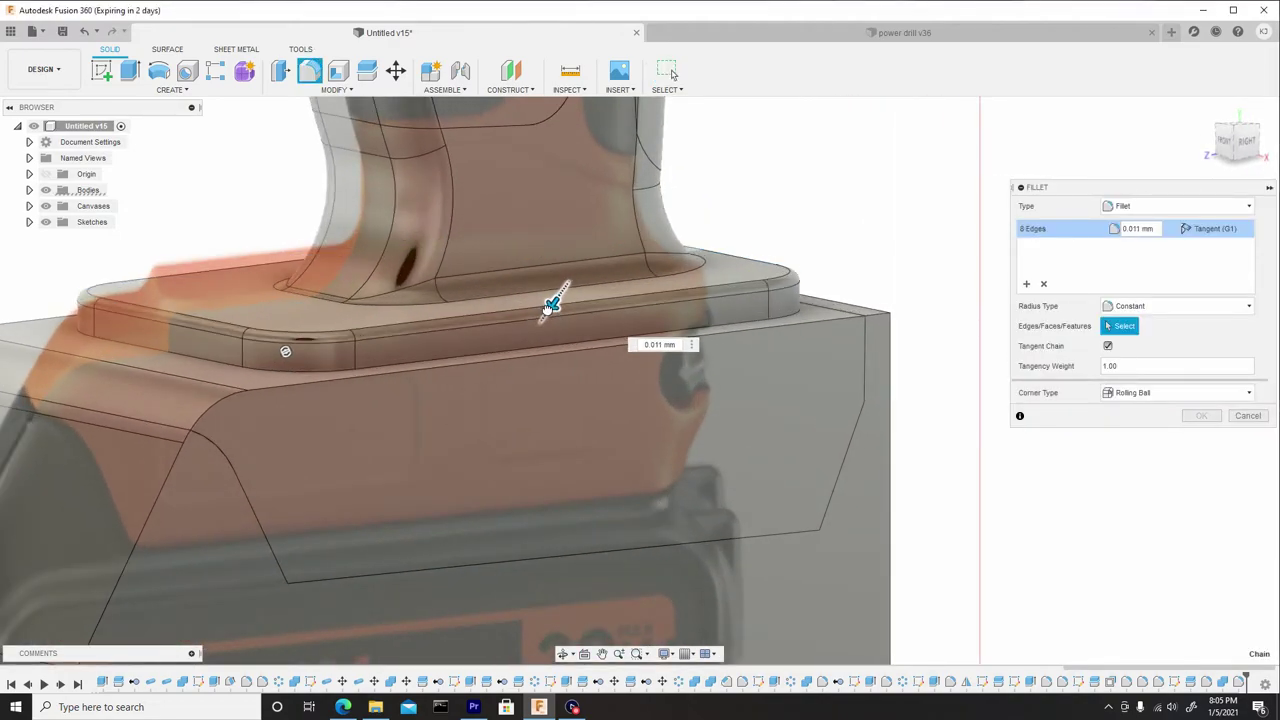
left_click_drag(551, 305, 547, 311)
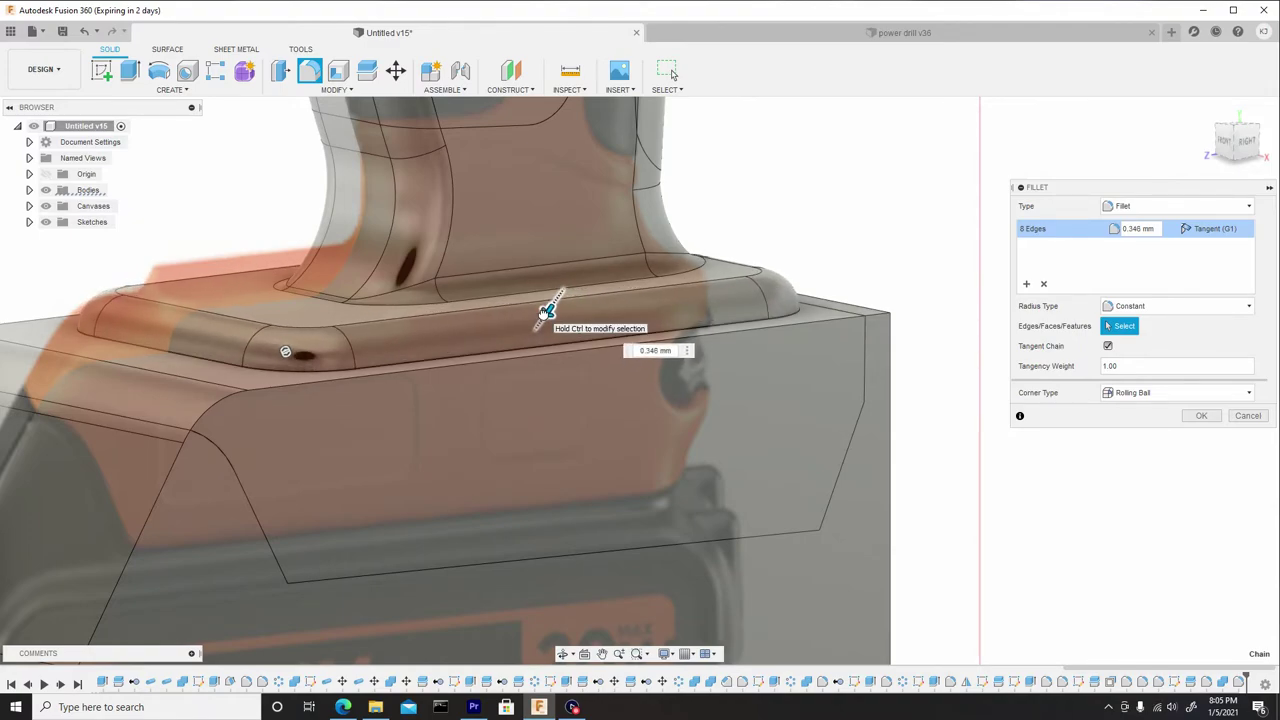
key("Return")
Step: Fillet the lower edge loop where the raised plate meets the battery block with a radius of about 0.06 mm
scroll(957, 330, "down", 3)
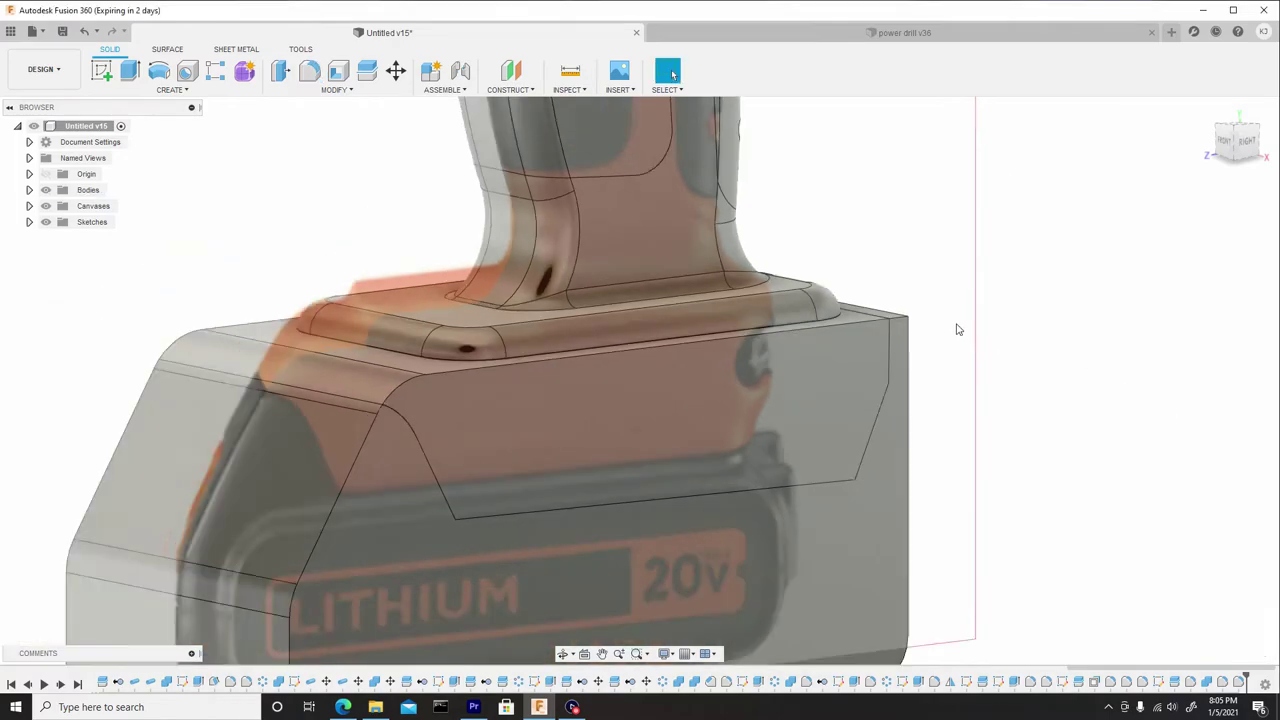
scroll(957, 330, "down", 2)
key("f")
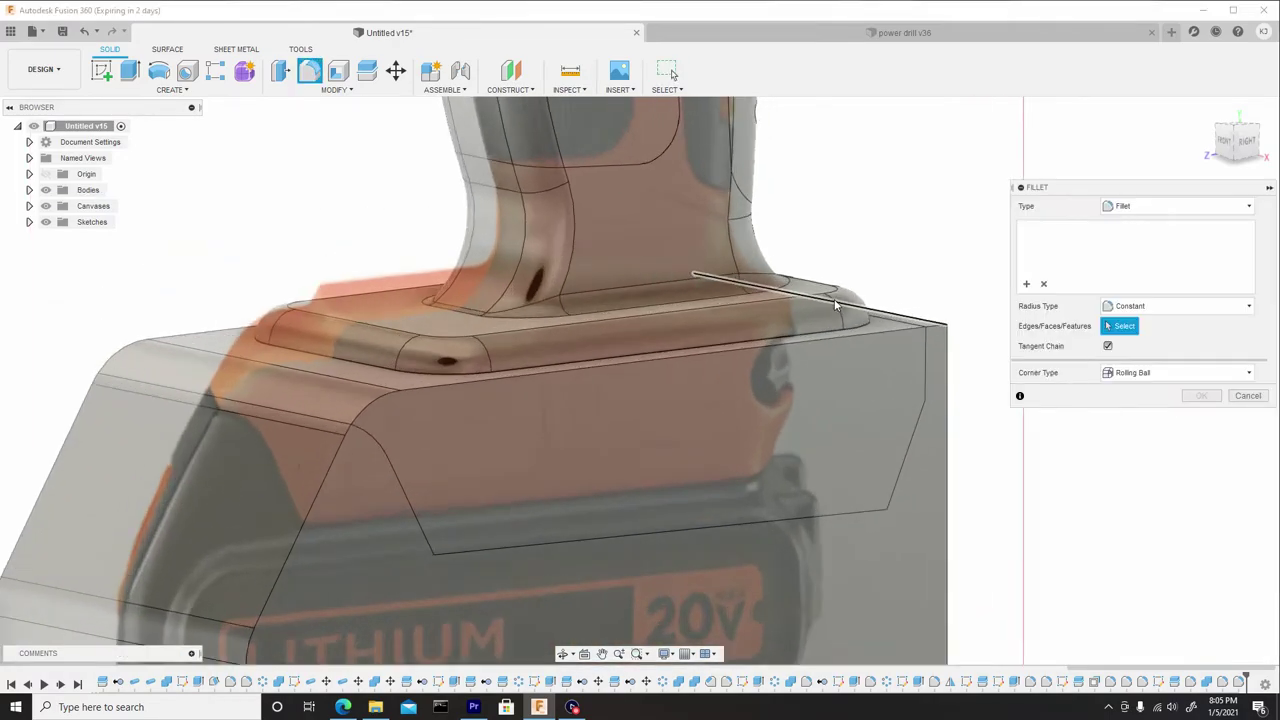
scroll(751, 351, "up", 5)
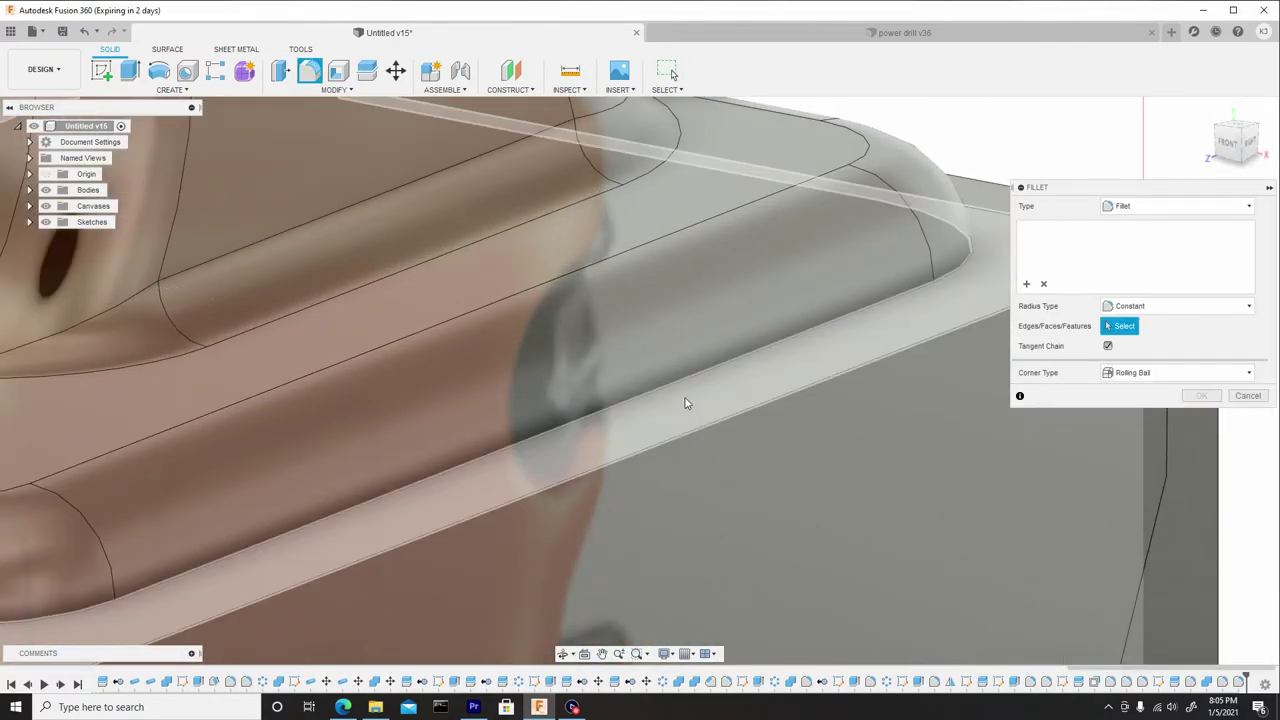
middle_click_drag(686, 403, 922, 284)
left_click(486, 442)
scroll(489, 430, "down", 3)
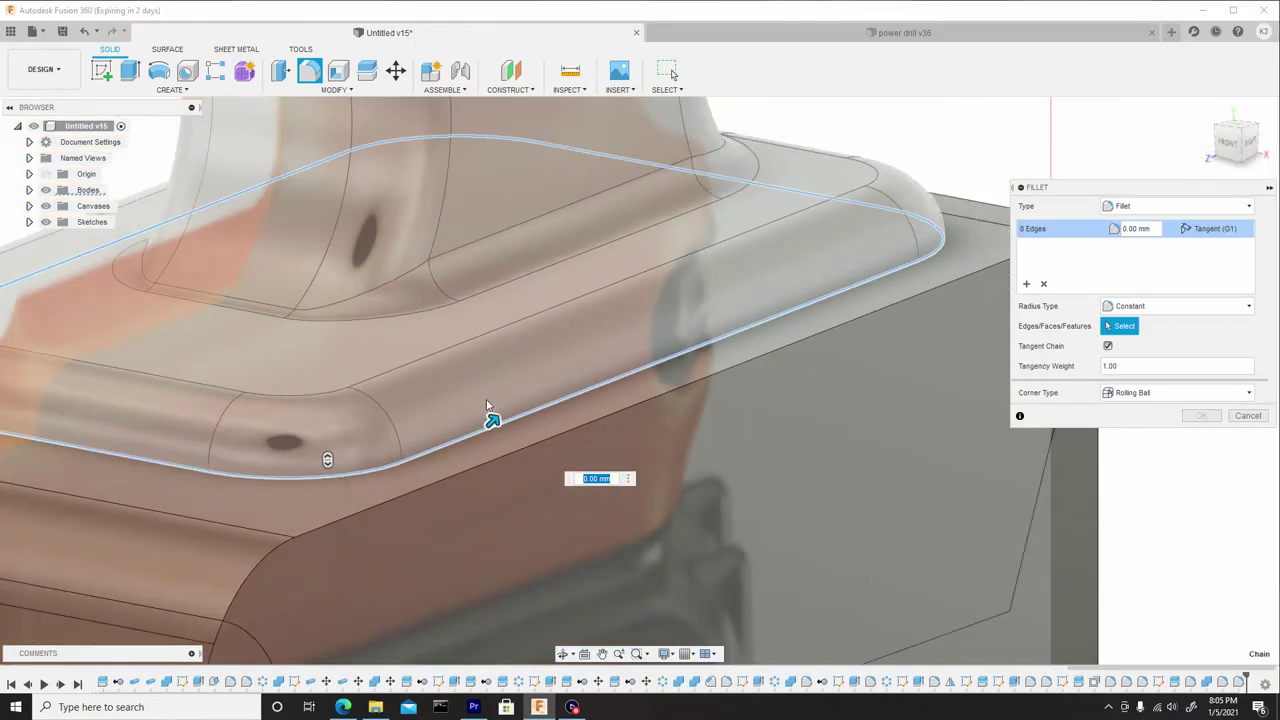
left_click_drag(491, 417, 495, 420)
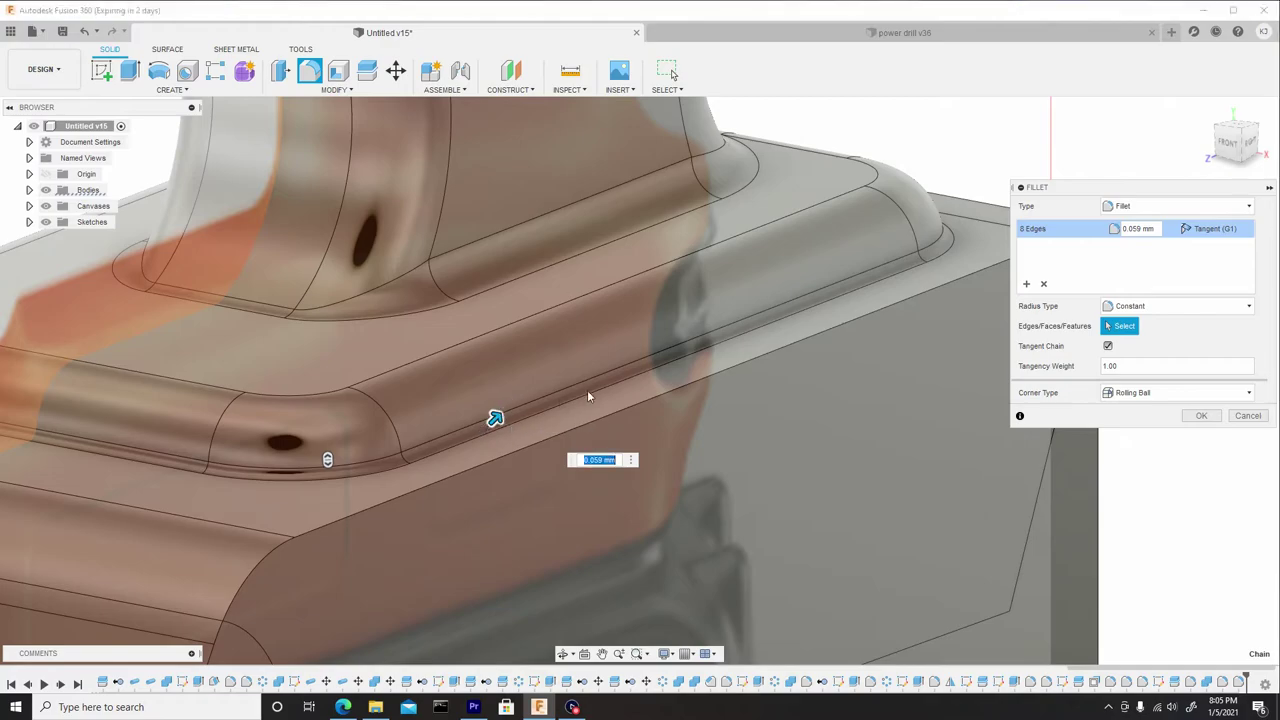
scroll(595, 331, "down", 3)
scroll(595, 331, "down", 3)
middle_click_drag(633, 340, 598, 338, "shift")
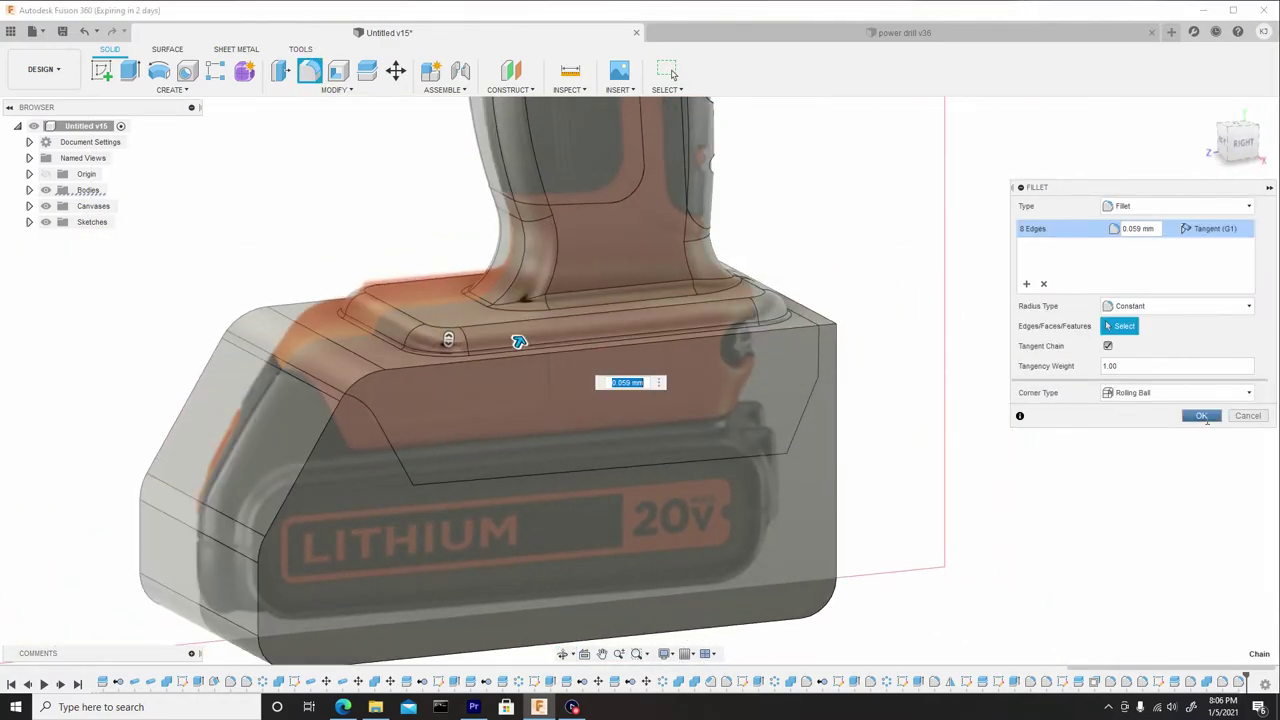
left_click(1204, 417)
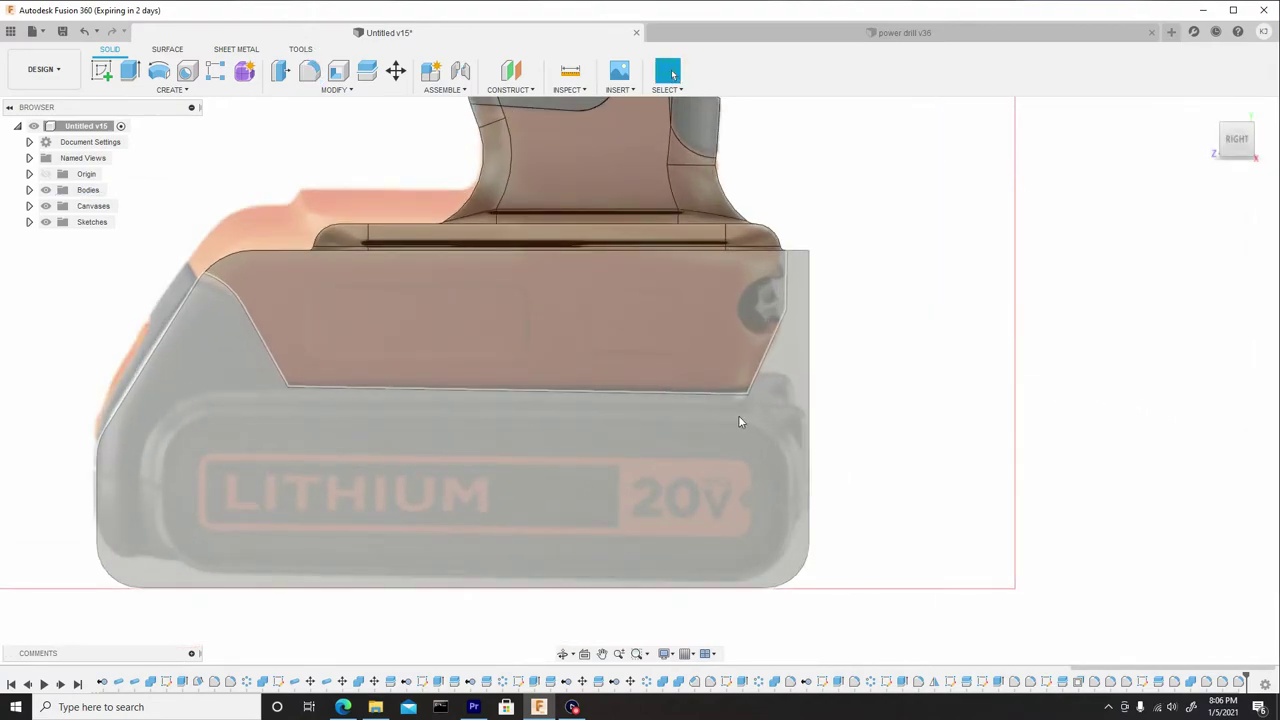
Step: Hide the lower battery pack body, Body130, to expose the underside of the upper section
middle_click_drag(738, 422, 710, 425, "shift")
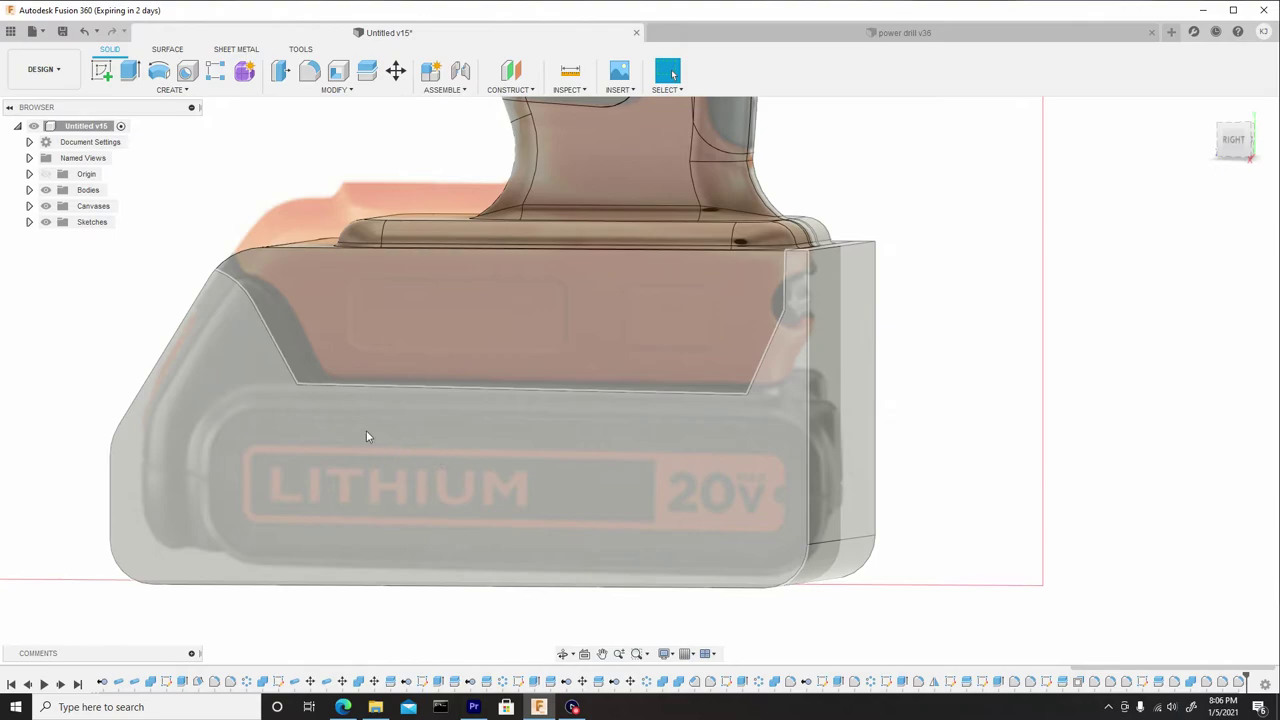
left_click(30, 190)
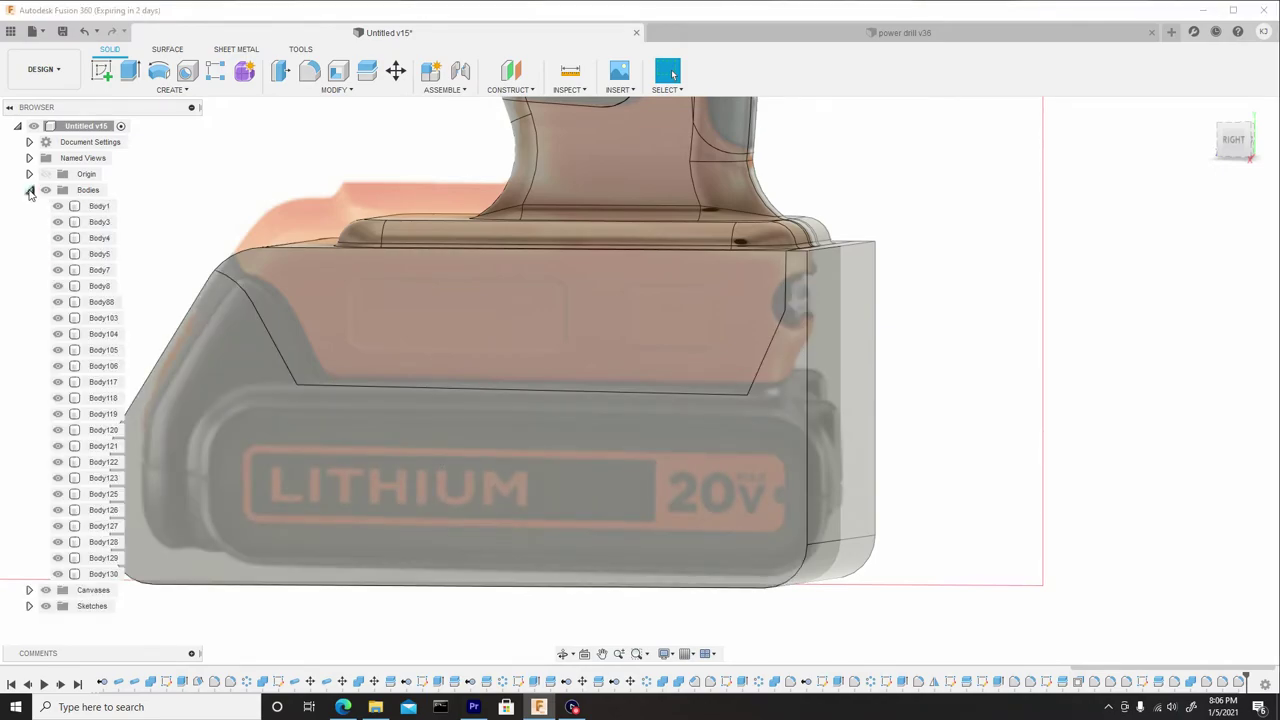
left_click(57, 574)
middle_click_drag(434, 420, 483, 429, "shift")
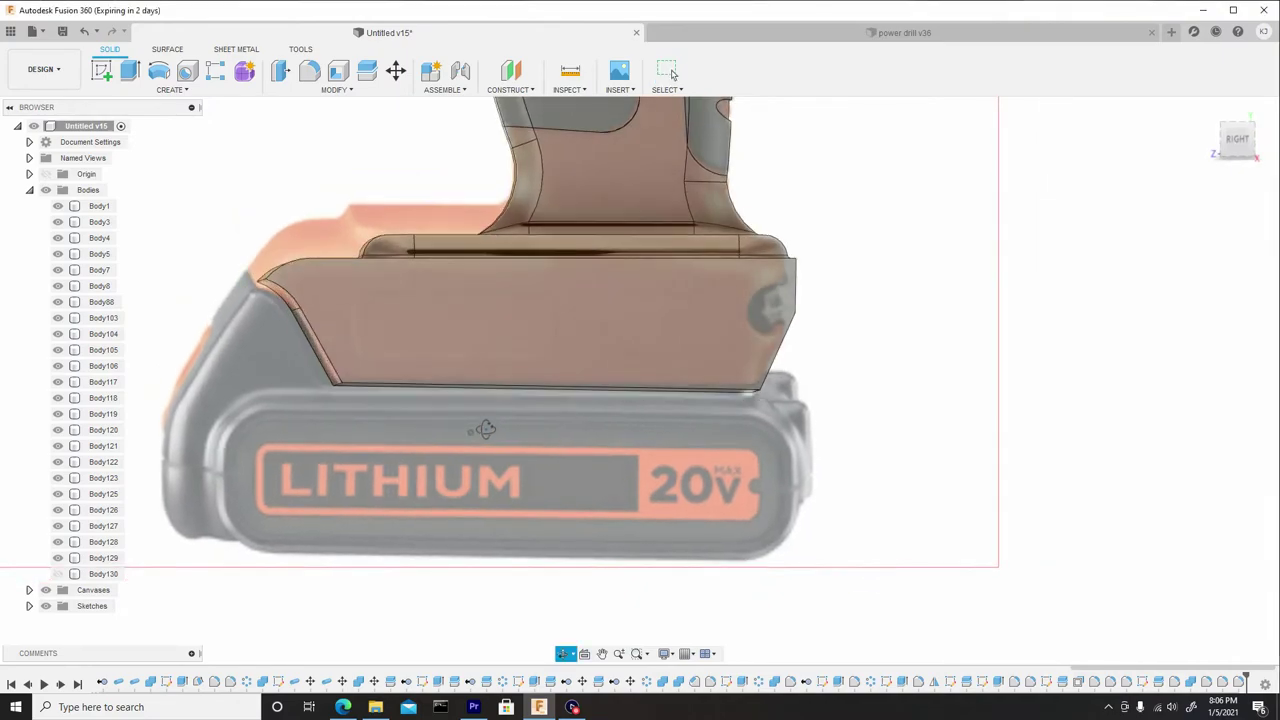
Step: Examine the block above the battery pack against the reference image, from the side and around its handle-side end
left_click(1238, 145)
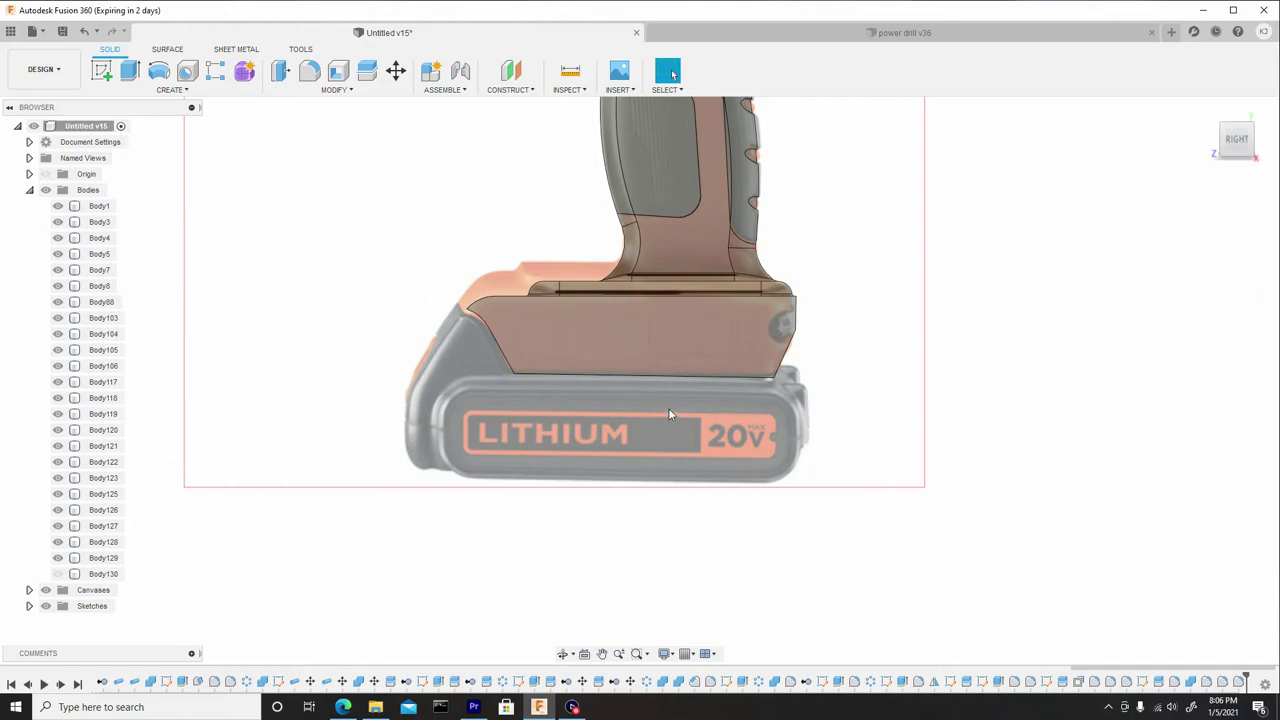
left_click(681, 384)
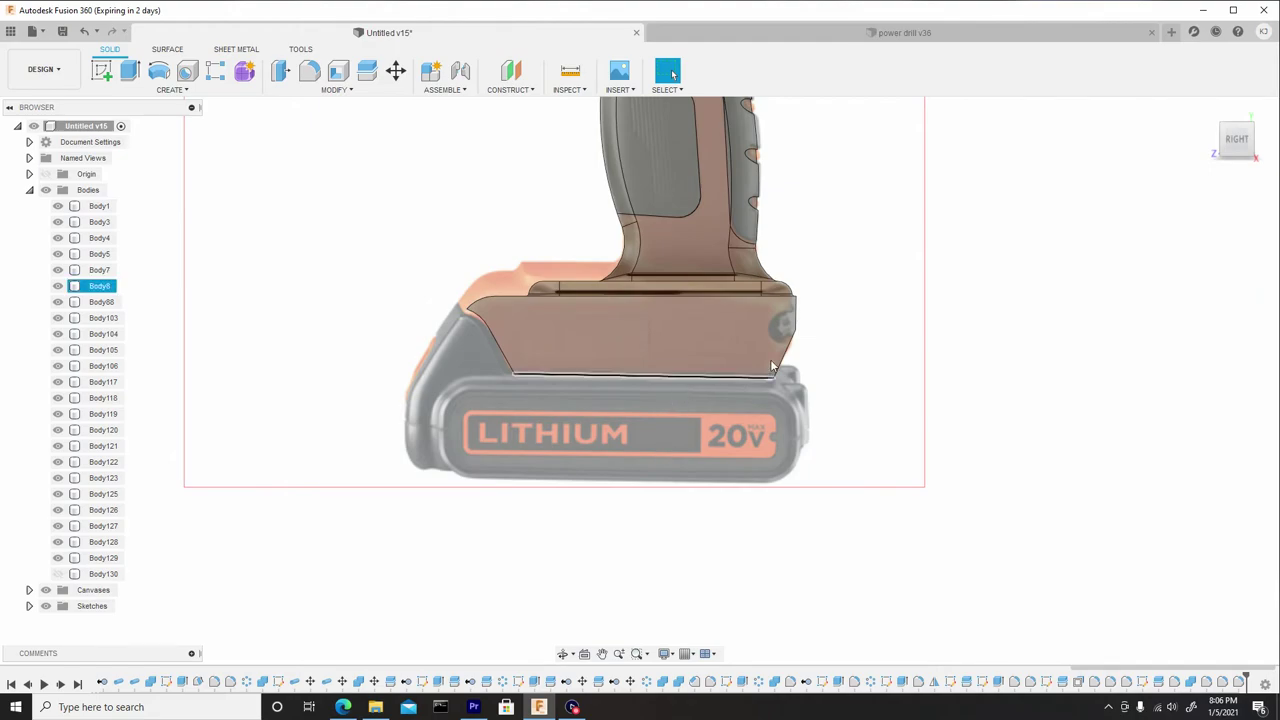
scroll(800, 320, "up", 4)
scroll(800, 302, "up", 3)
middle_click_drag(792, 326, 786, 335, "shift")
scroll(781, 352, "down", 4)
scroll(780, 352, "down", 3)
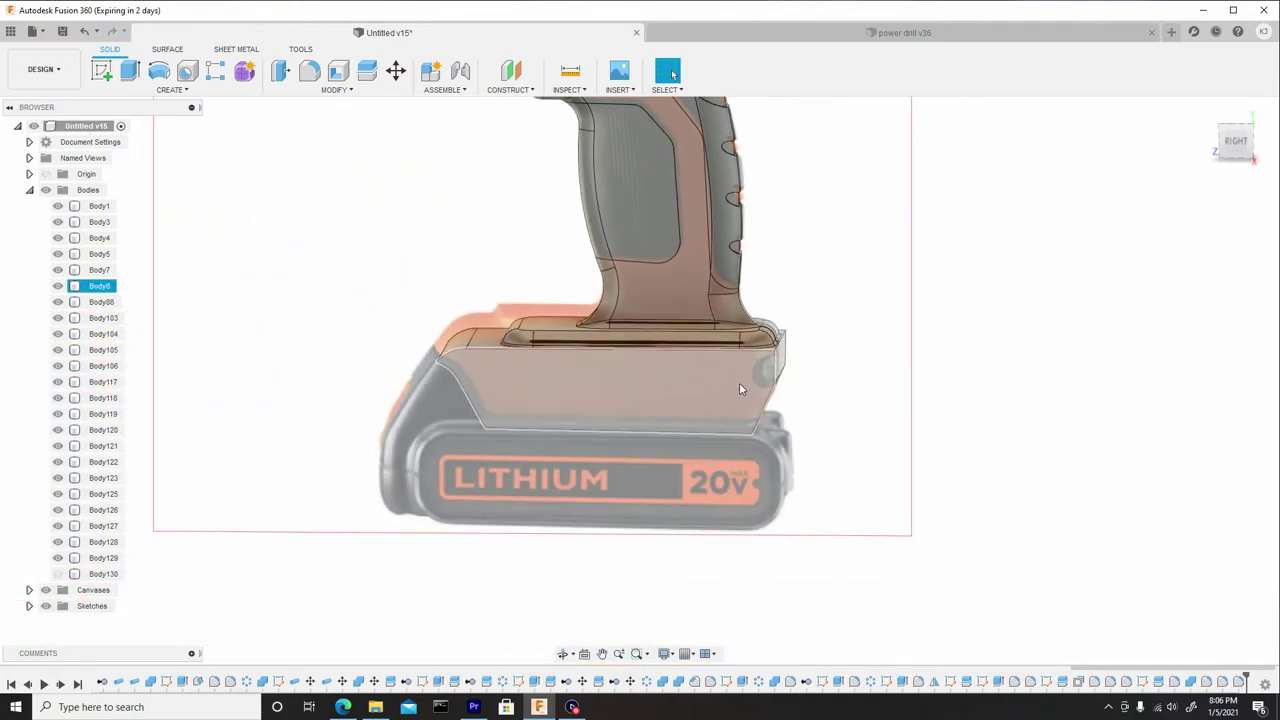
scroll(737, 375, "down", 1)
left_click(845, 378)
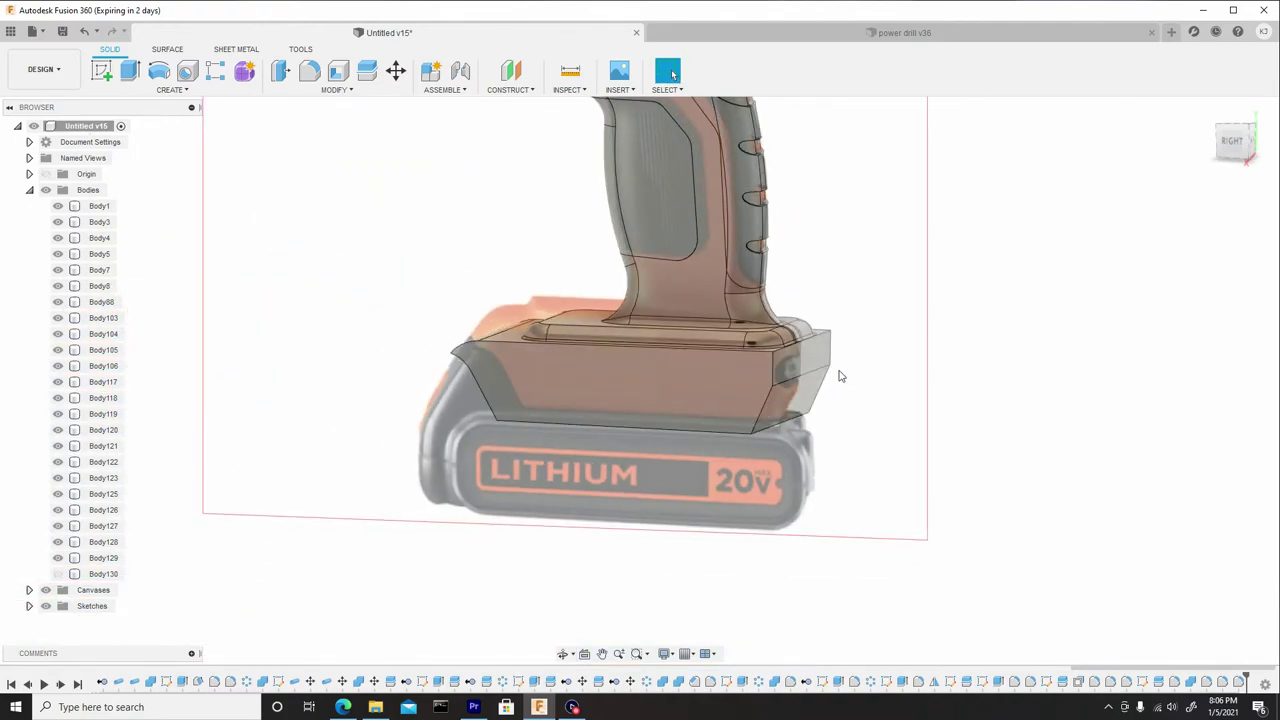
Step: Fillet the two vertical and two slanted edges at the block's handle-side end with a radius of about 0.44 mm
key("f")
middle_click_drag(840, 376, 797, 376, "shift")
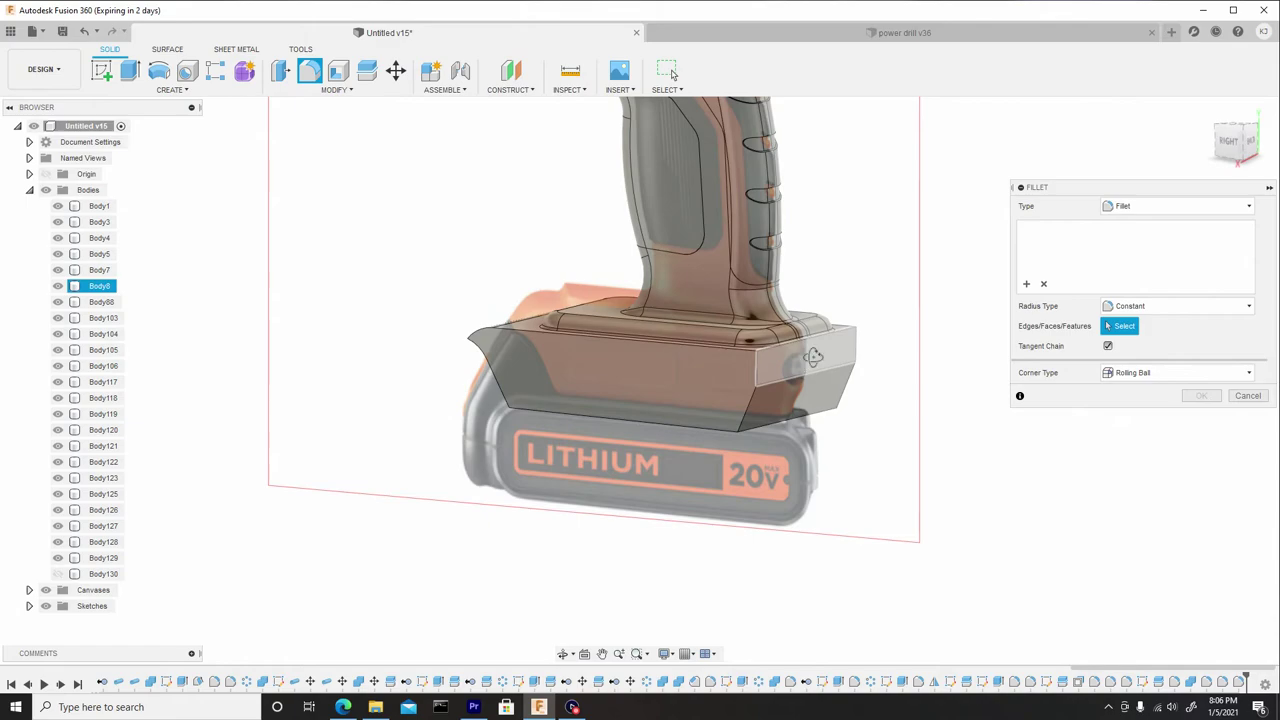
scroll(805, 360, "up", 5)
left_click(781, 363)
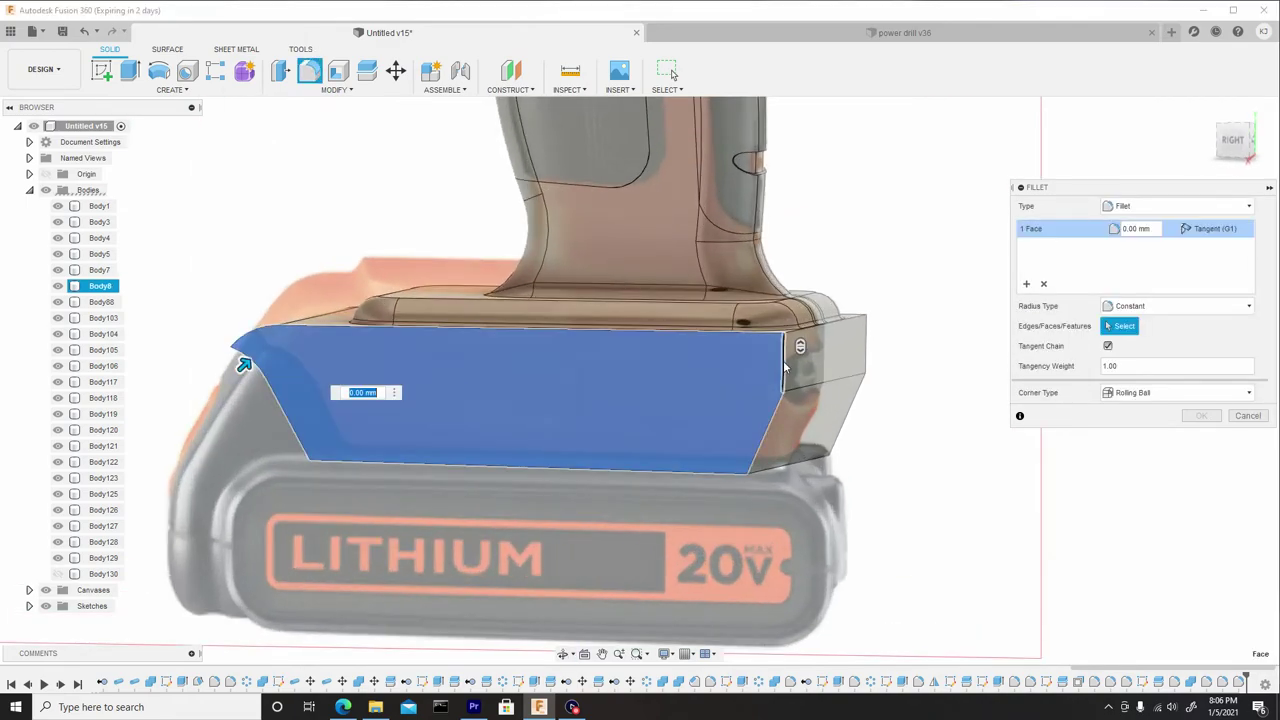
left_click(784, 366)
left_click(787, 362)
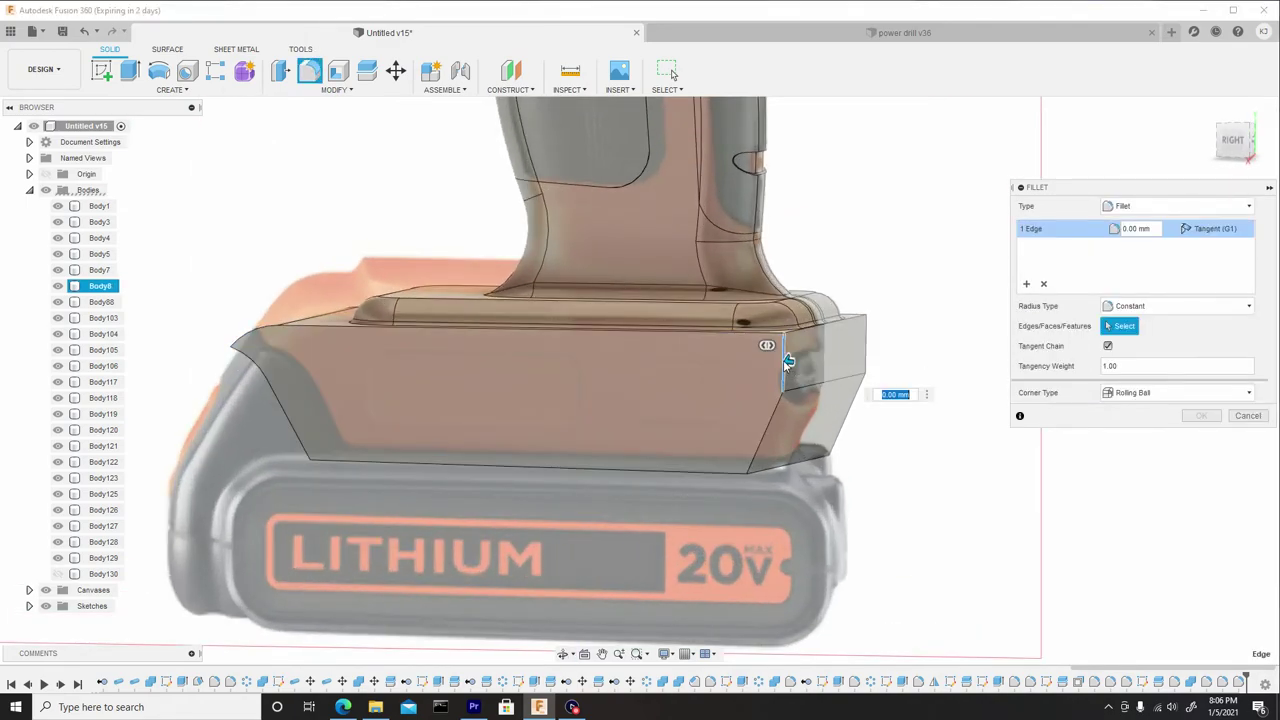
left_click(866, 352)
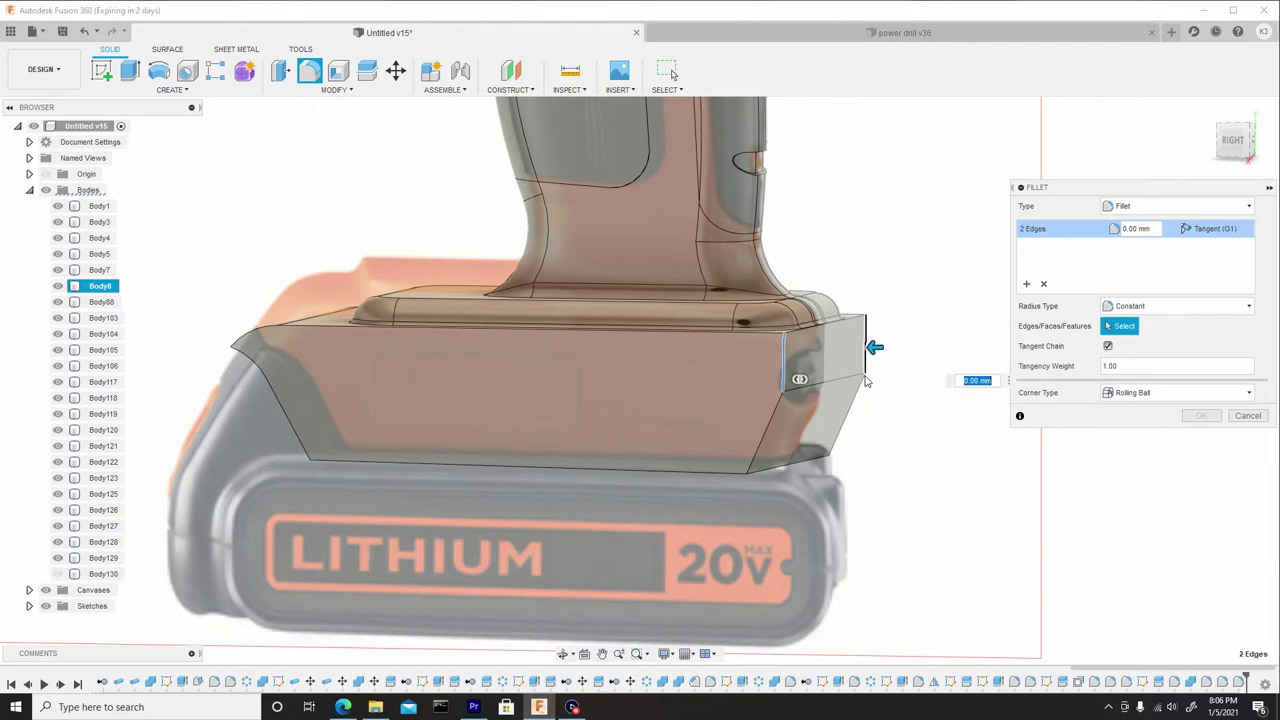
left_click(853, 407)
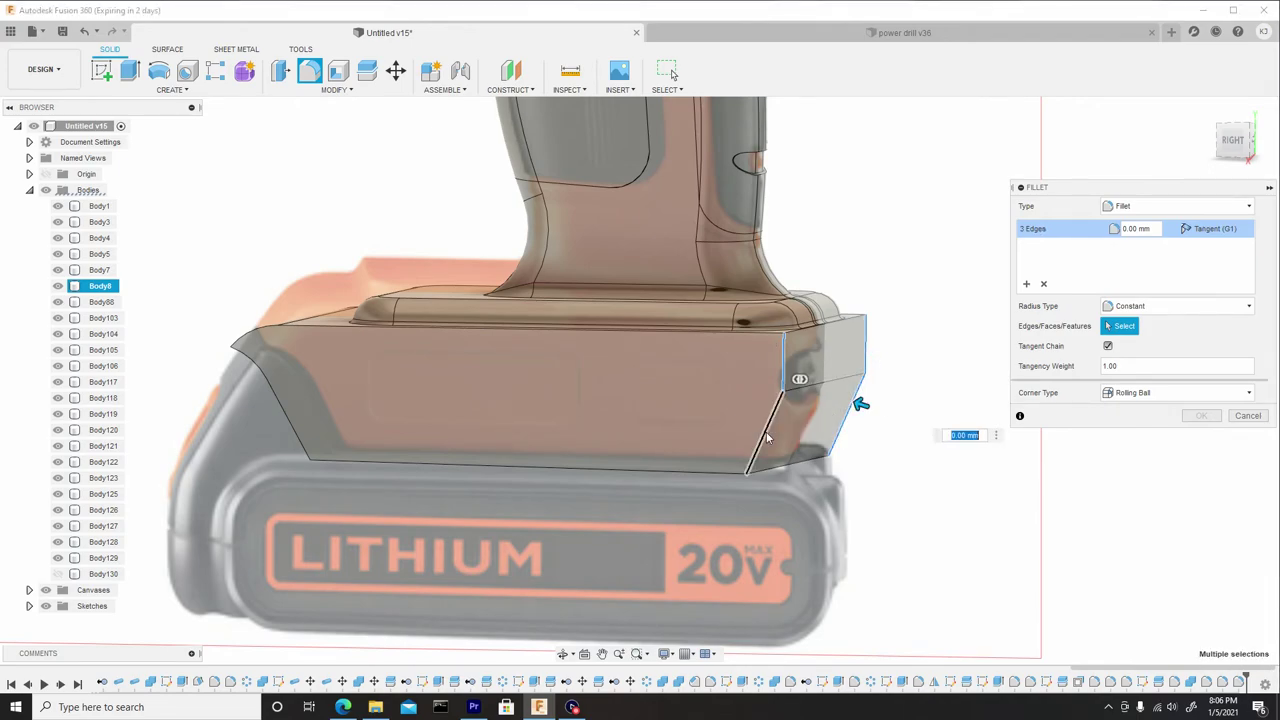
left_click(767, 437)
middle_click_drag(770, 432, 808, 414, "shift")
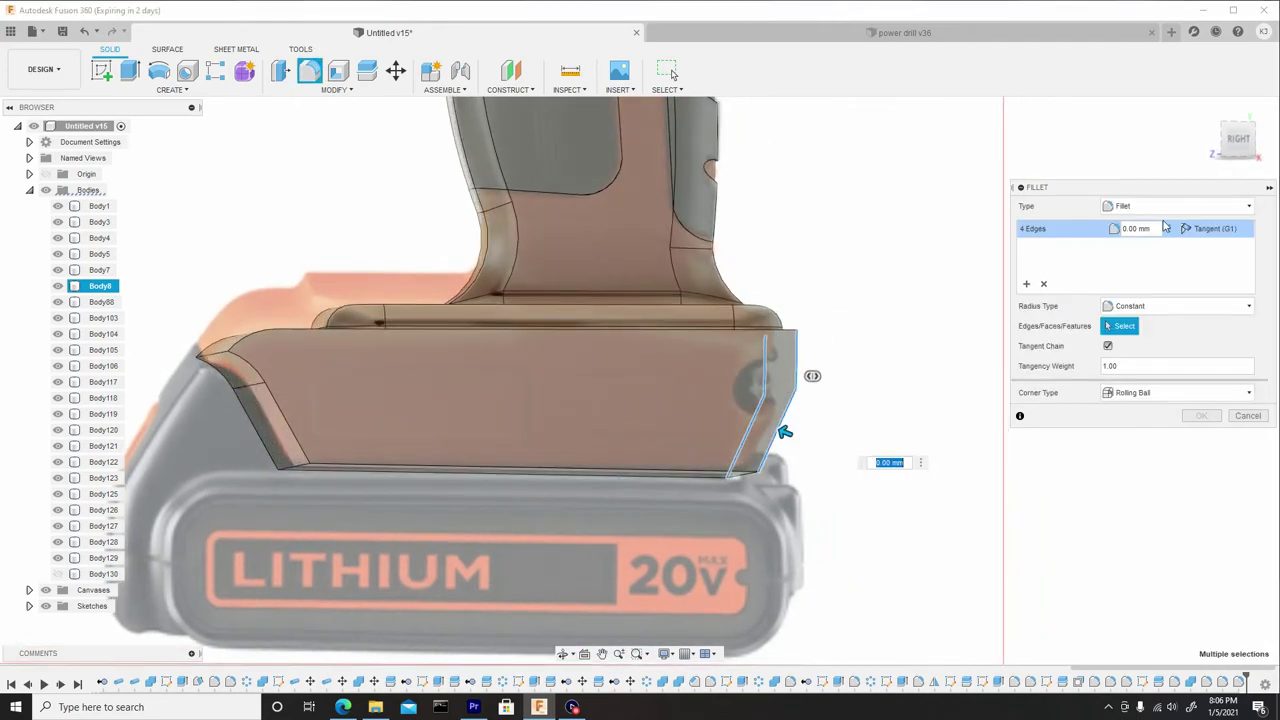
left_click(1247, 147)
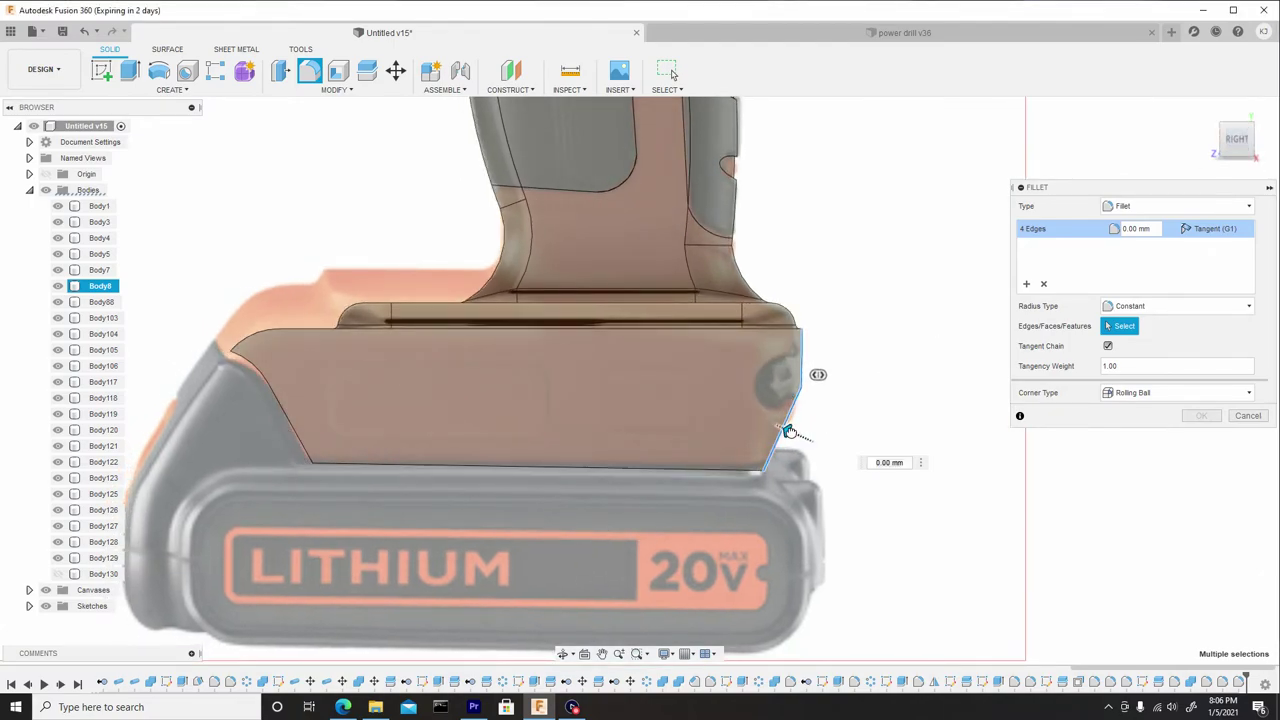
left_click_drag(789, 431, 783, 428)
middle_click_drag(783, 428, 797, 400, "shift")
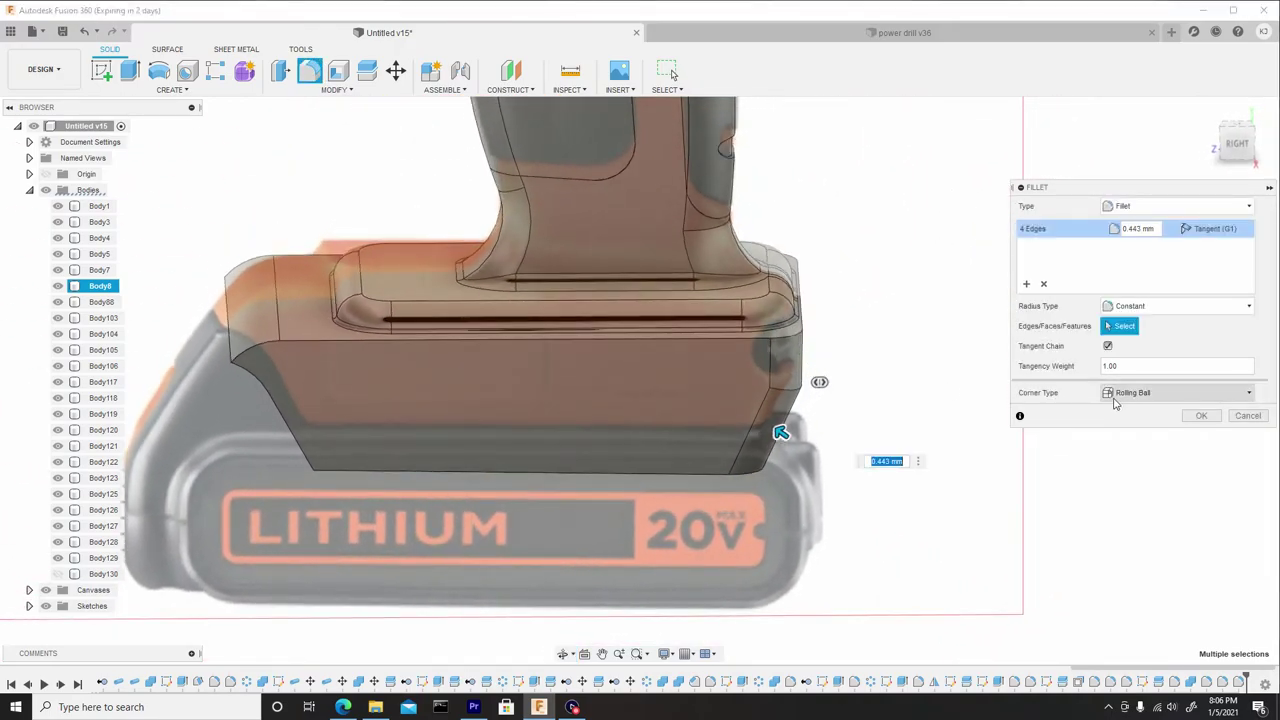
left_click(1201, 415)
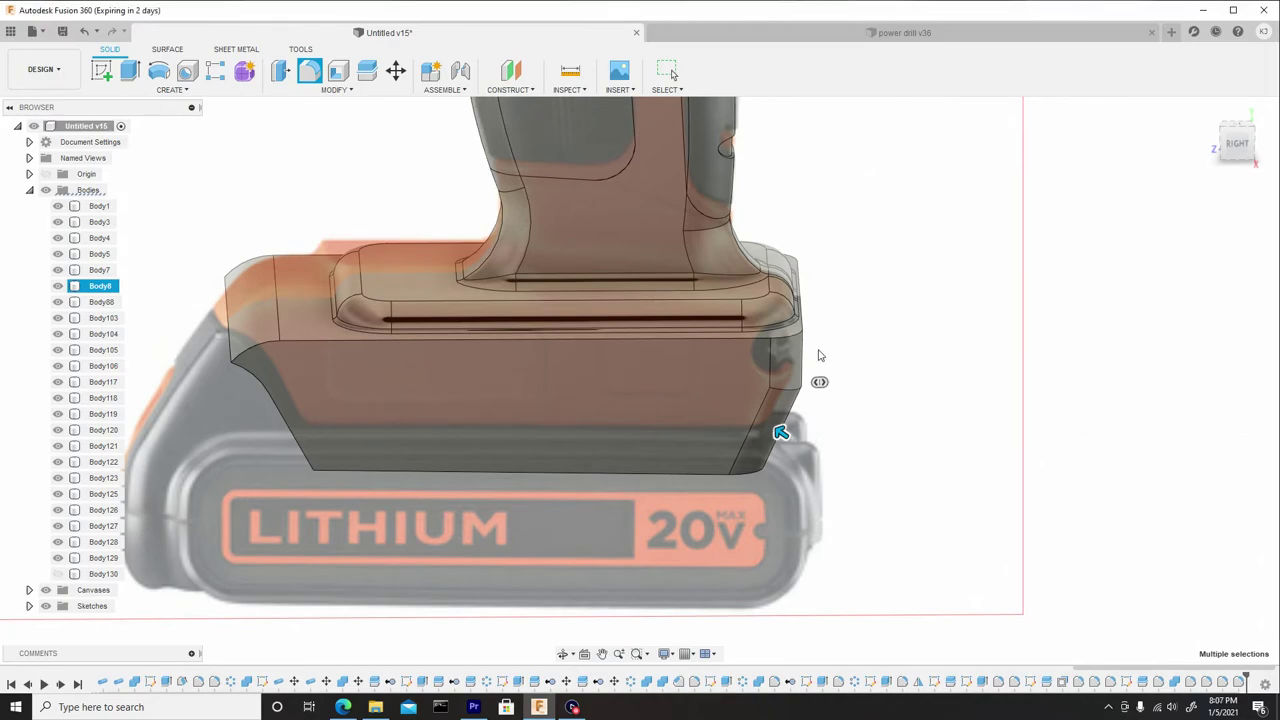
Step: Create a sketch on the block's large flat side face above the battery pack
scroll(815, 355, "down", 3)
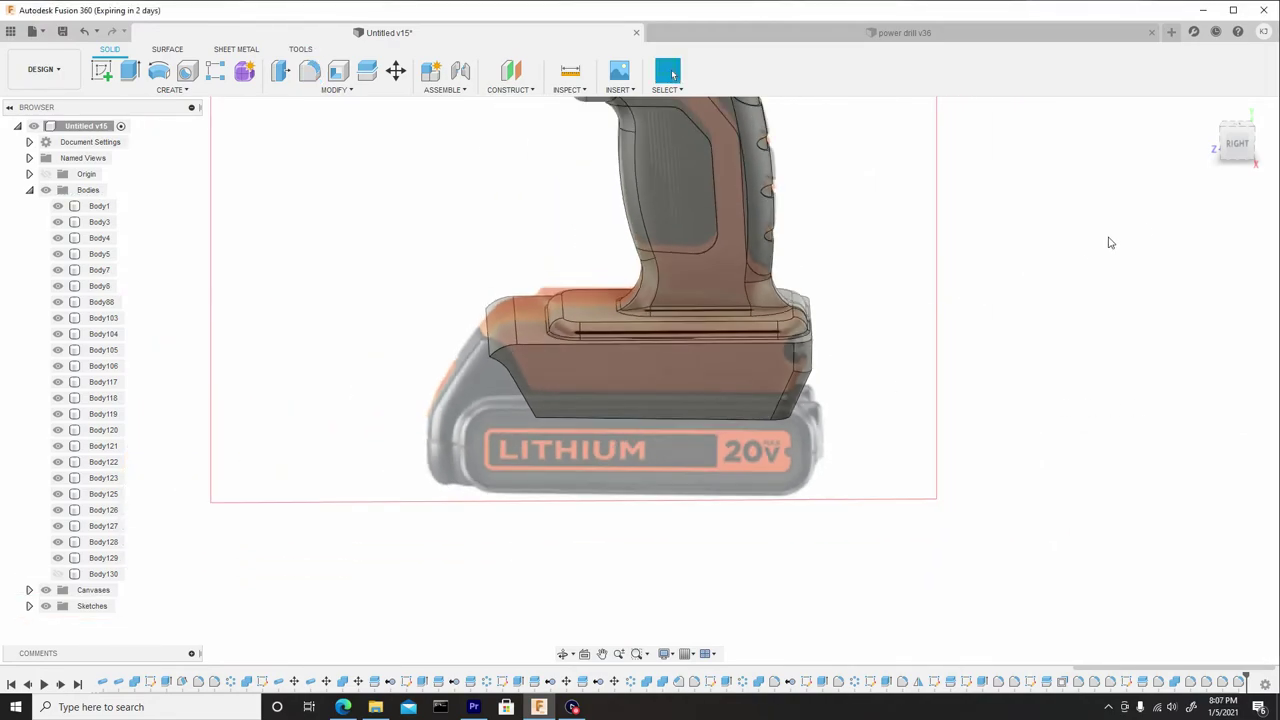
left_click(746, 337)
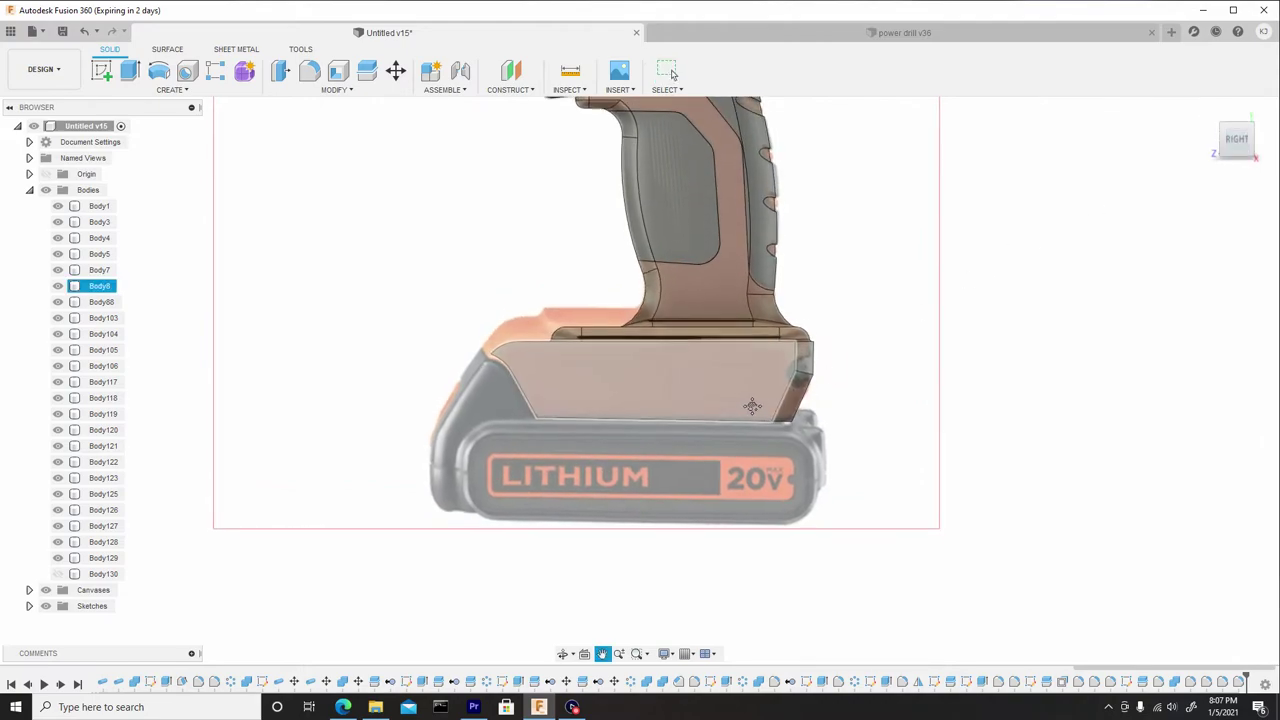
scroll(790, 336, "up", 3)
scroll(780, 350, "down", 2)
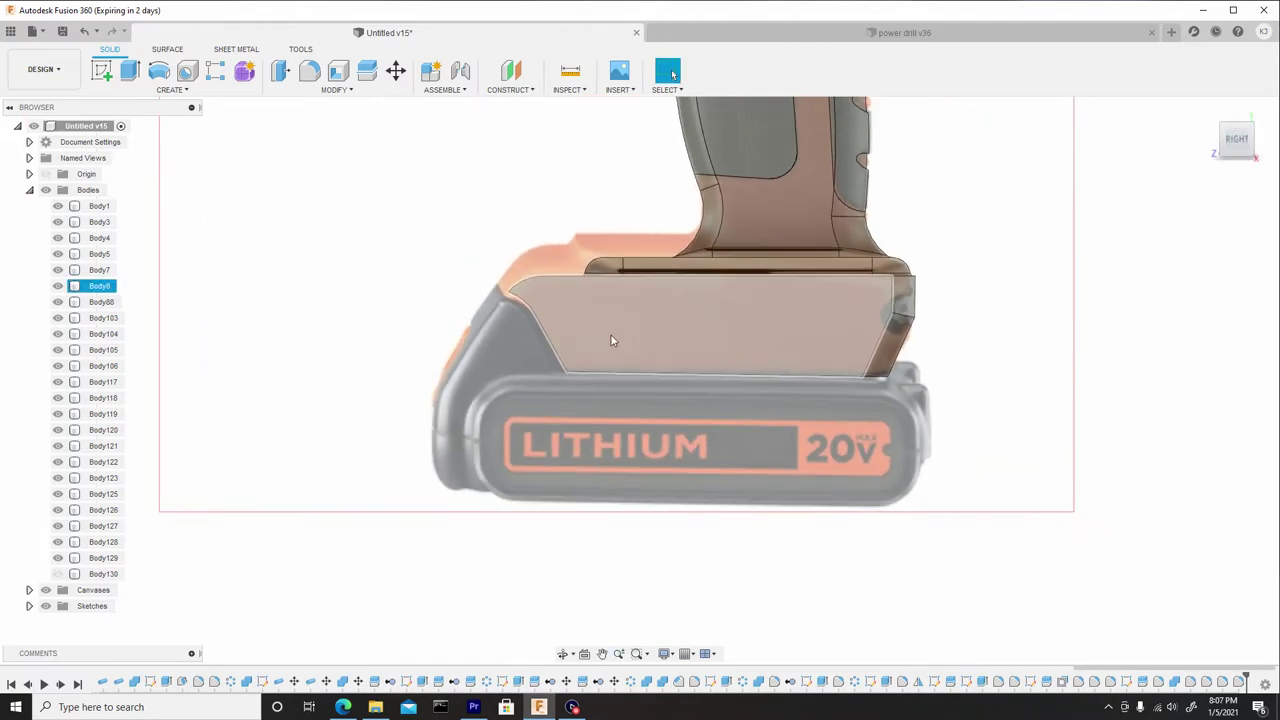
left_click(995, 430)
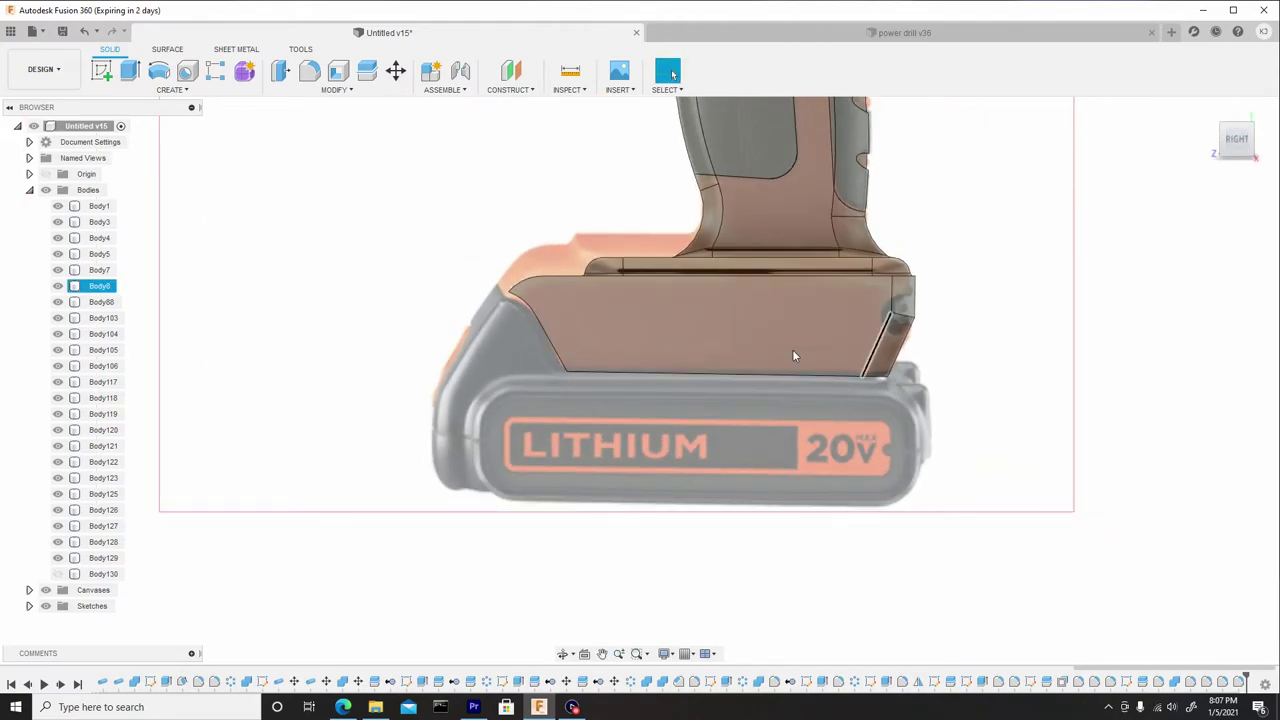
left_click(674, 352)
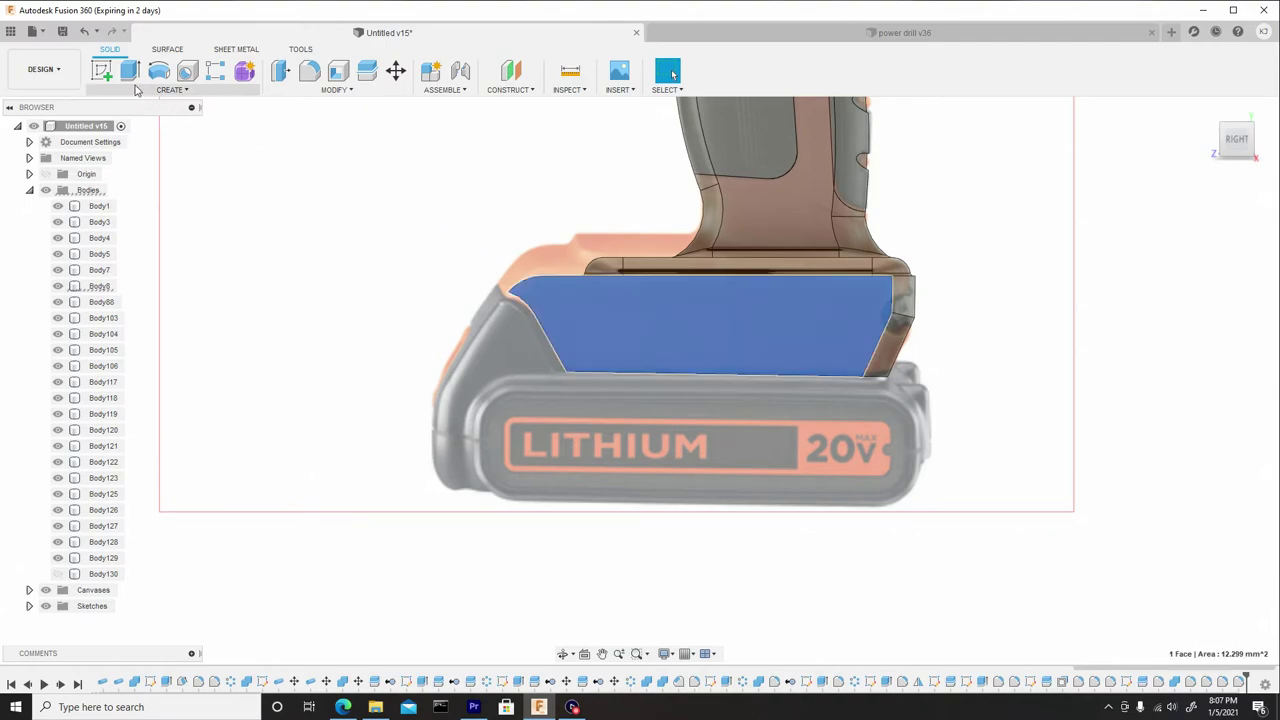
left_click(101, 70)
left_click(566, 352)
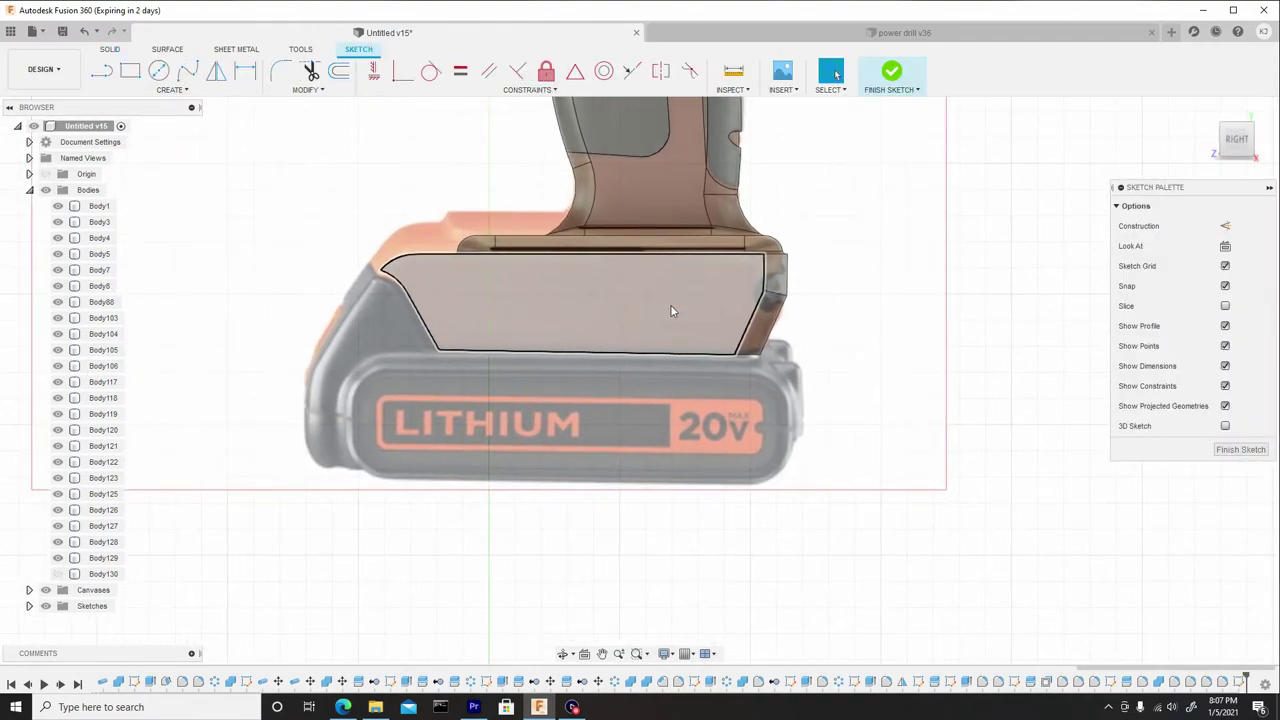
Step: Sketch a wide rectangle about 0.93 mm tall on the side face, over the part away from the handle
left_click(130, 70)
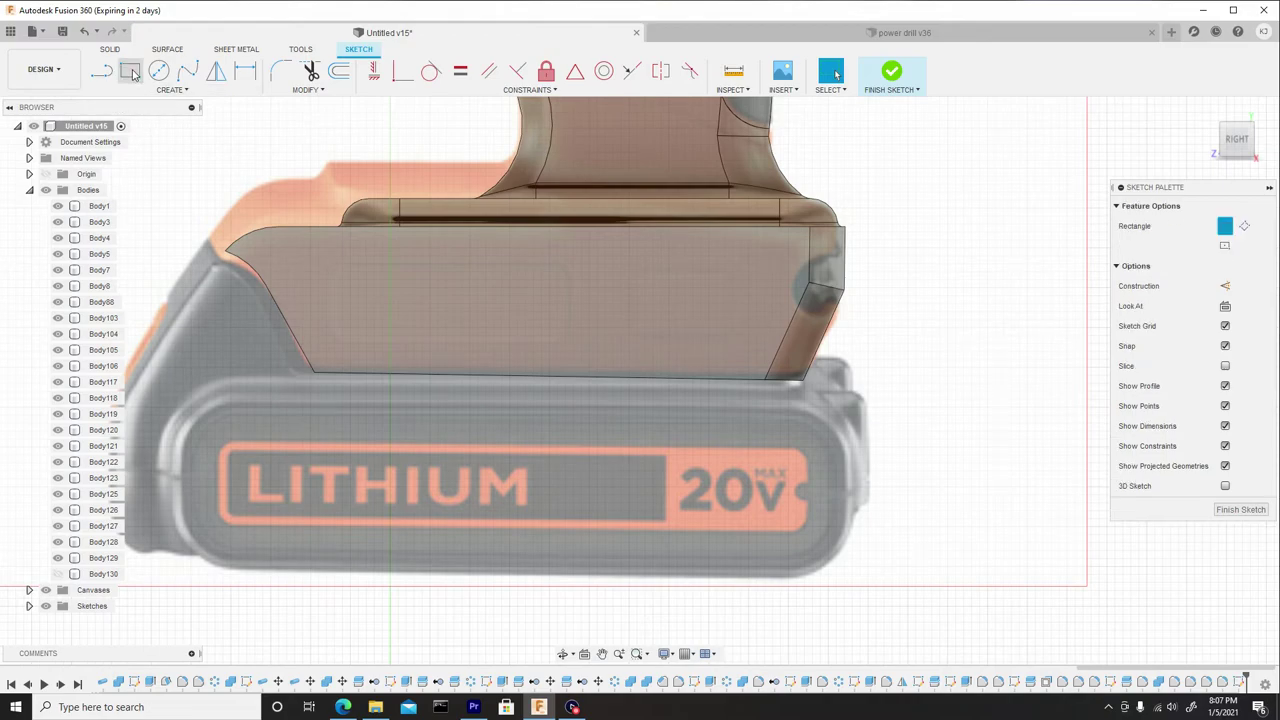
scroll(304, 277, "up", 2)
left_click(350, 263)
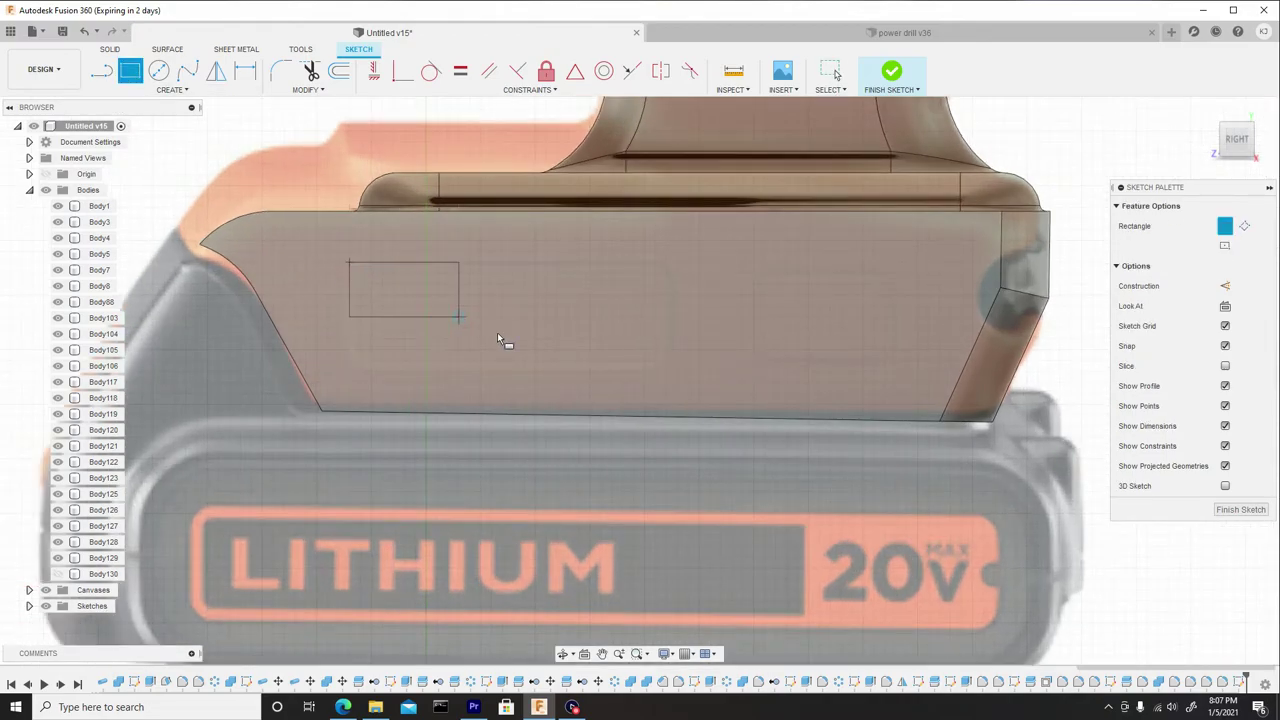
left_click(672, 363)
right_click(672, 363)
left_click(689, 366)
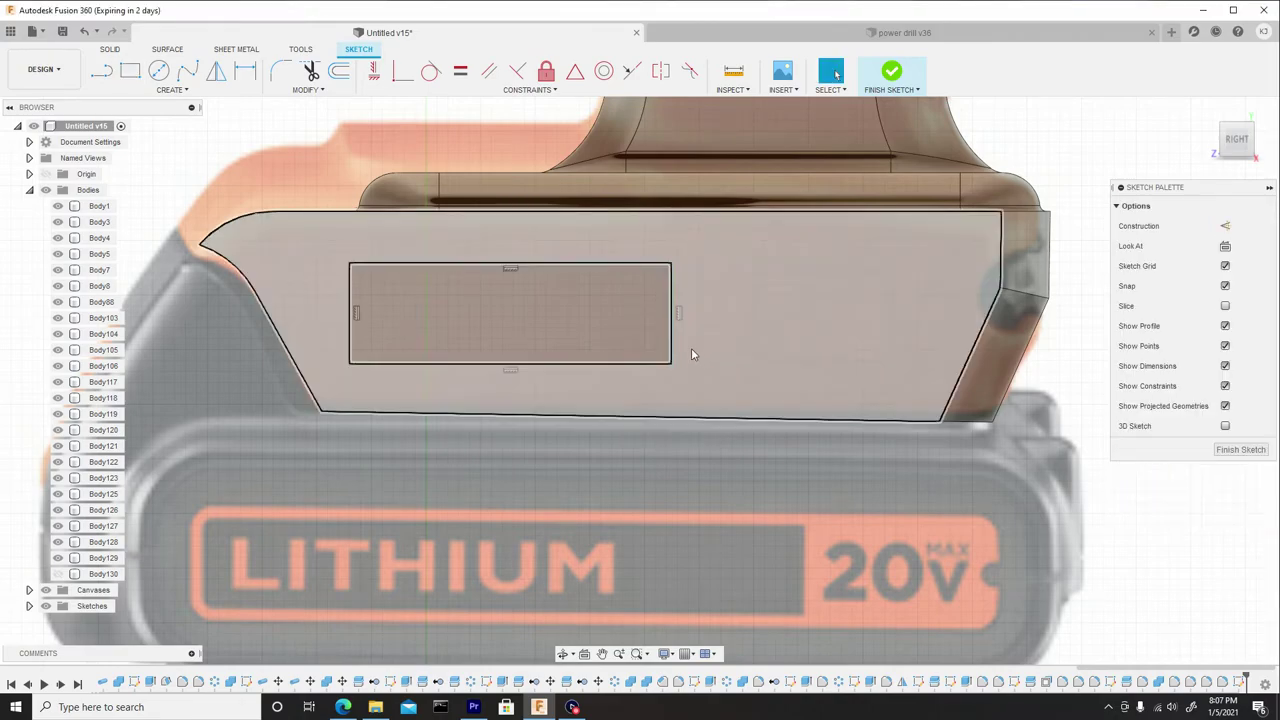
Step: Copy the rectangle and move the copy horizontally about 2.37 mm toward the block's handle-side end
double_click(672, 336)
key("Escape")
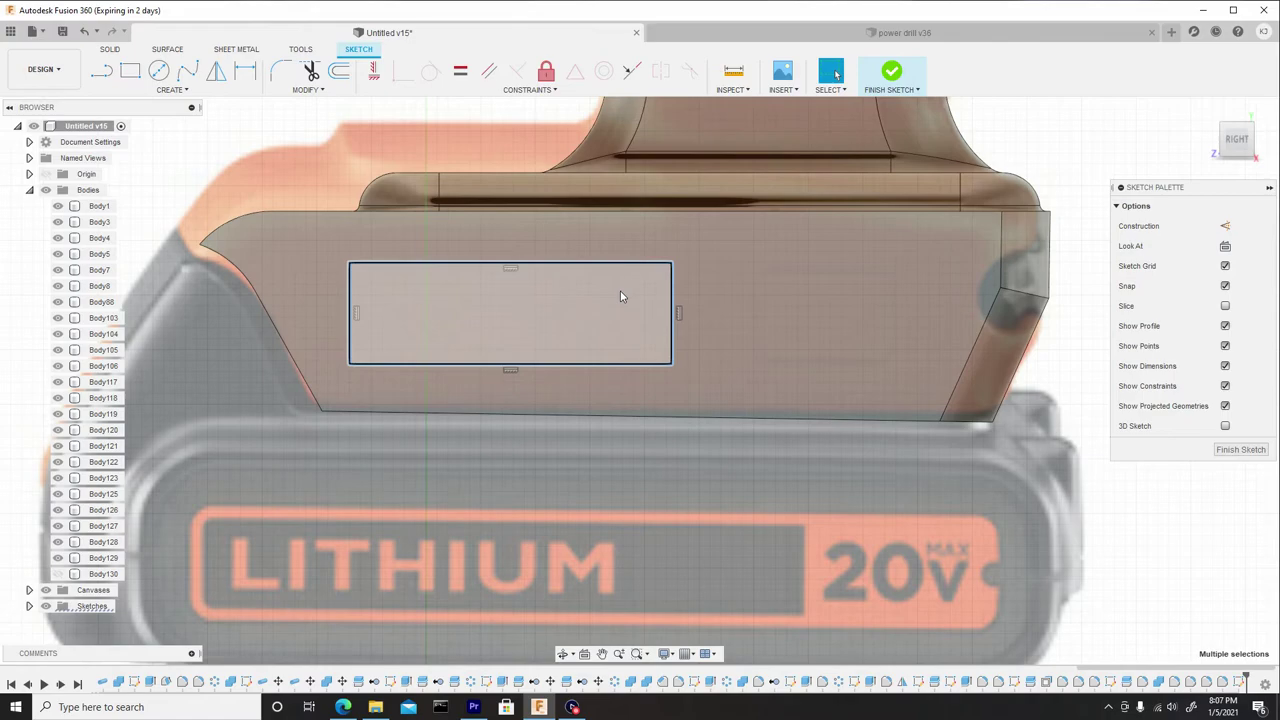
key("m")
middle_click_drag(630, 329, 444, 337)
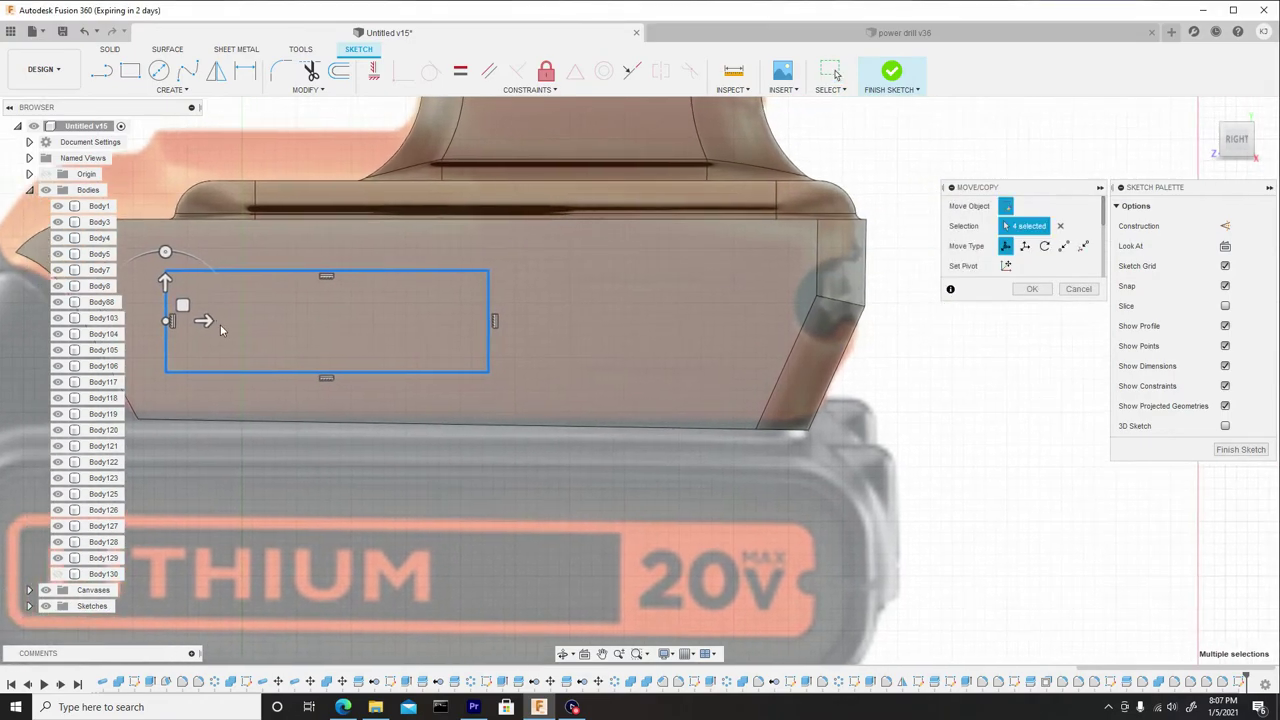
left_click_drag(218, 322, 466, 334)
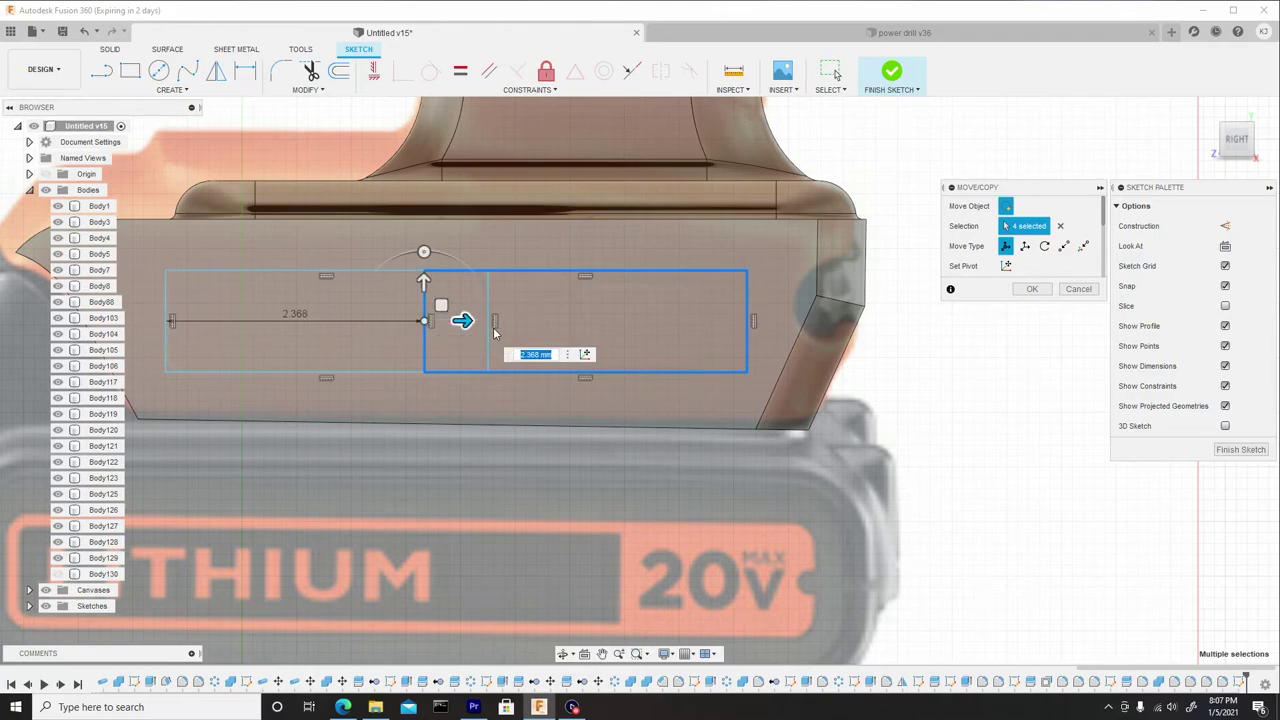
right_click(567, 325)
left_click(606, 325)
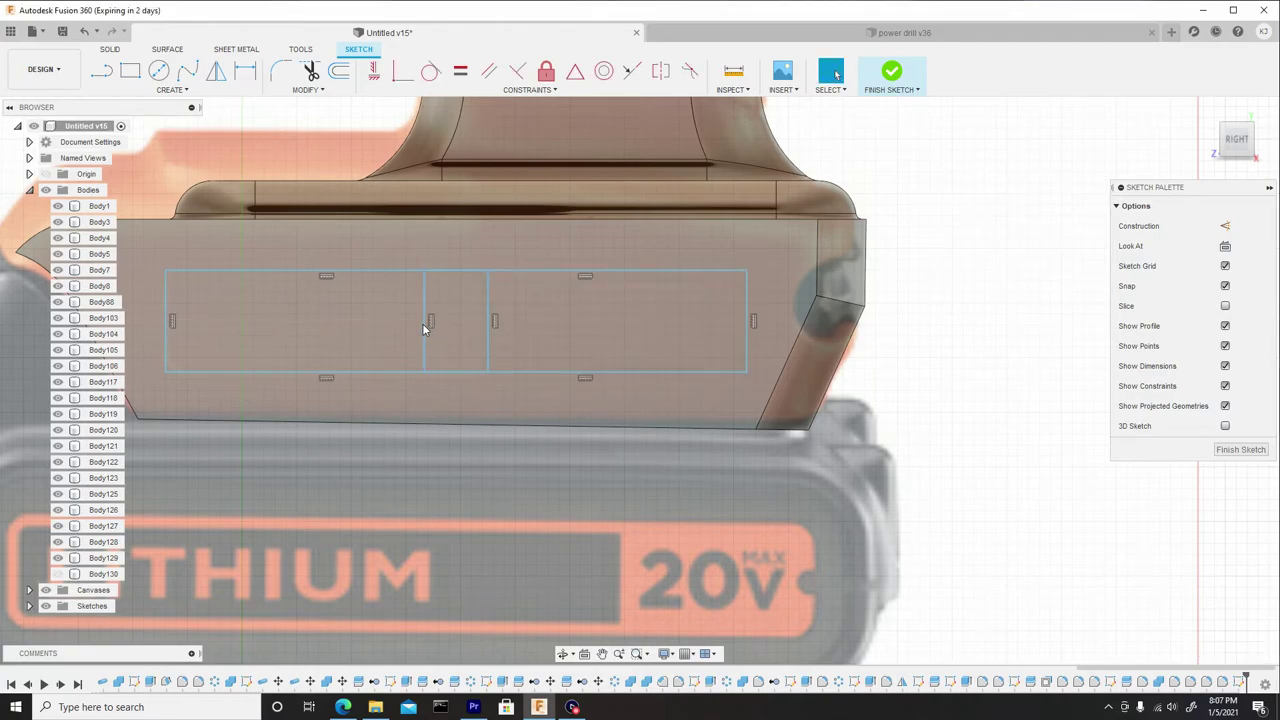
Step: Narrow the copied rectangle by moving both vertical edges inward, leaving a gap between it and the original rectangle
left_click_drag(422, 323, 643, 338)
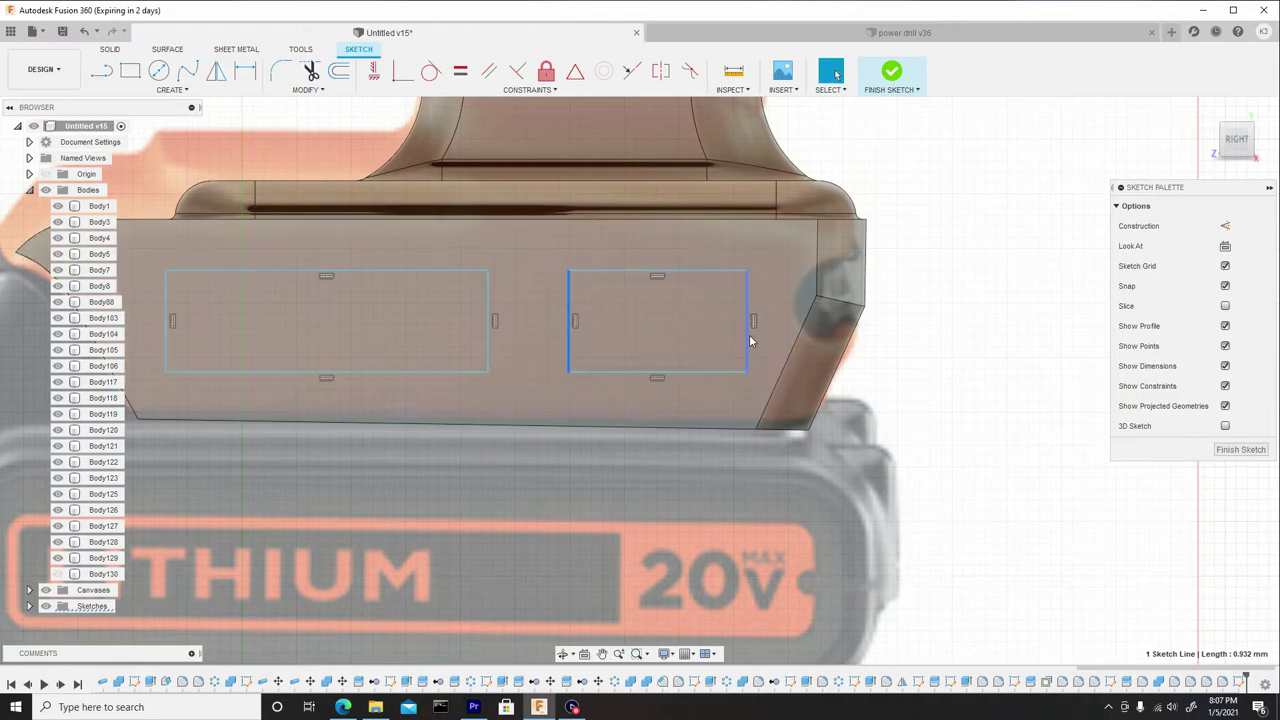
left_click_drag(748, 340, 718, 366)
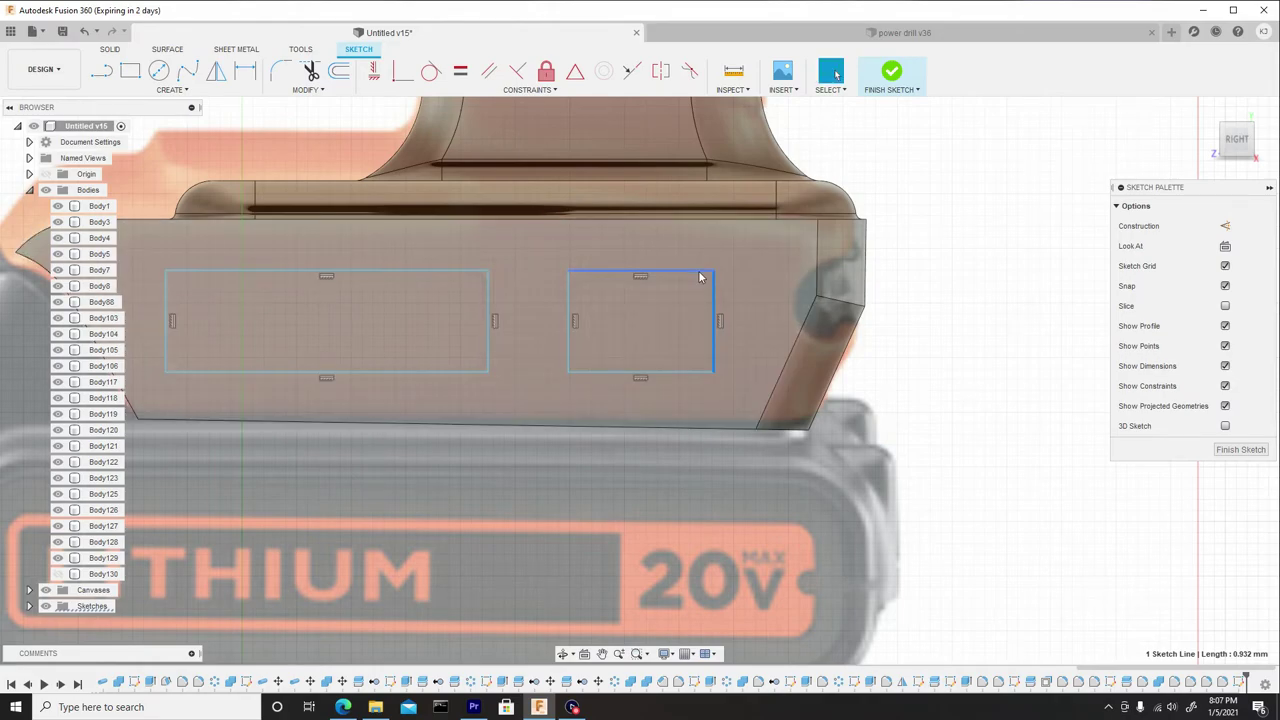
right_click(684, 244)
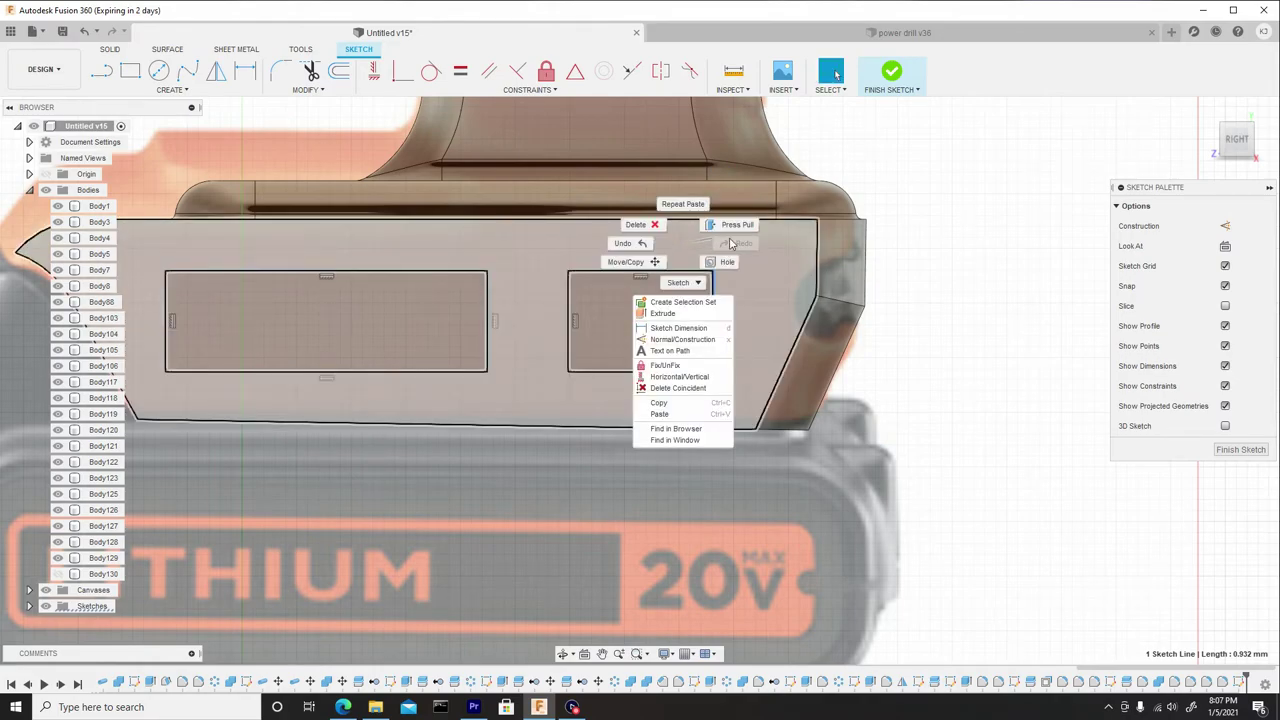
key("Escape")
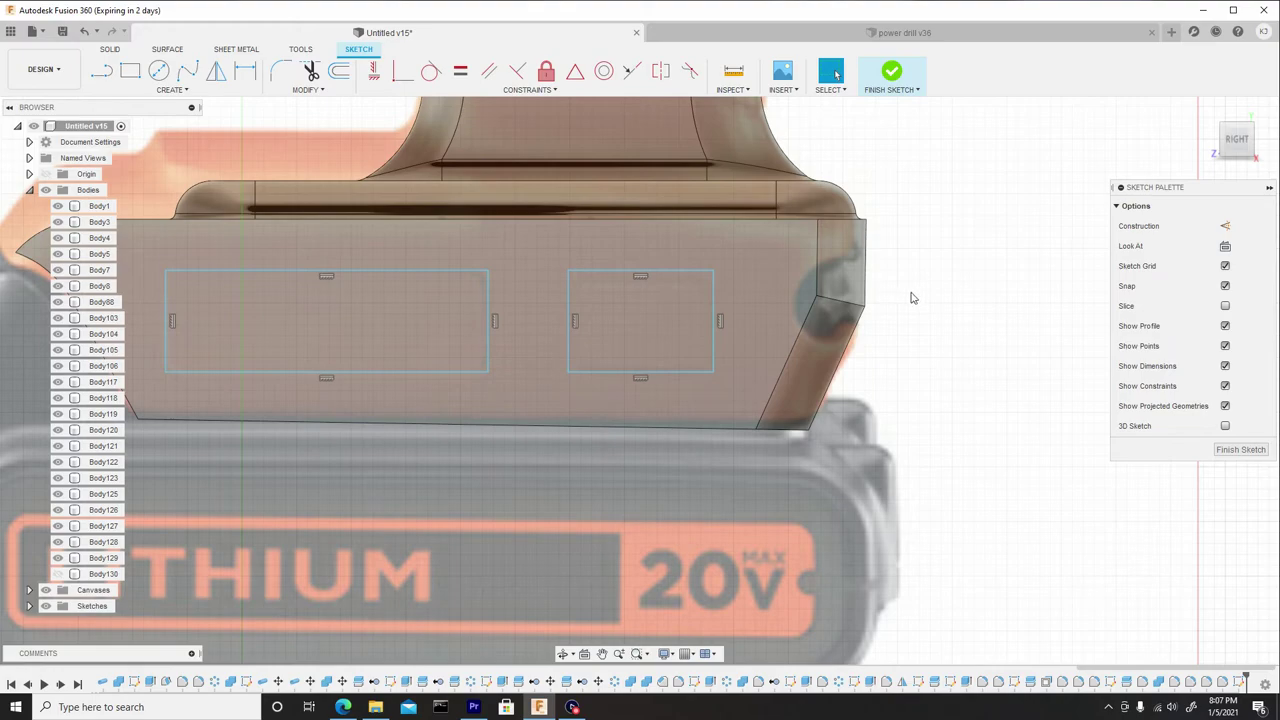
Step: Fillet all four corners of the wide rectangle in the side-face sketch
scroll(660, 303, "down", 1)
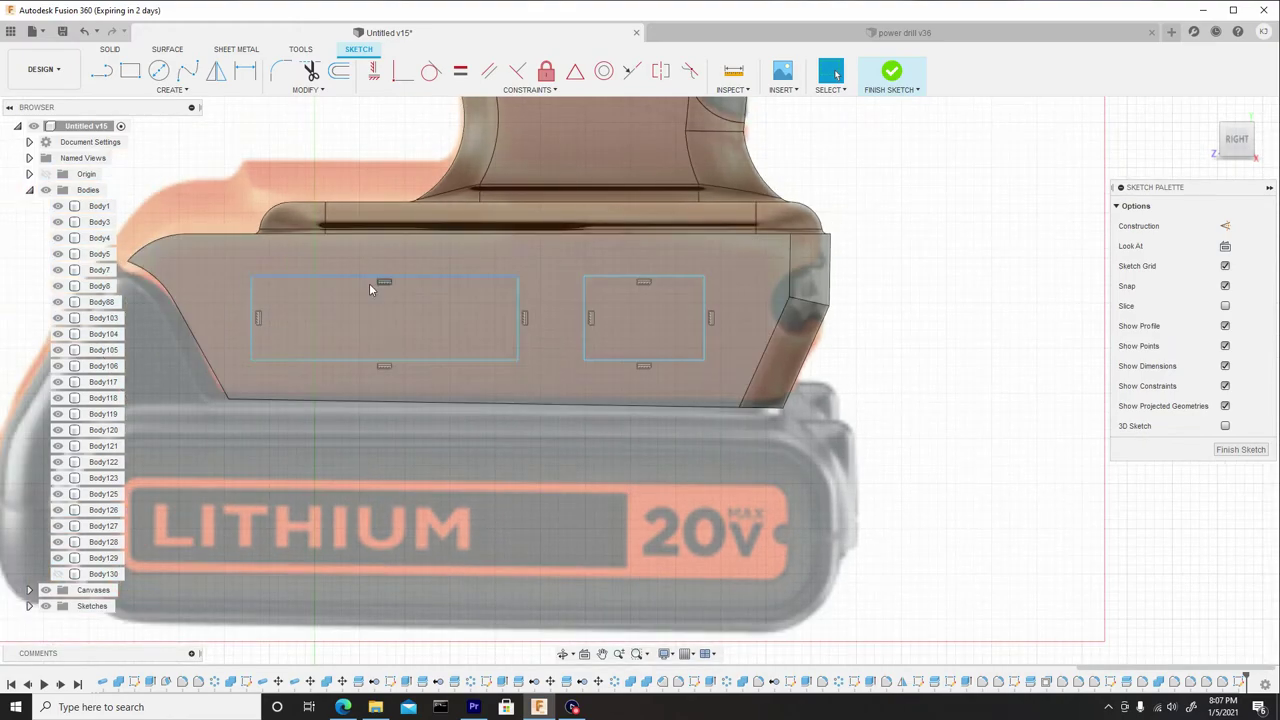
left_click(281, 72)
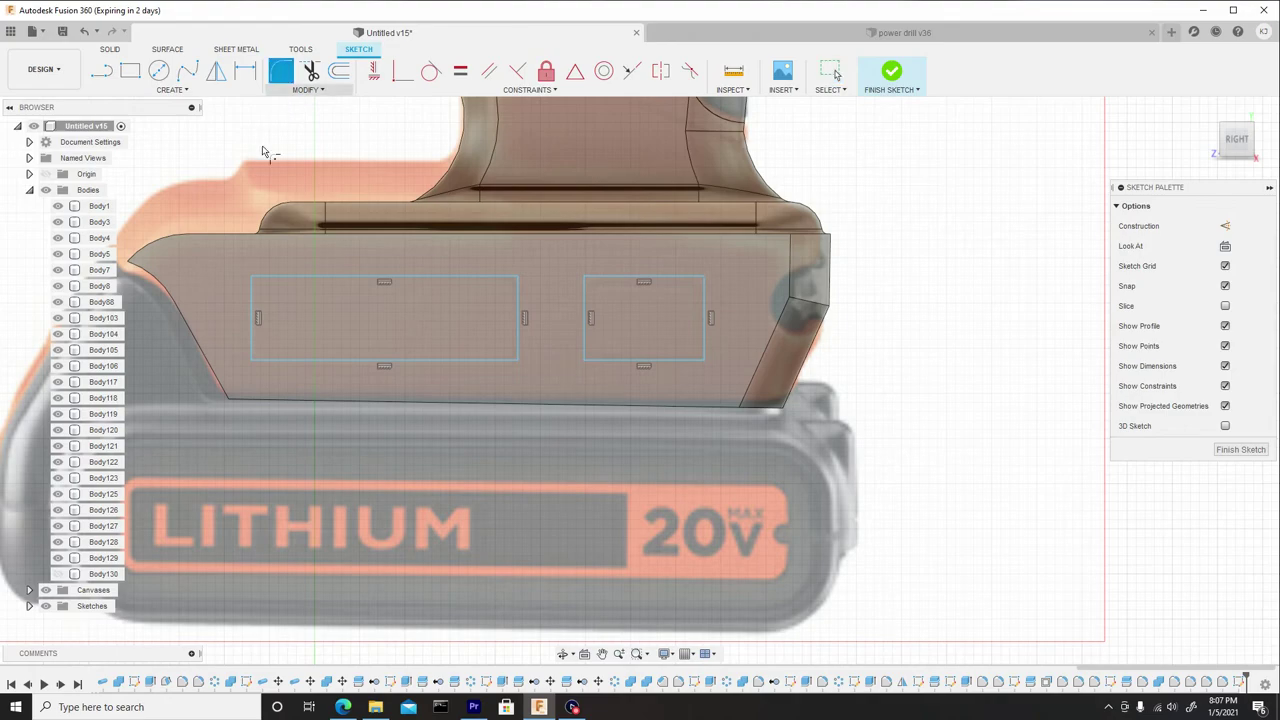
left_click(250, 276)
left_click(518, 280)
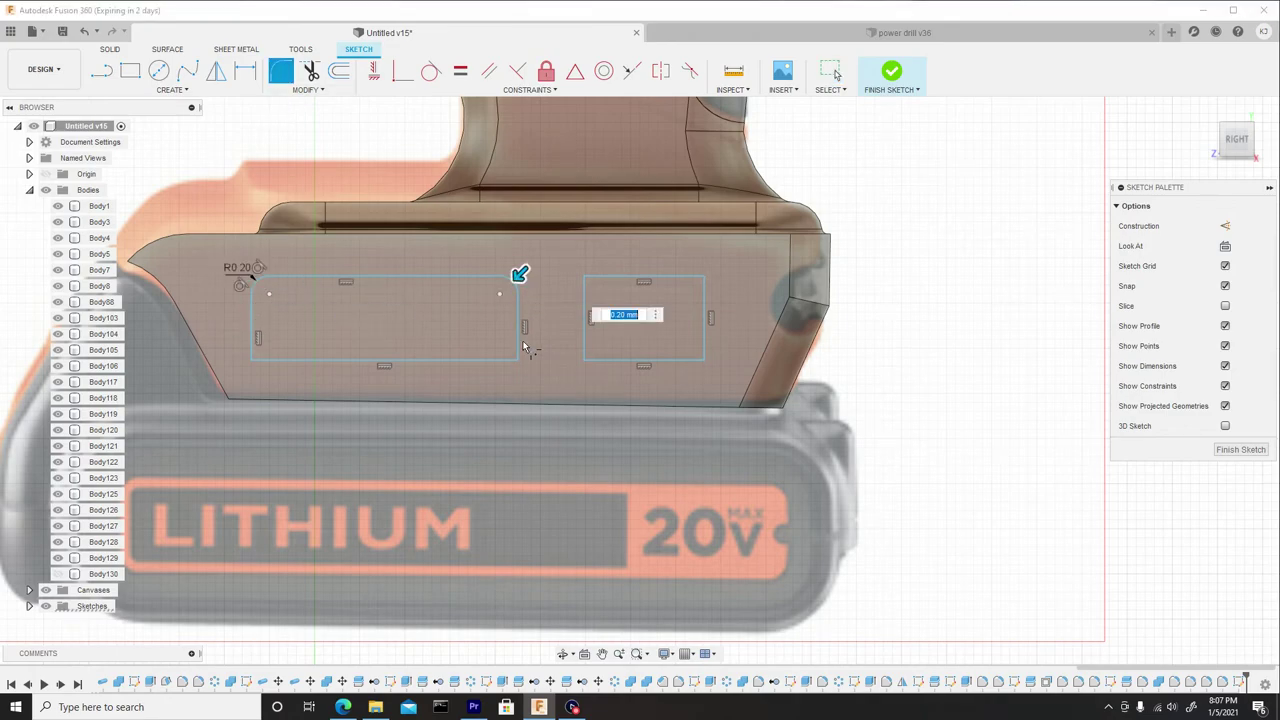
left_click(518, 360)
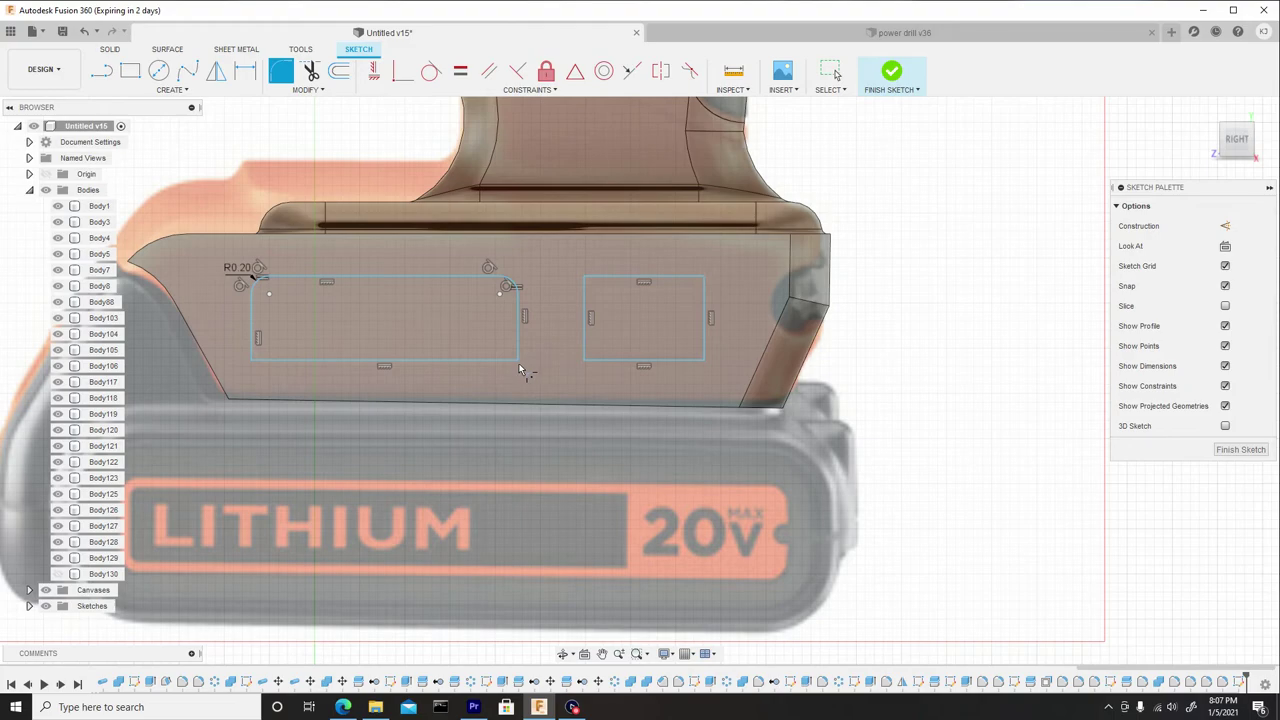
left_click(518, 365)
left_click(253, 364)
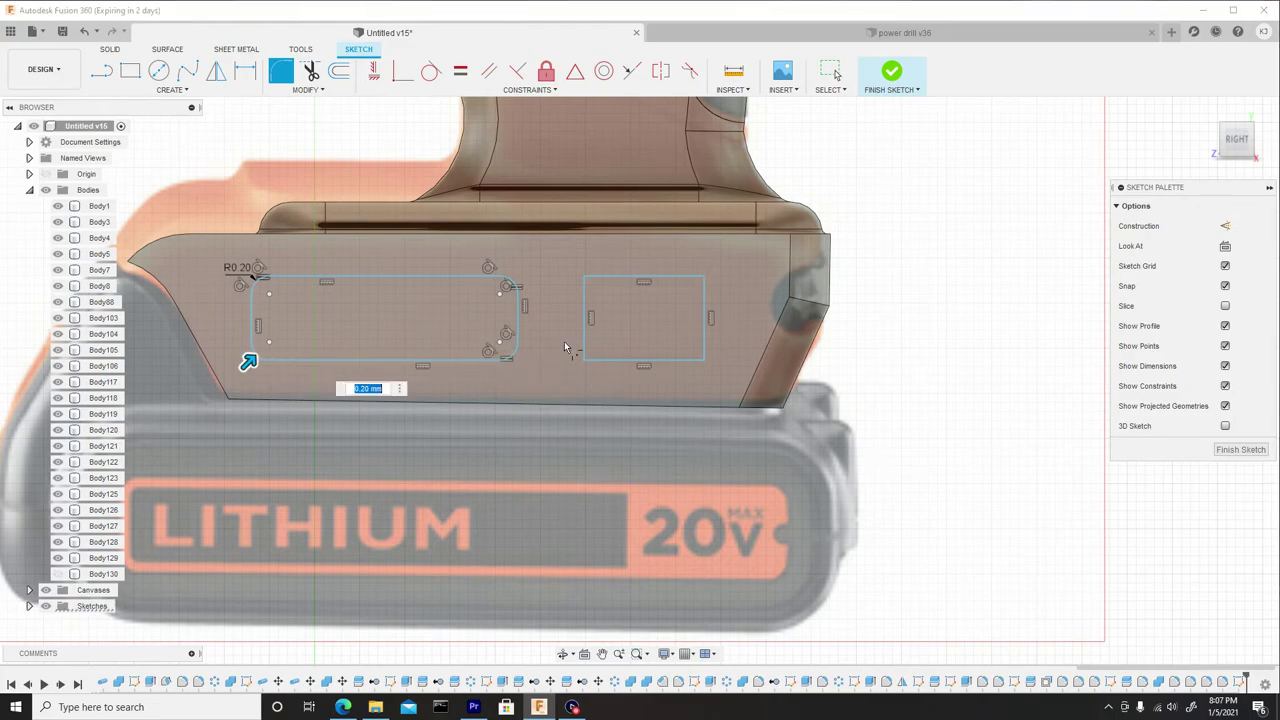
Step: Fillet the four corners of the narrower rectangle and set the fillet radius for both rectangles to 0.057 mm
left_click(693, 279)
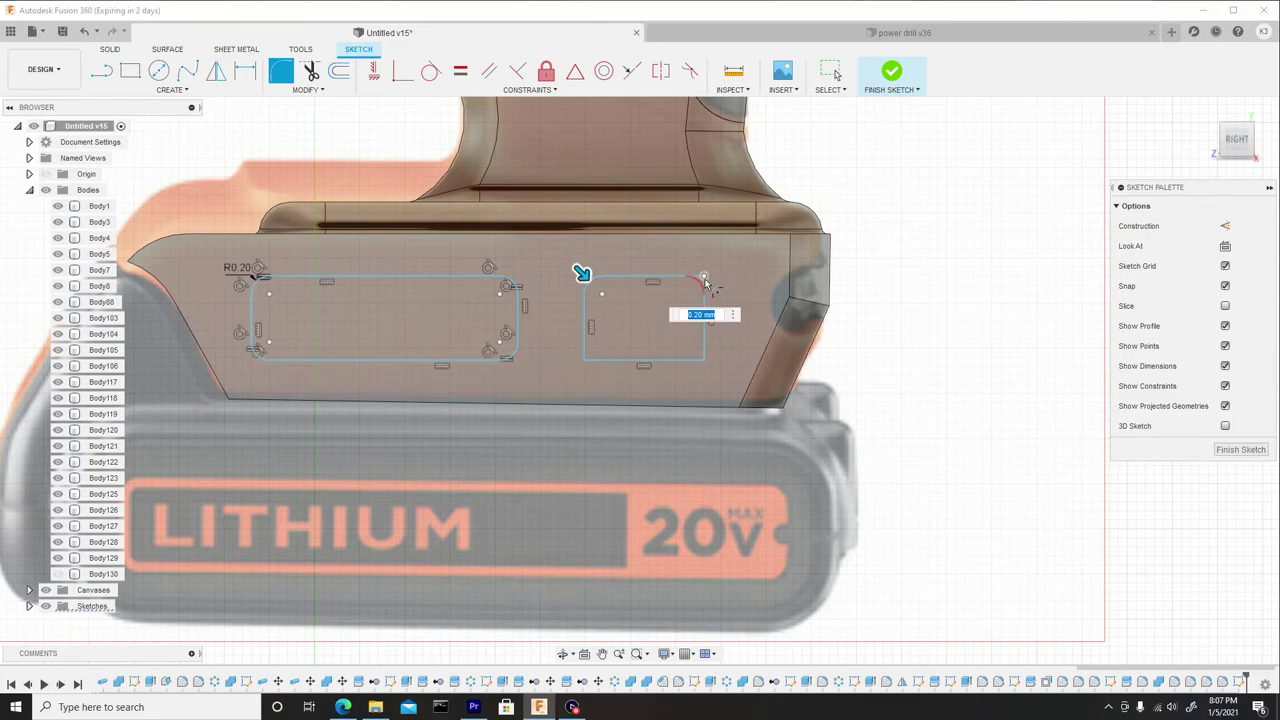
left_click(705, 295)
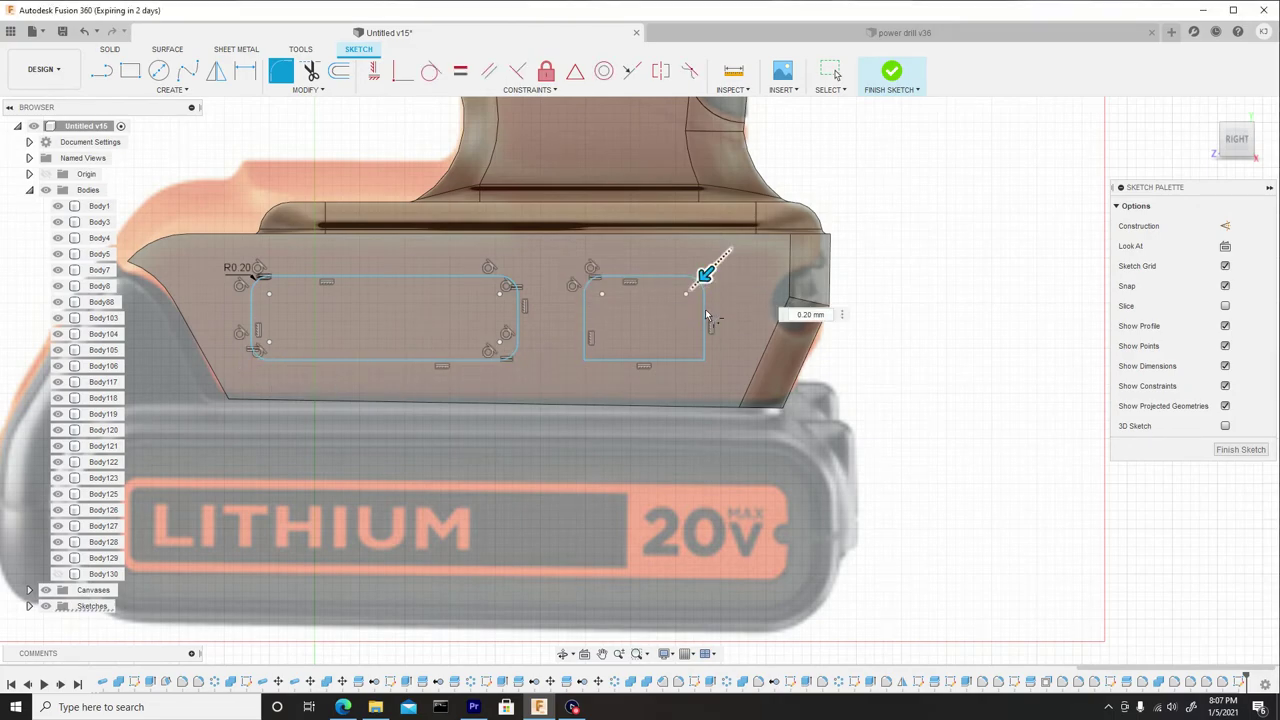
left_click(589, 362)
scroll(591, 378, "up", 3)
scroll(584, 362, "down", 2)
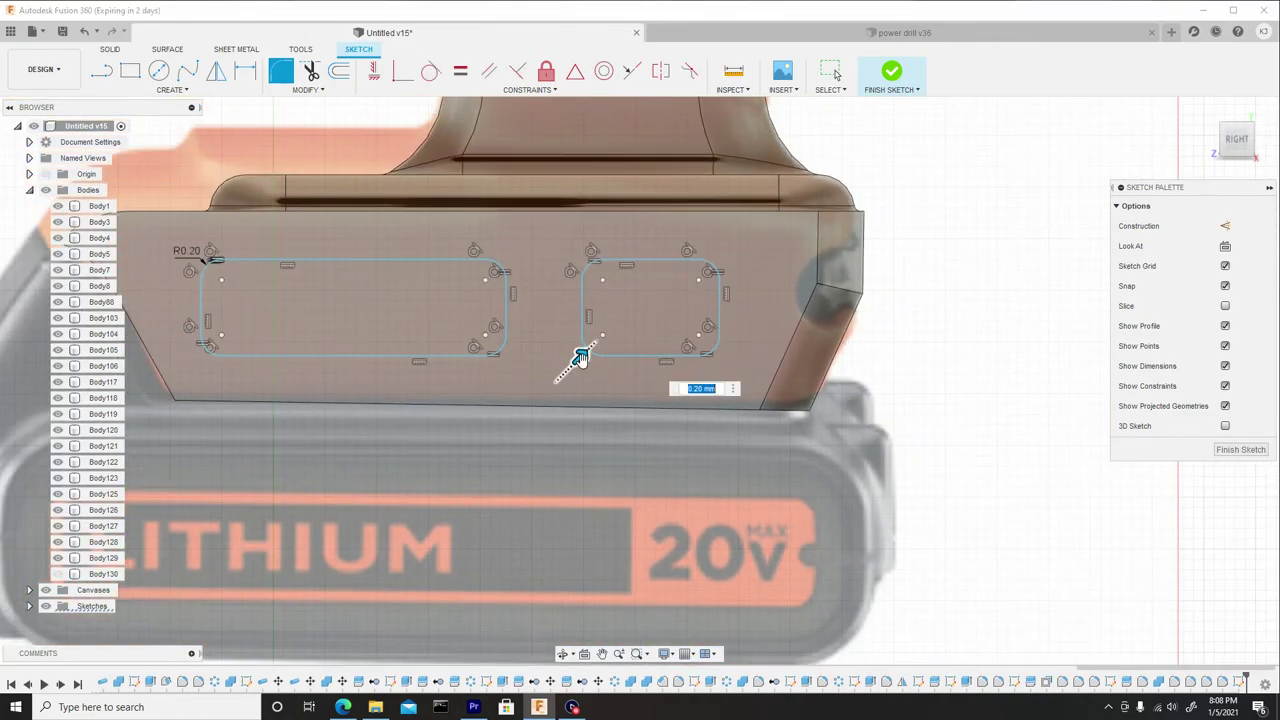
type("0.057")
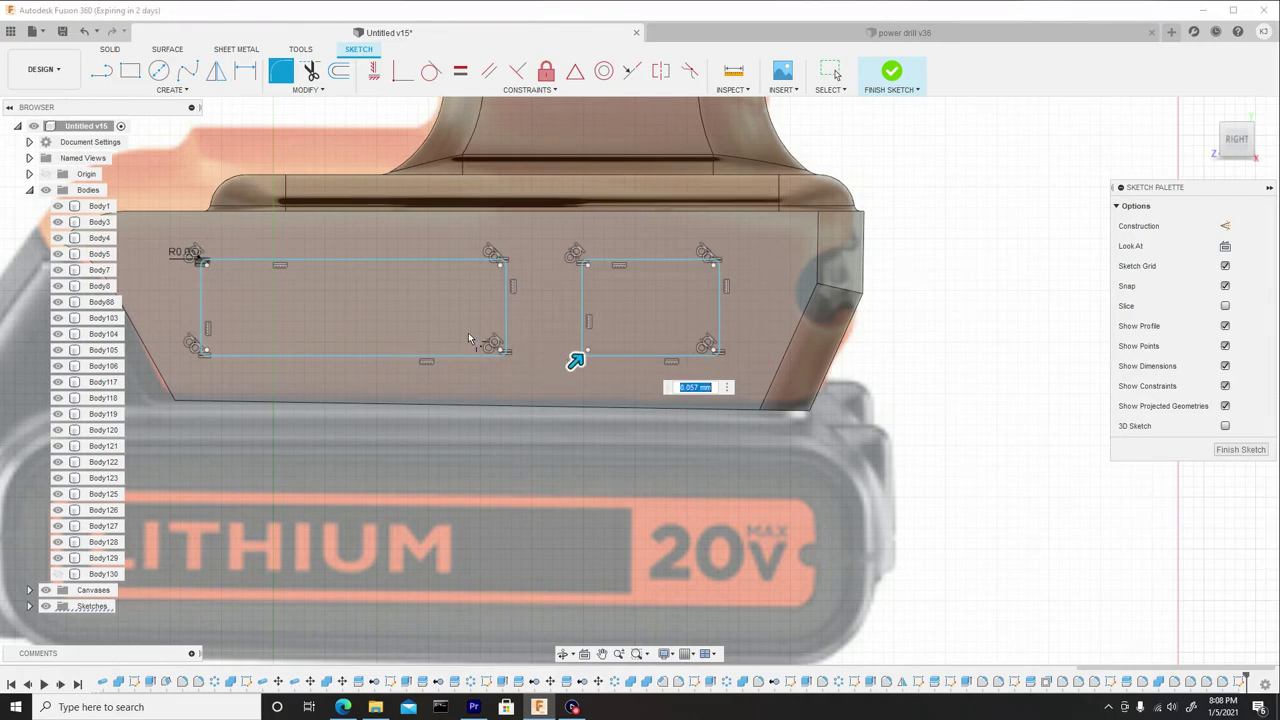
scroll(560, 355, "down", 3)
right_click(703, 300)
left_click(746, 303)
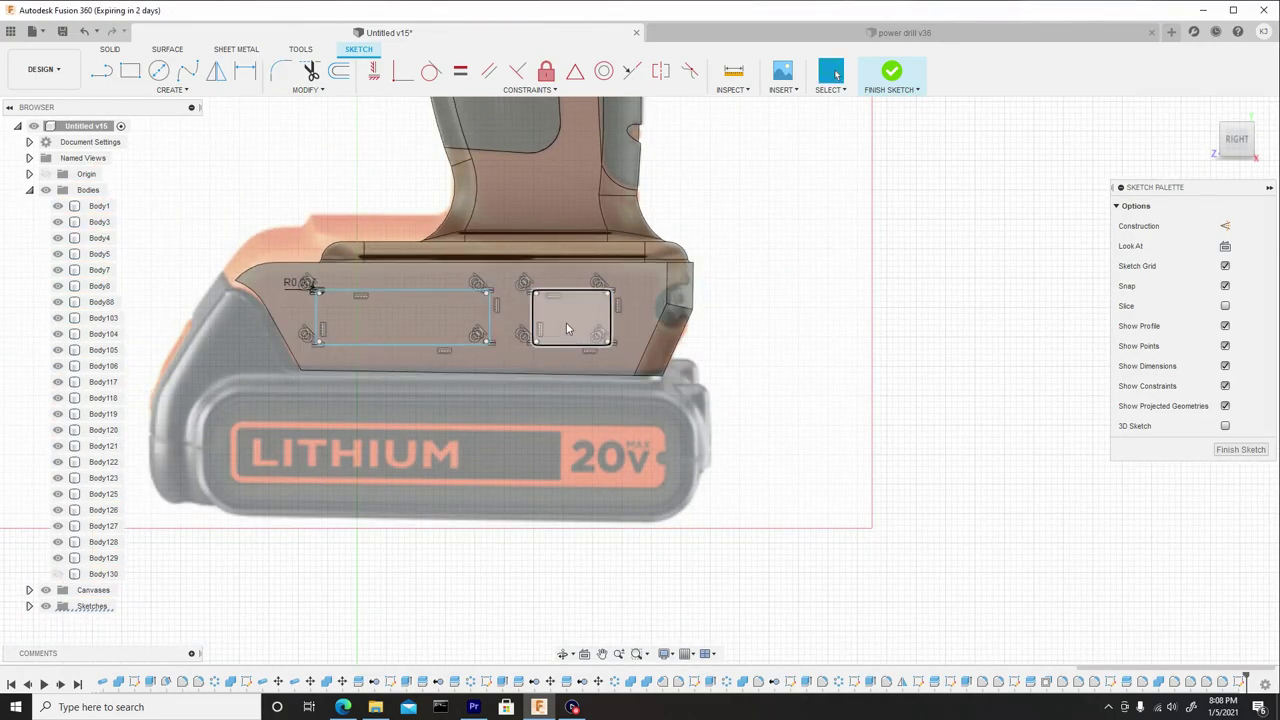
Step: Extrude both rounded rectangle profiles 0.014 mm into the handle base block as new bodies
scroll(564, 321, "down", 3)
middle_click_drag(466, 334, 523, 328, "shift")
scroll(466, 323, "up", 3)
scroll(462, 319, "up", 2)
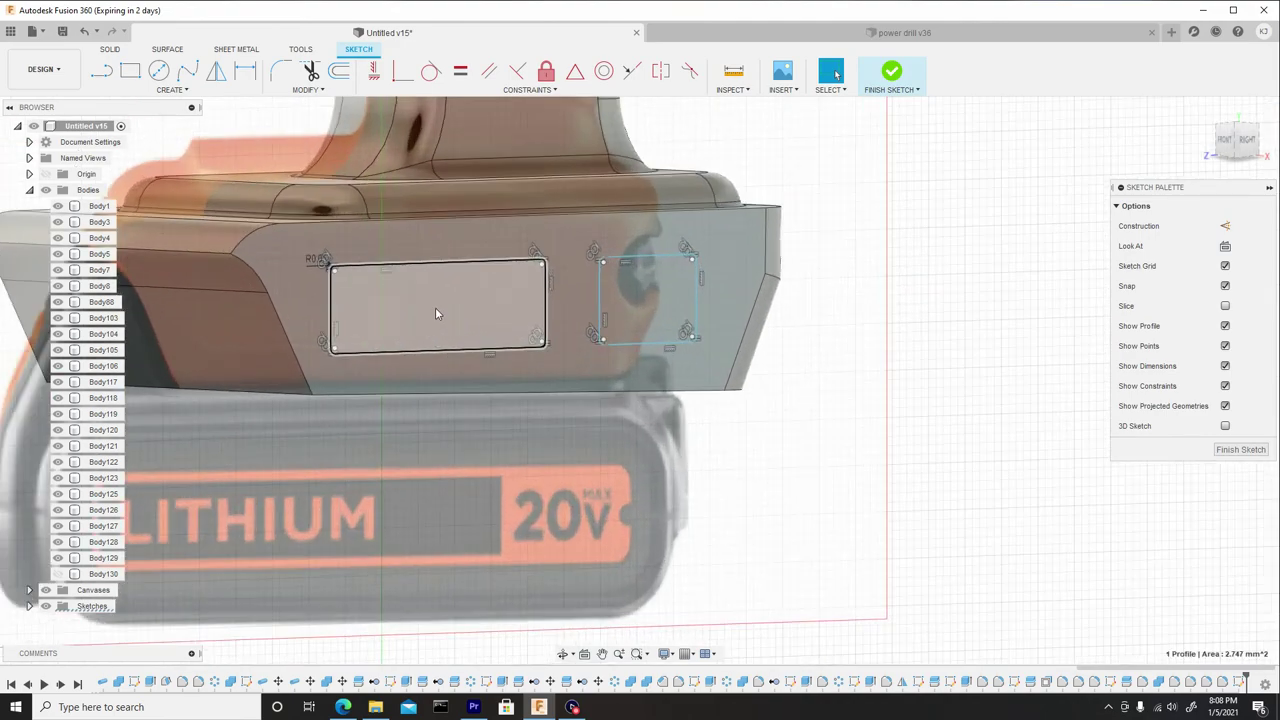
left_click(435, 307)
left_click(649, 298, "ctrl")
scroll(590, 300, "down", 3)
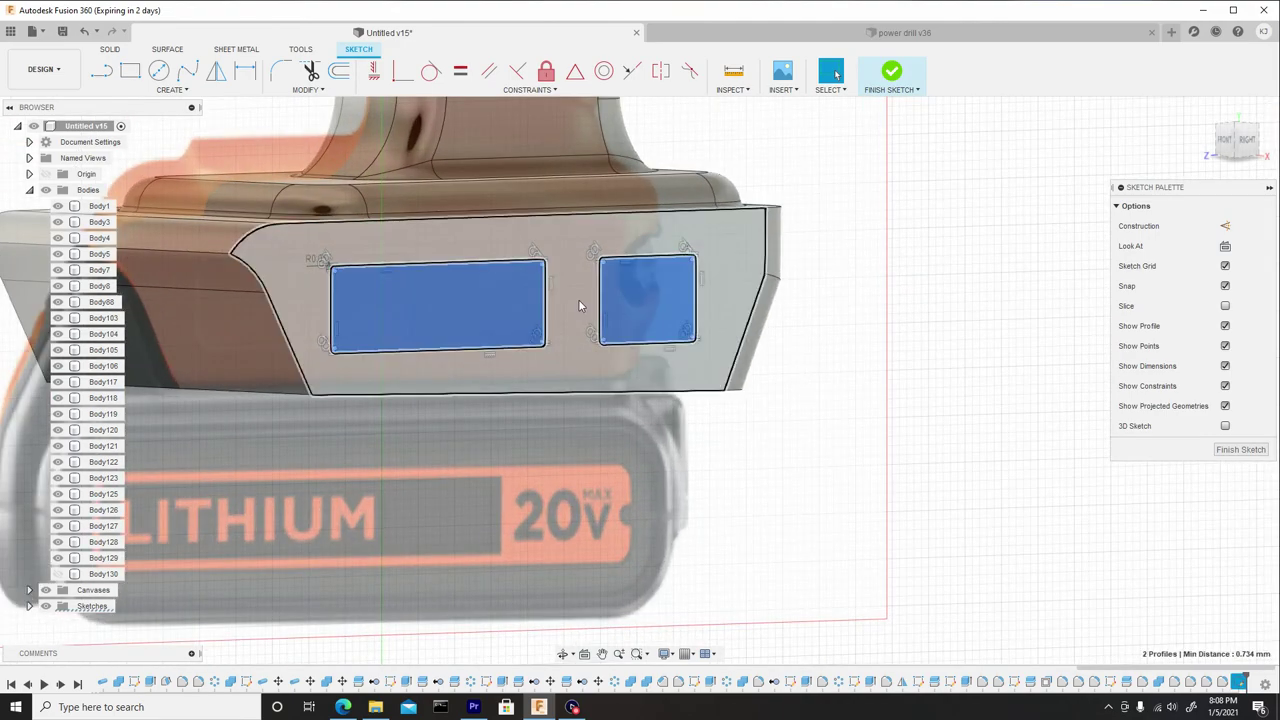
scroll(474, 298, "up", 4)
right_click(474, 298)
left_click(515, 287)
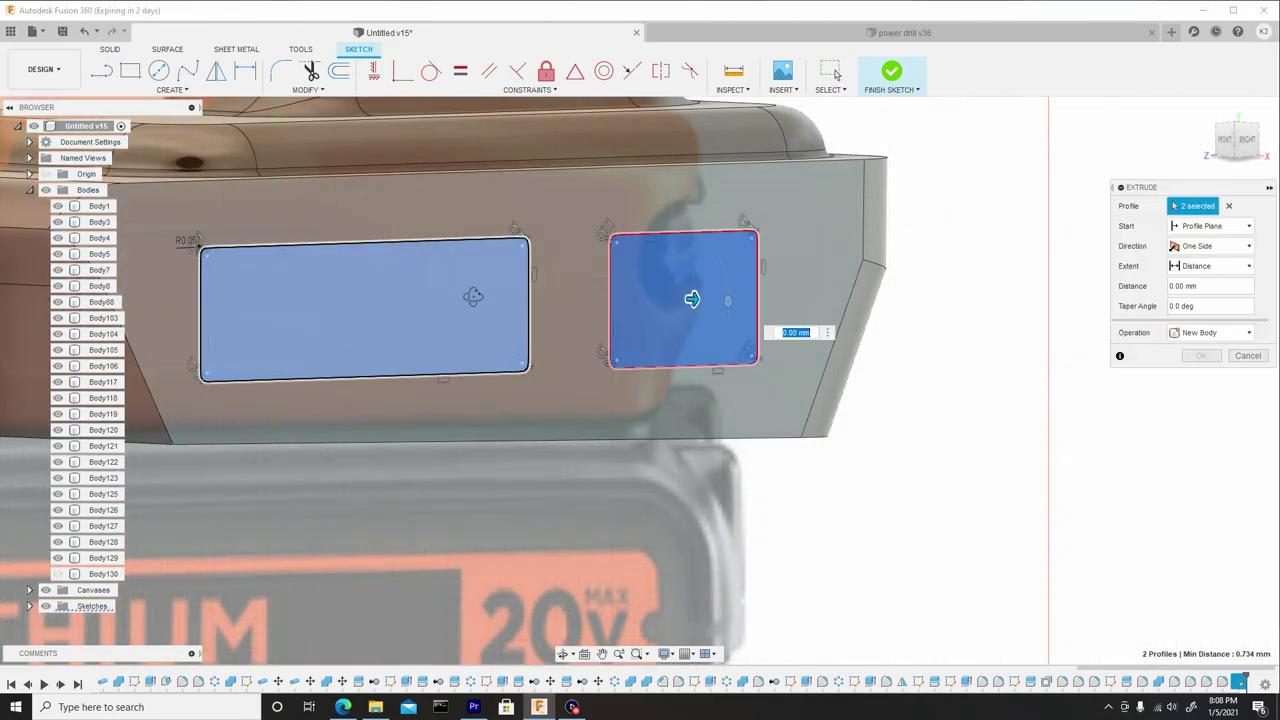
middle_click_drag(516, 304, 545, 300, "shift")
left_click_drag(612, 287, 609, 286)
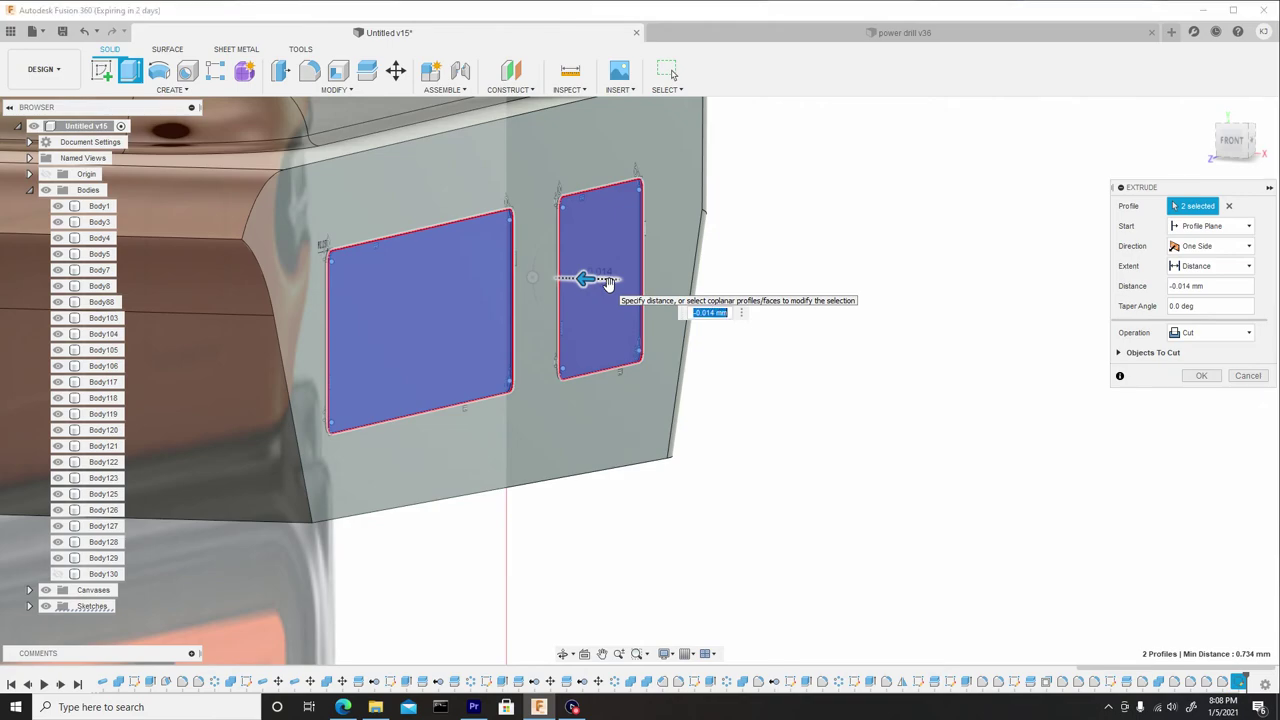
left_click(1213, 334)
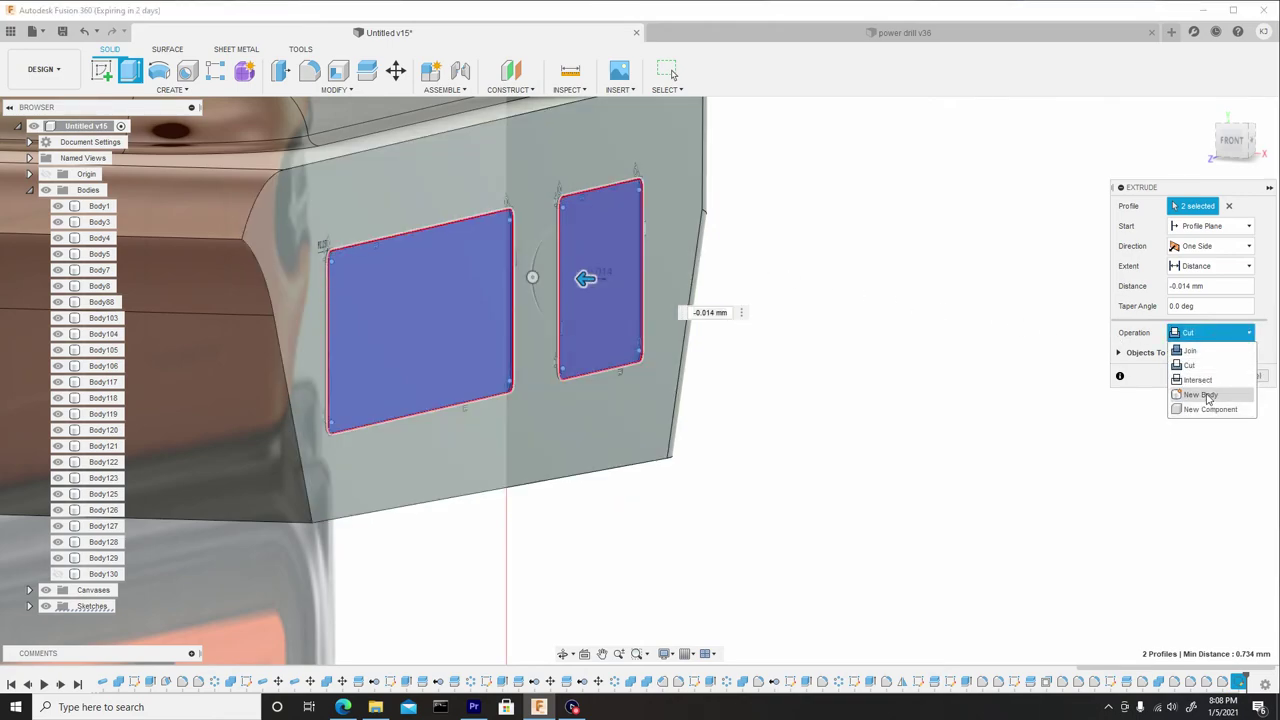
left_click(1206, 359)
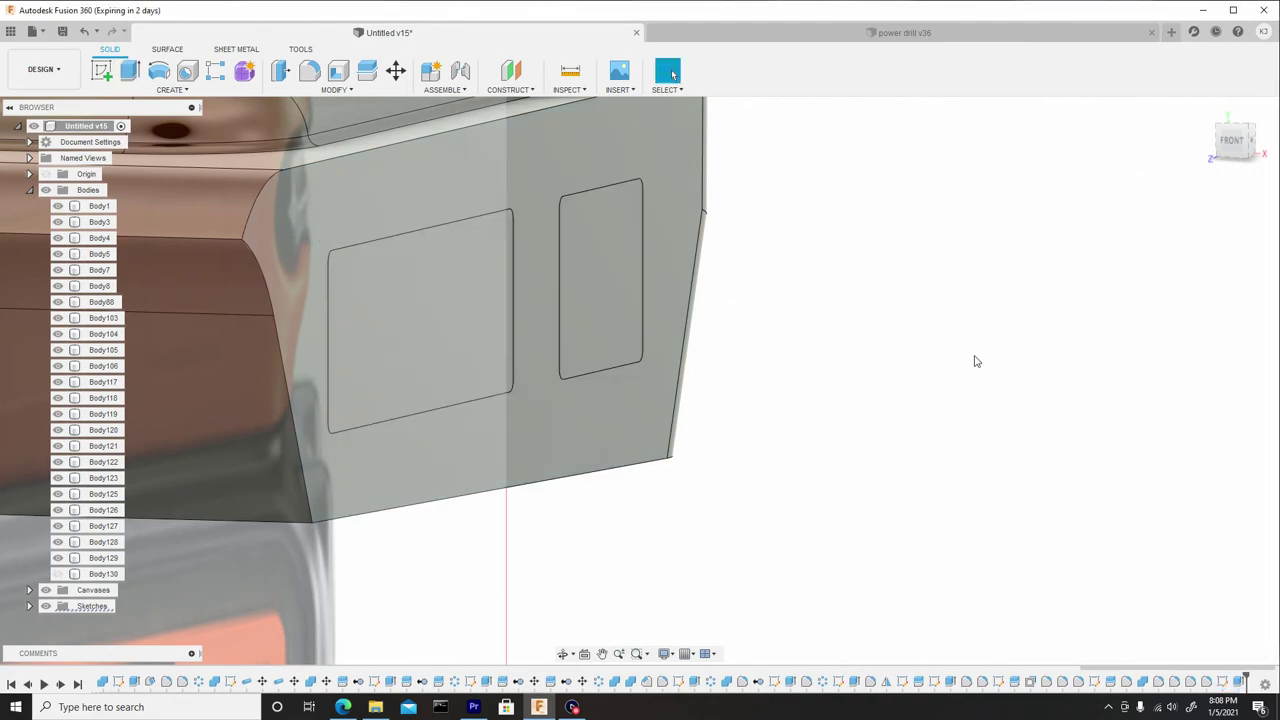
Step: Mirror the two thin rectangular bodies as new bodies across the drill's central origin plane, parallel to the side face
scroll(774, 351, "down", 5)
middle_click_drag(812, 337, 494, 240, "shift")
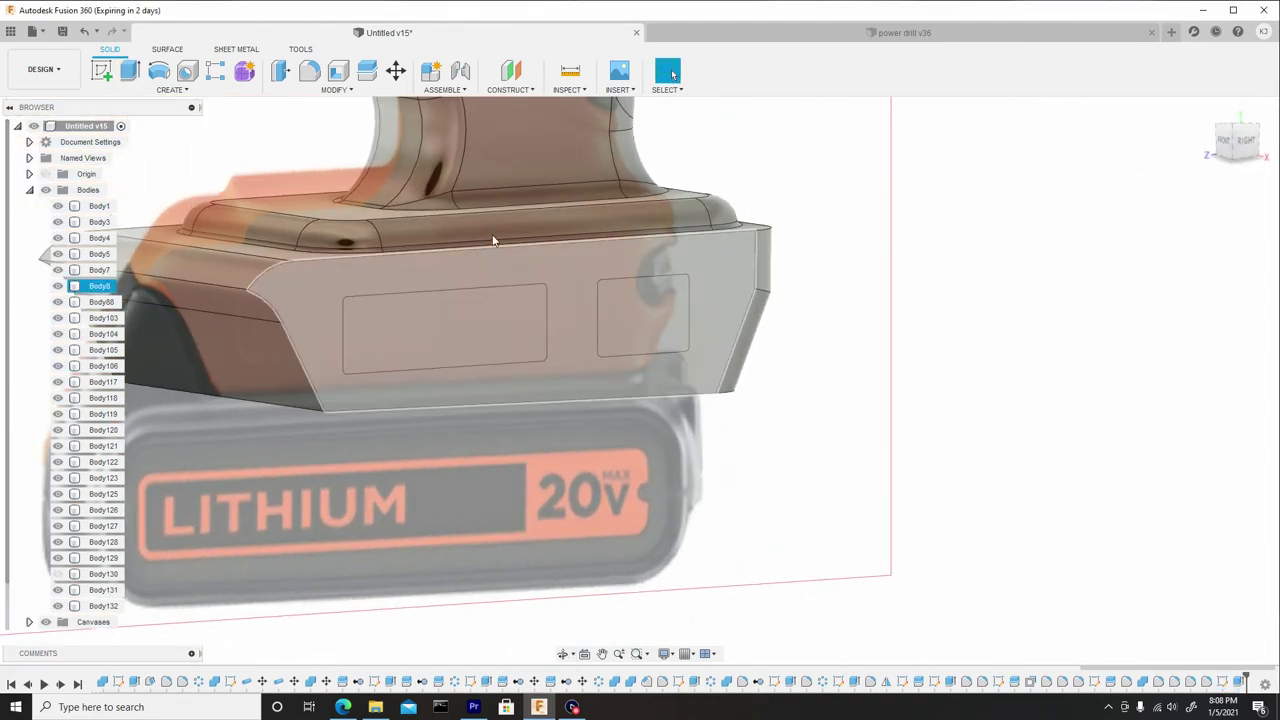
left_click(167, 90)
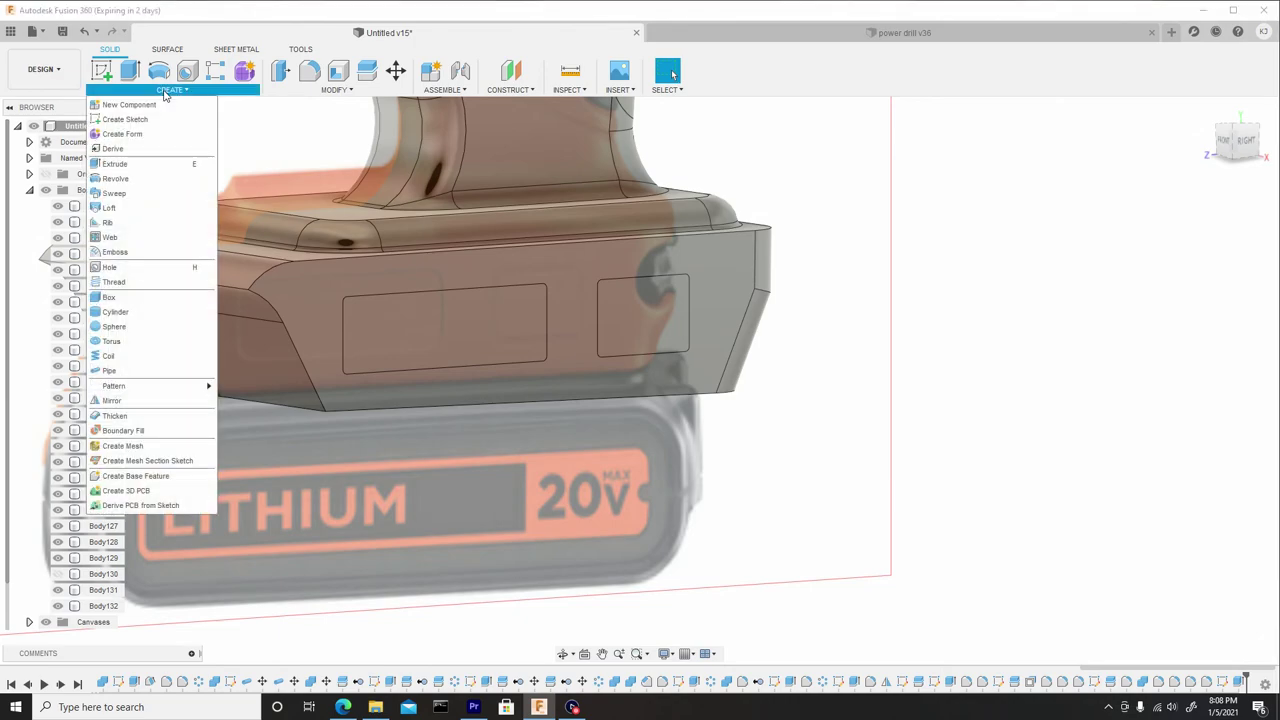
left_click(112, 400)
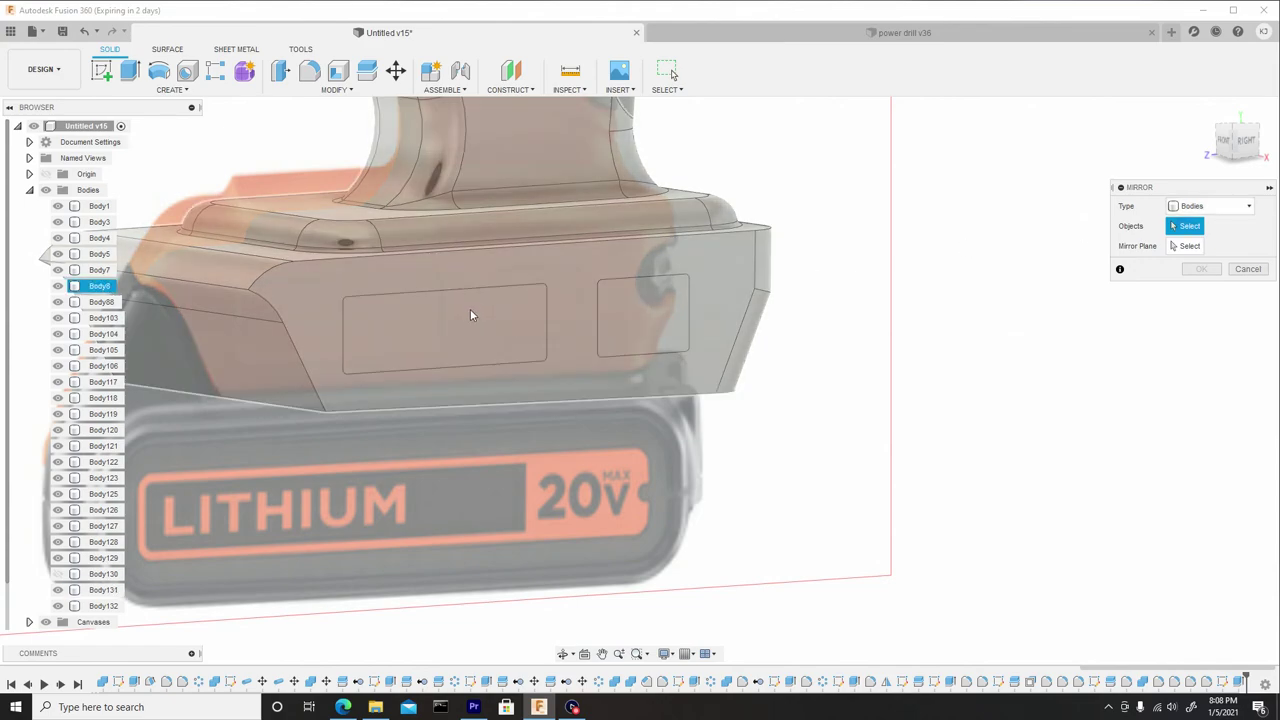
scroll(108, 490, "down", 1)
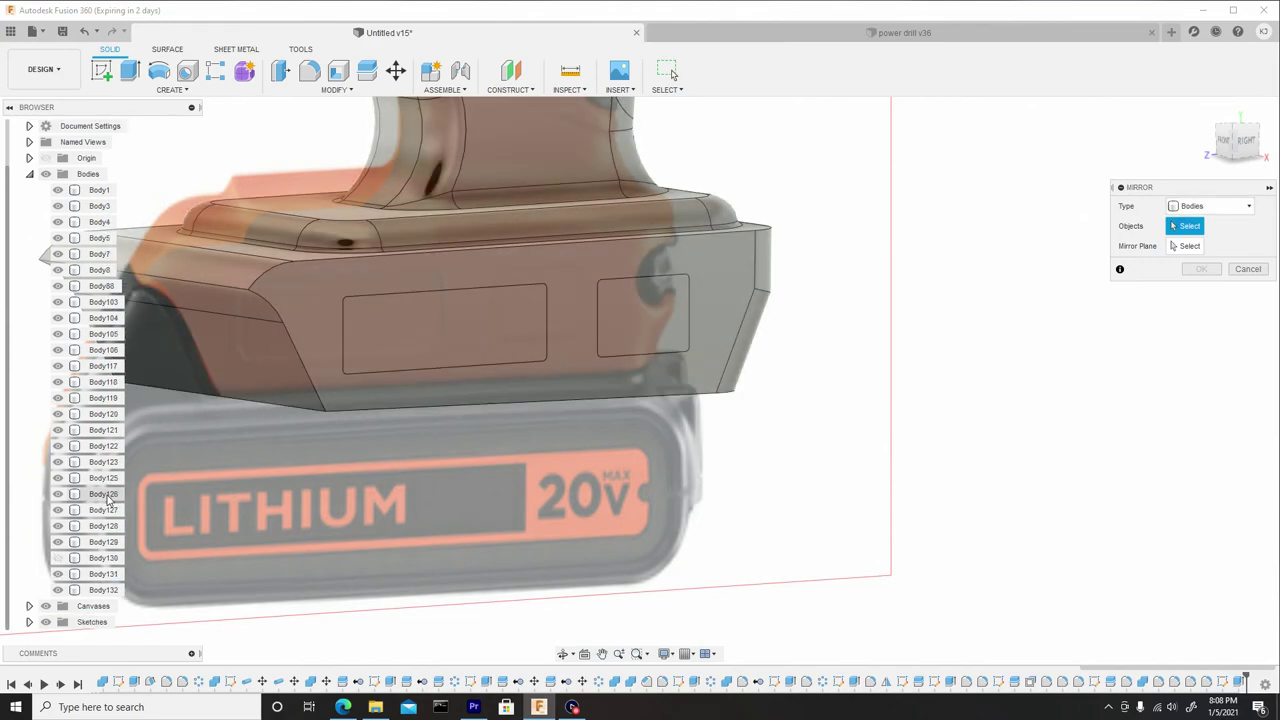
left_click(110, 573)
left_click(110, 589)
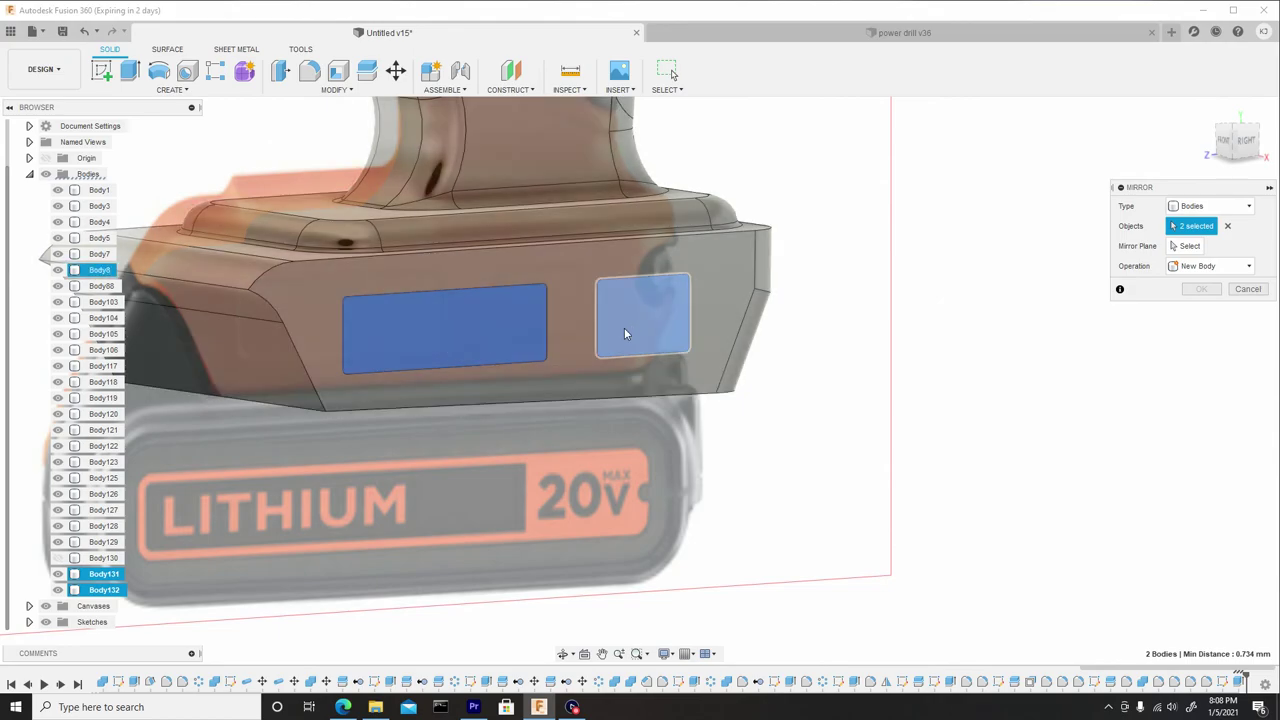
left_click(1197, 248)
scroll(843, 331, "down", 5)
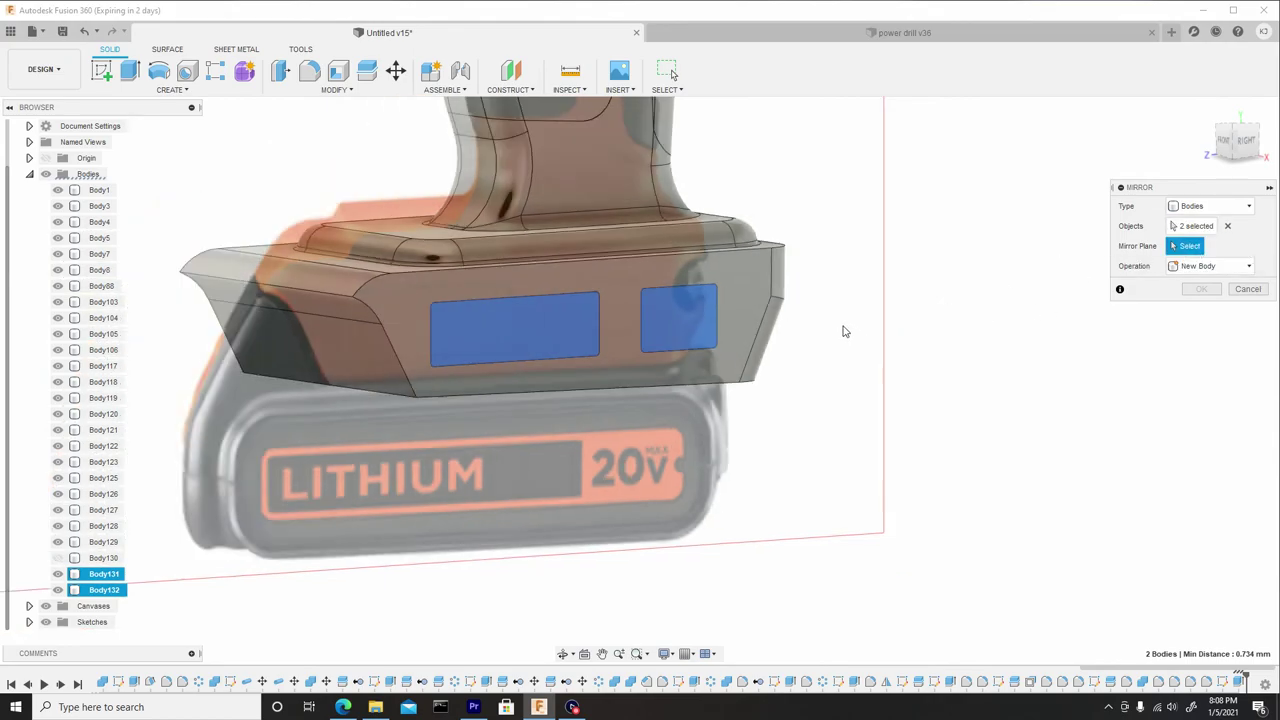
middle_click_drag(802, 333, 750, 326, "shift")
middle_click_drag(696, 232, 774, 383)
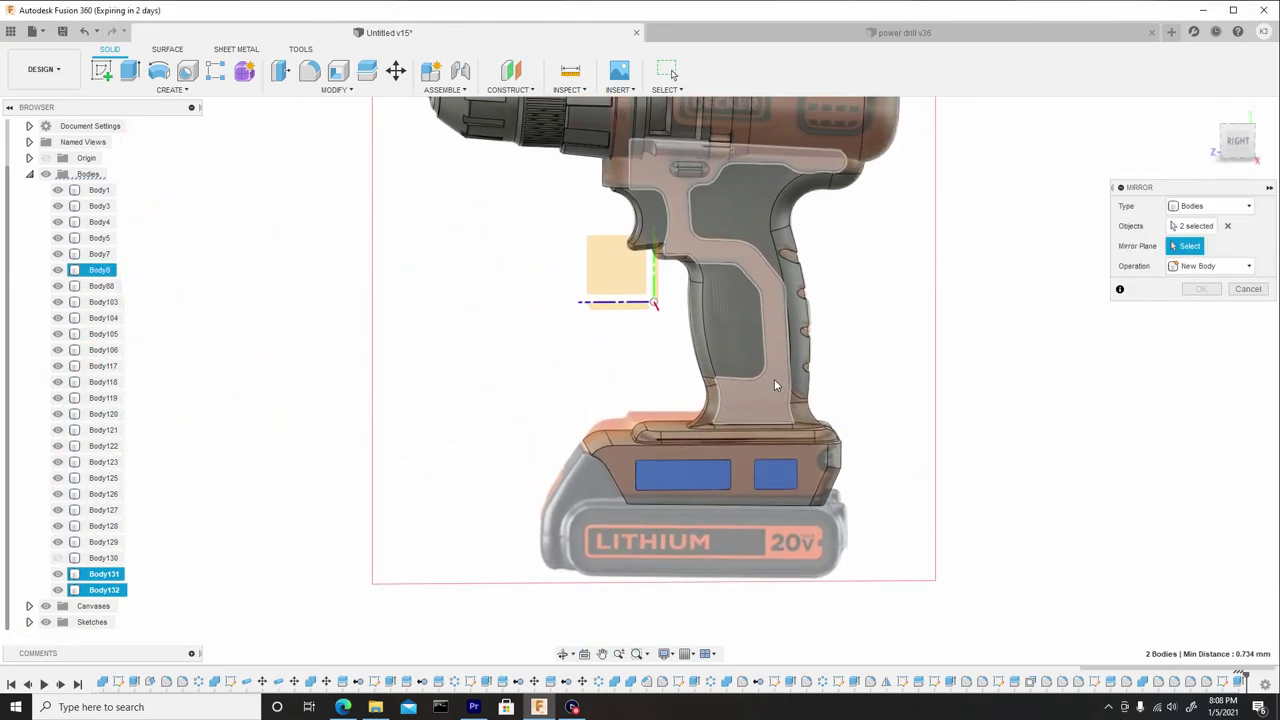
left_click(617, 265)
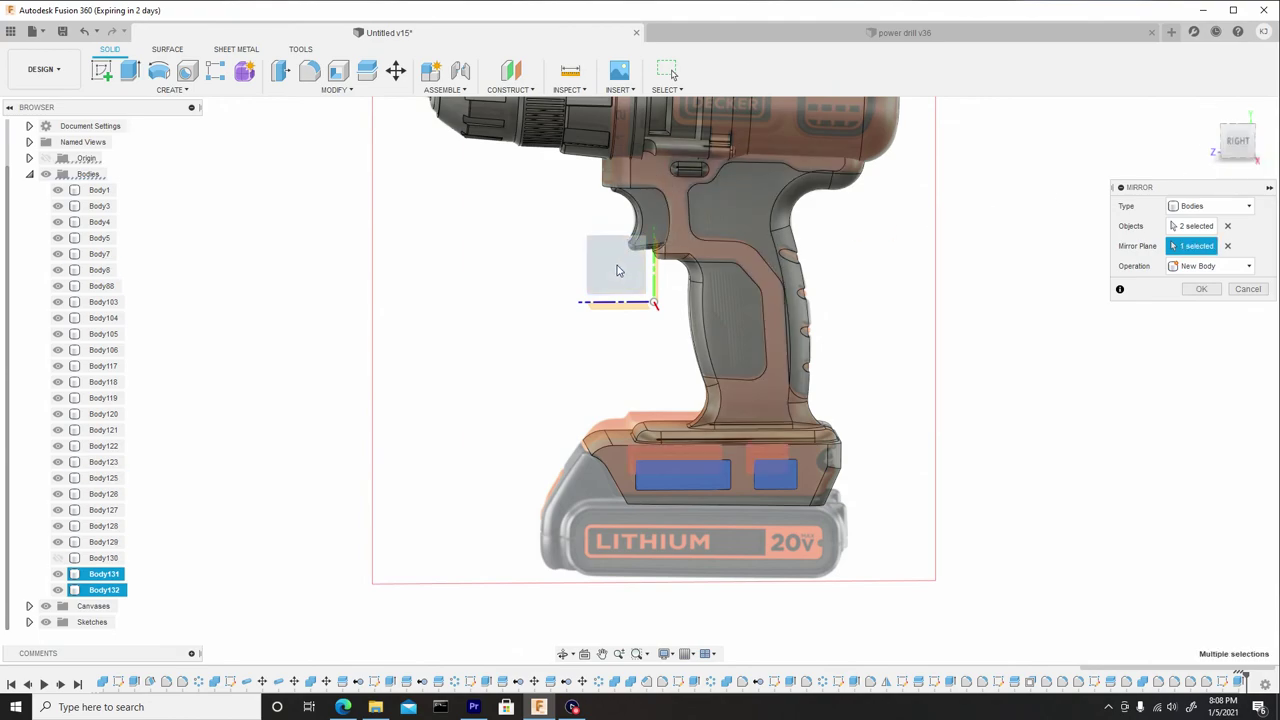
left_click(1201, 288)
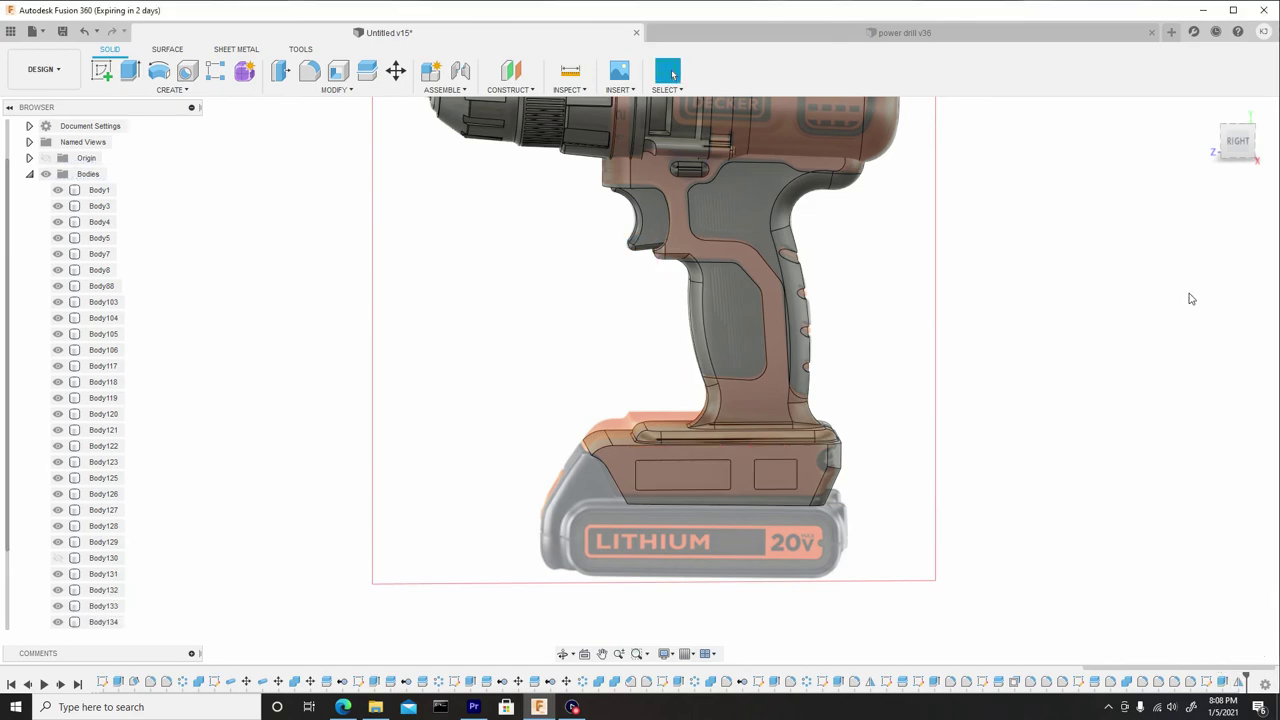
Step: Combine with the Cut operation, using the handle and base body as target and the four thin rectangular bodies as tools
scroll(752, 468, "up", 2)
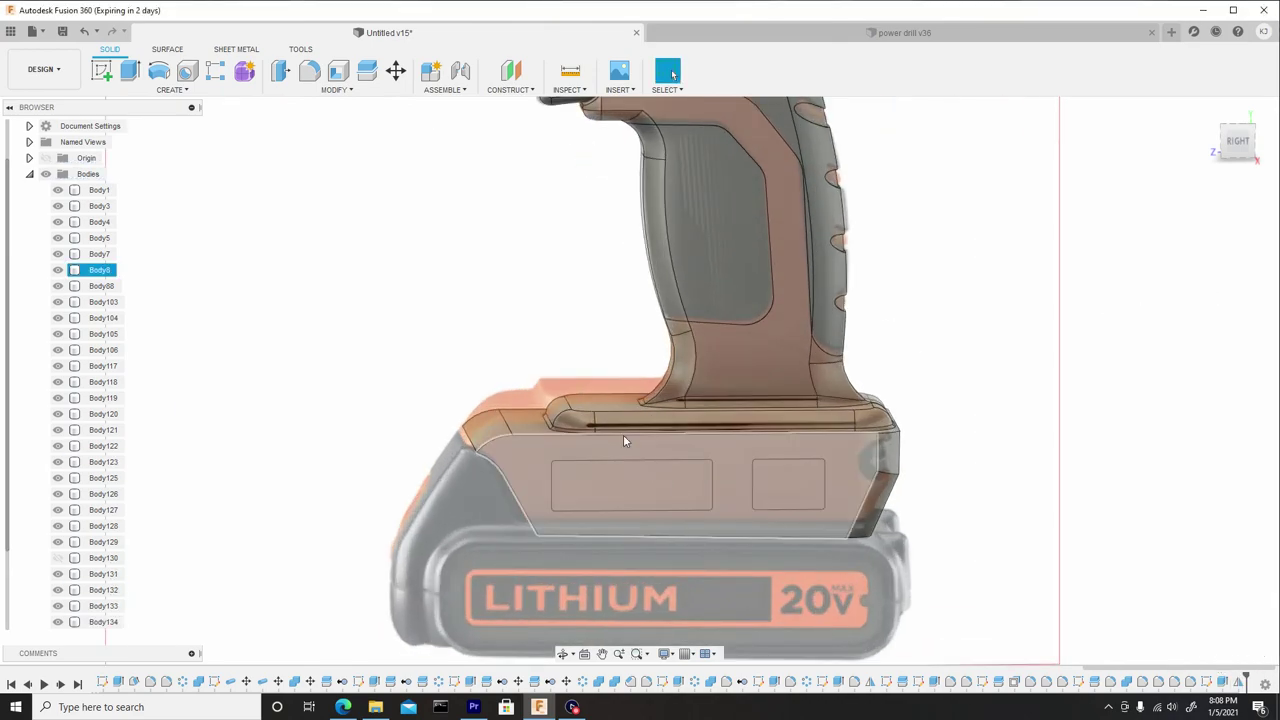
left_click(310, 90)
left_click(298, 196)
left_click(515, 456)
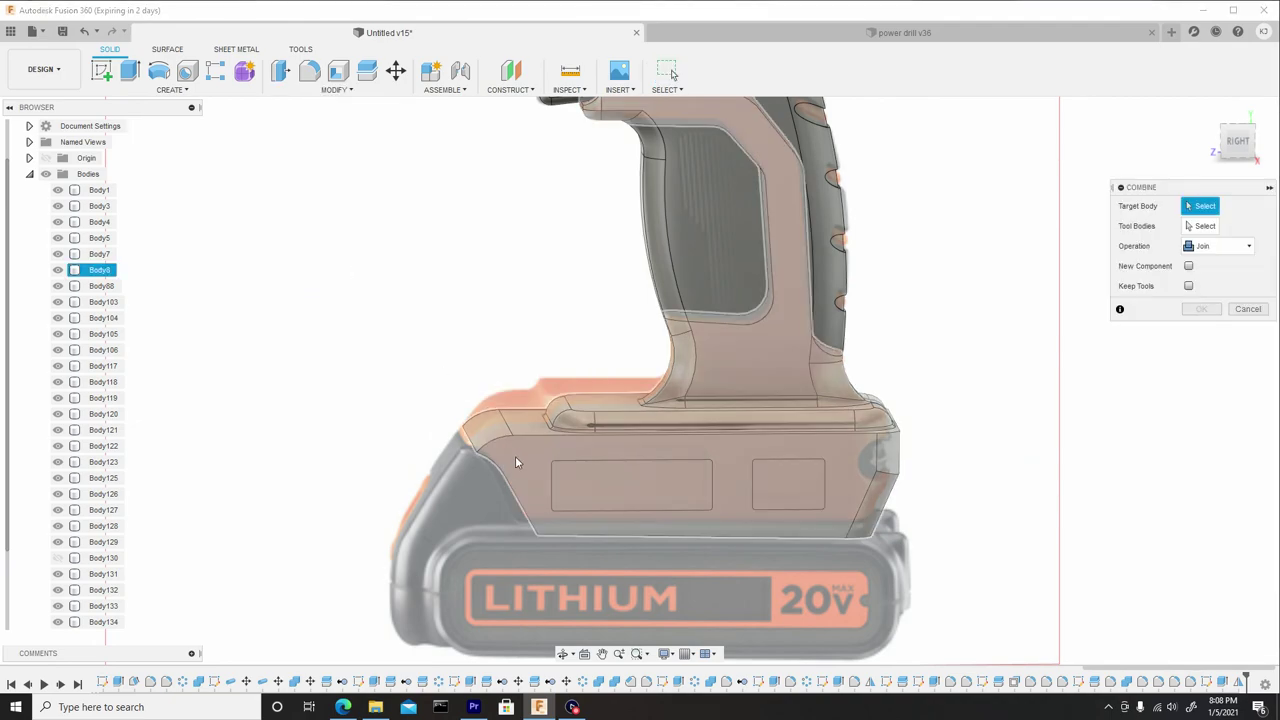
left_click_drag(700, 433, 535, 483)
middle_click_drag(524, 464, 507, 376)
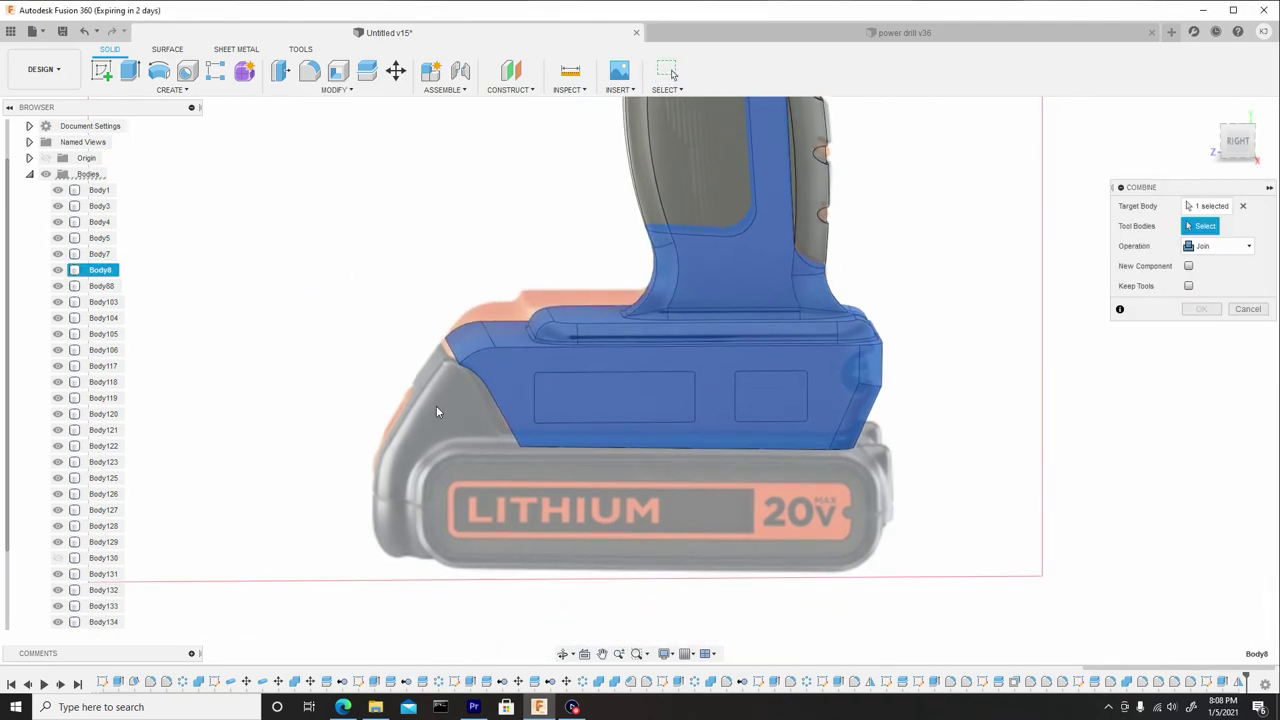
scroll(93, 555, "down", 1)
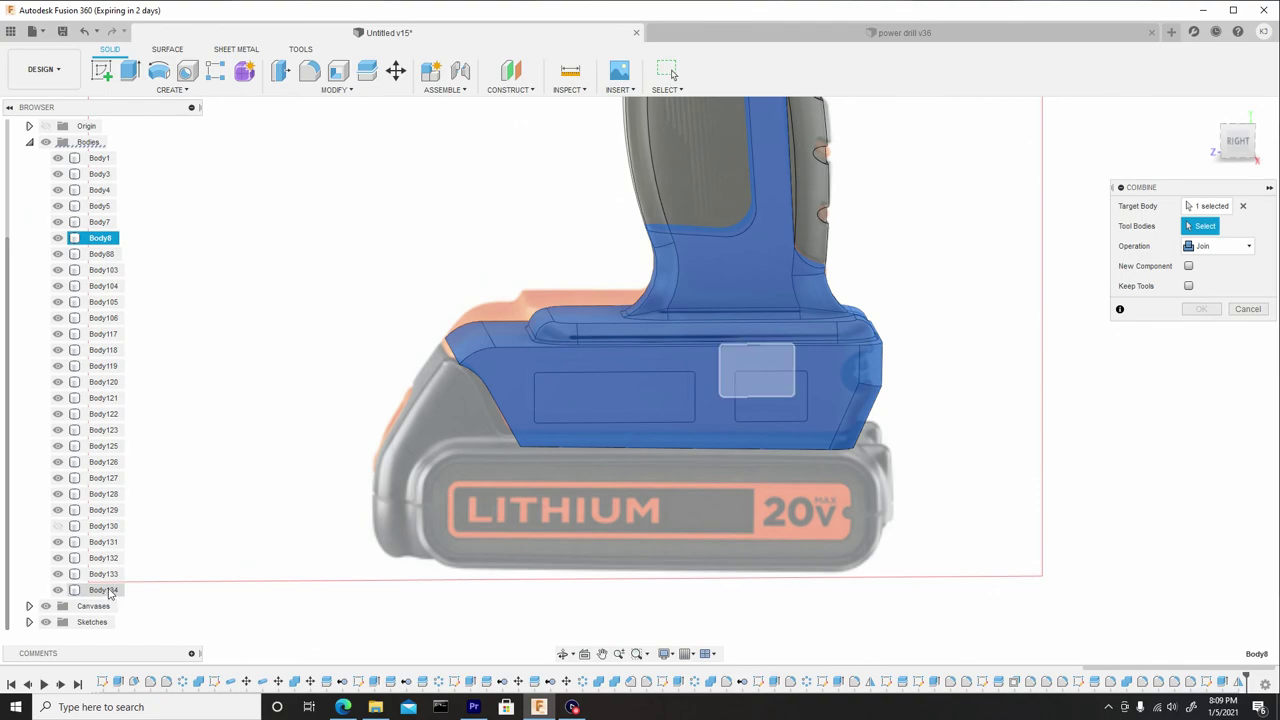
left_click(103, 573)
left_click(103, 589)
left_click(103, 557)
left_click(103, 541)
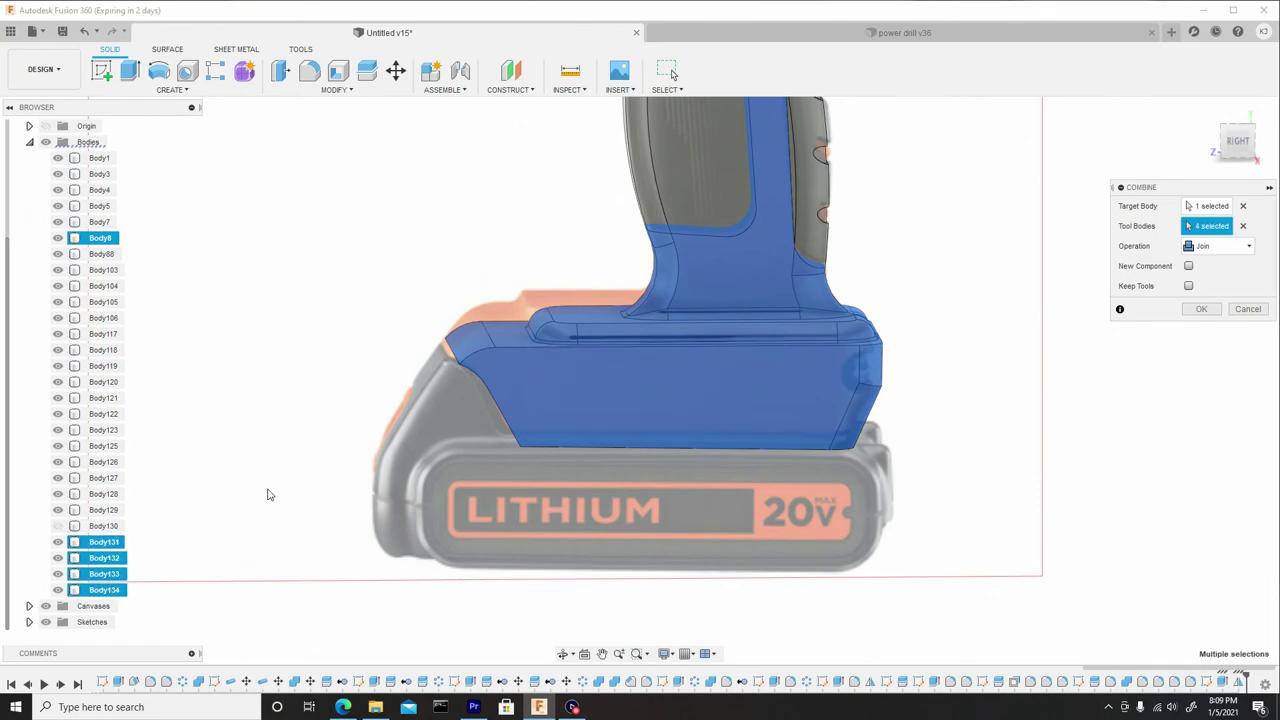
middle_click_drag(307, 373, 486, 363, "shift")
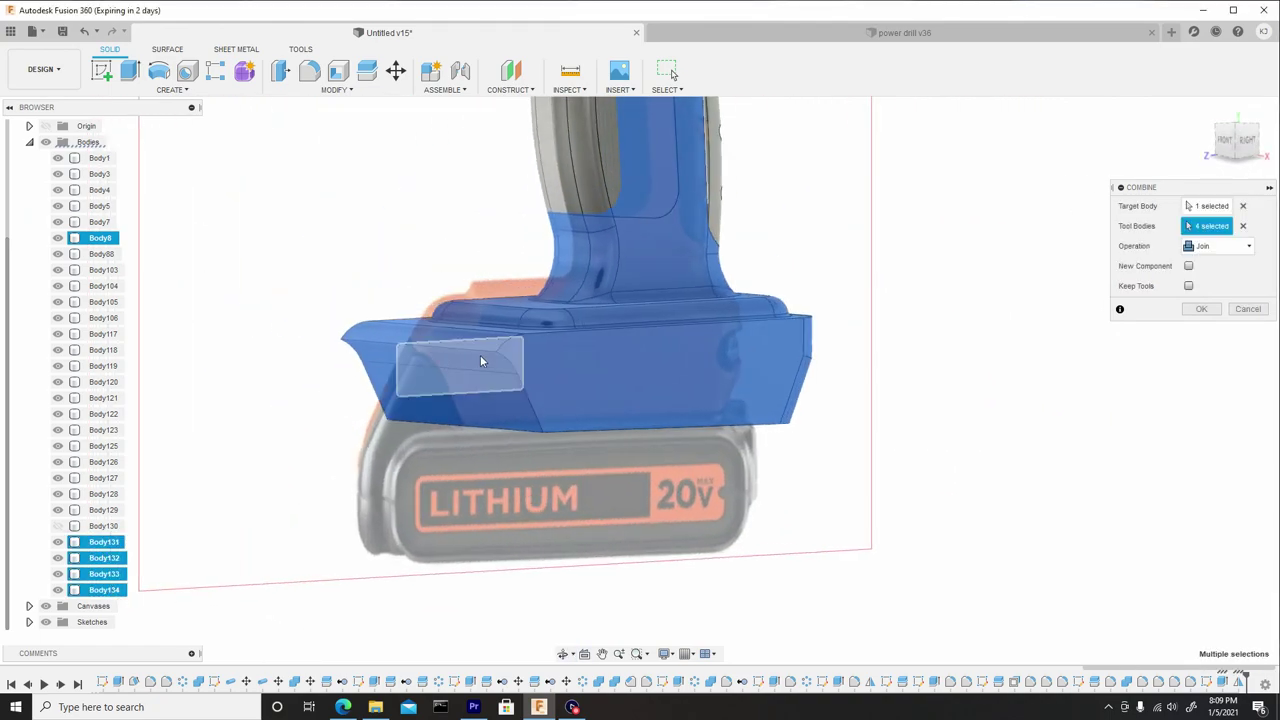
left_click(1220, 247)
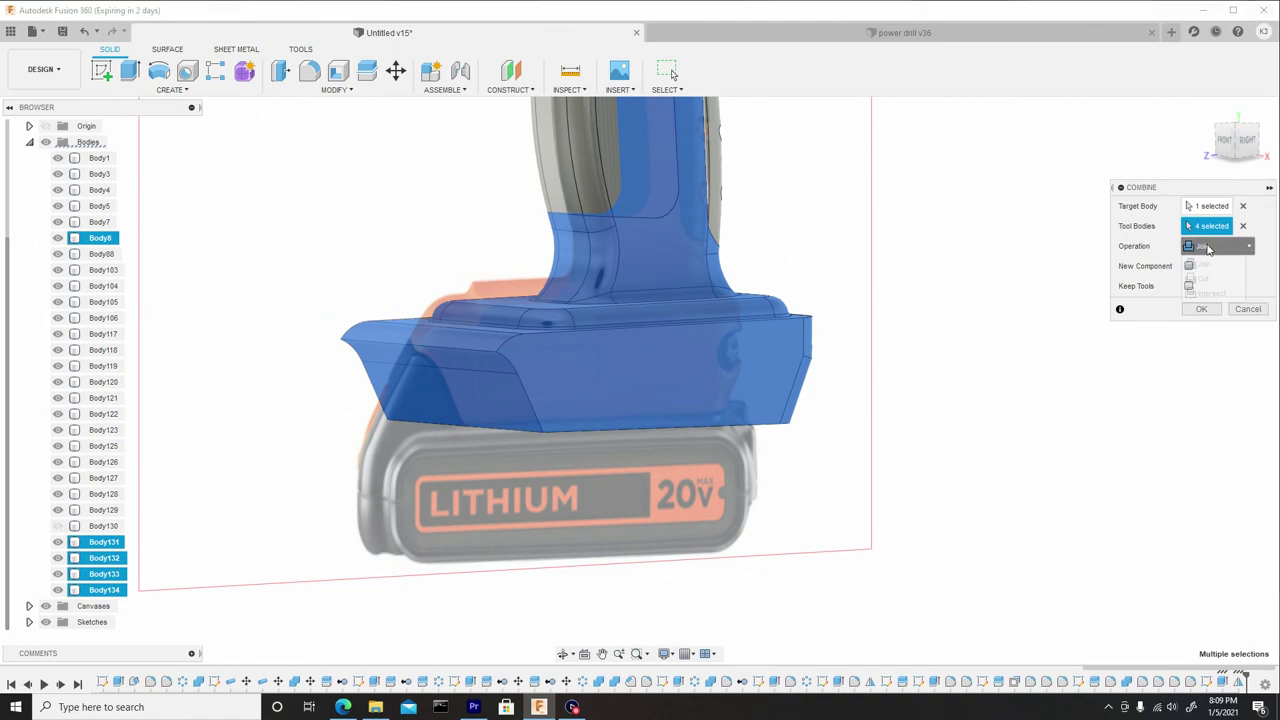
left_click(1205, 274)
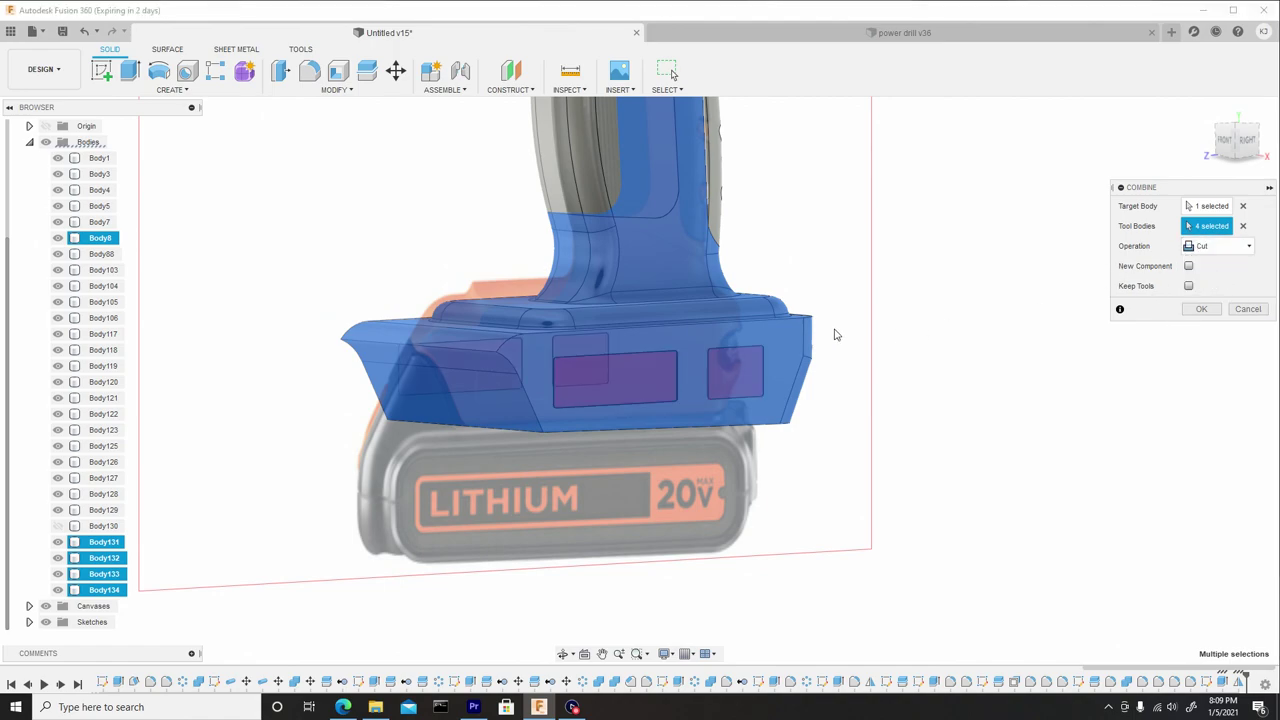
mouse_move(836, 335)
middle_mouse_down("shift")
mouse_move(600, 331)
mouse_move(850, 323)
mouse_move(810, 333)
mouse_move(827, 338)
middle_mouse_up("shift")
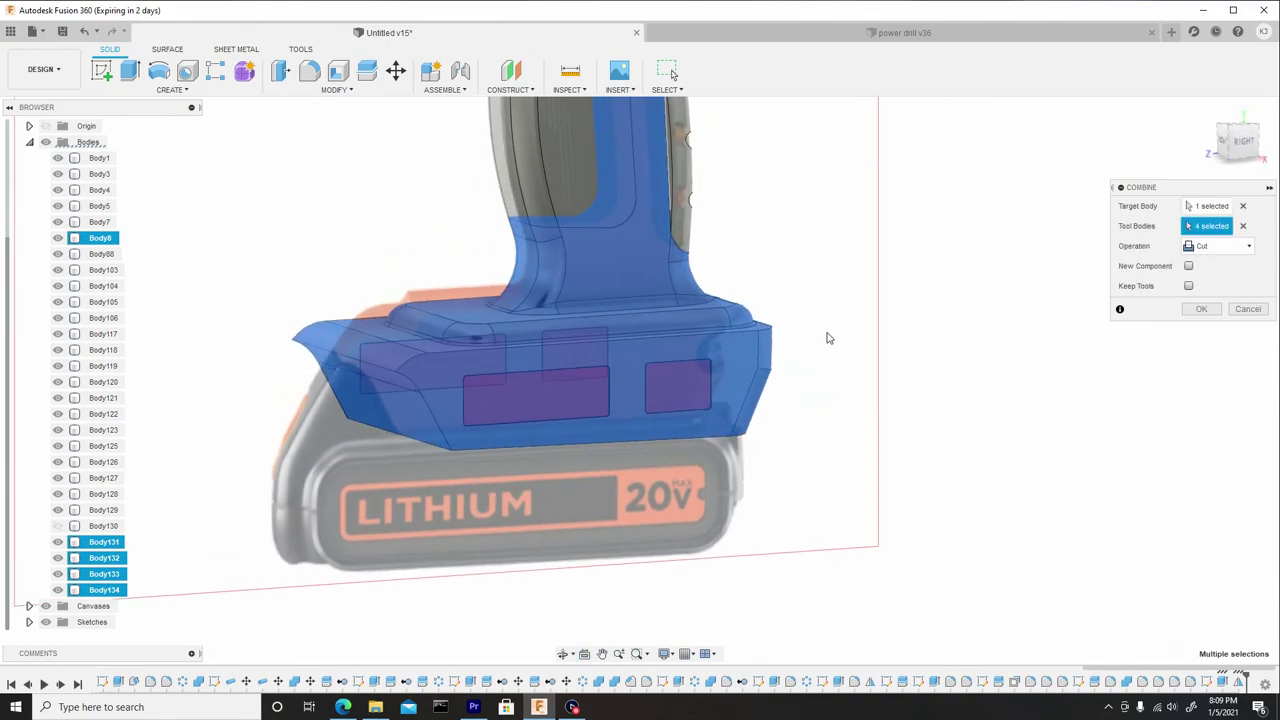
left_click(1201, 309)
scroll(869, 423, "down", 2)
scroll(869, 423, "up", 3)
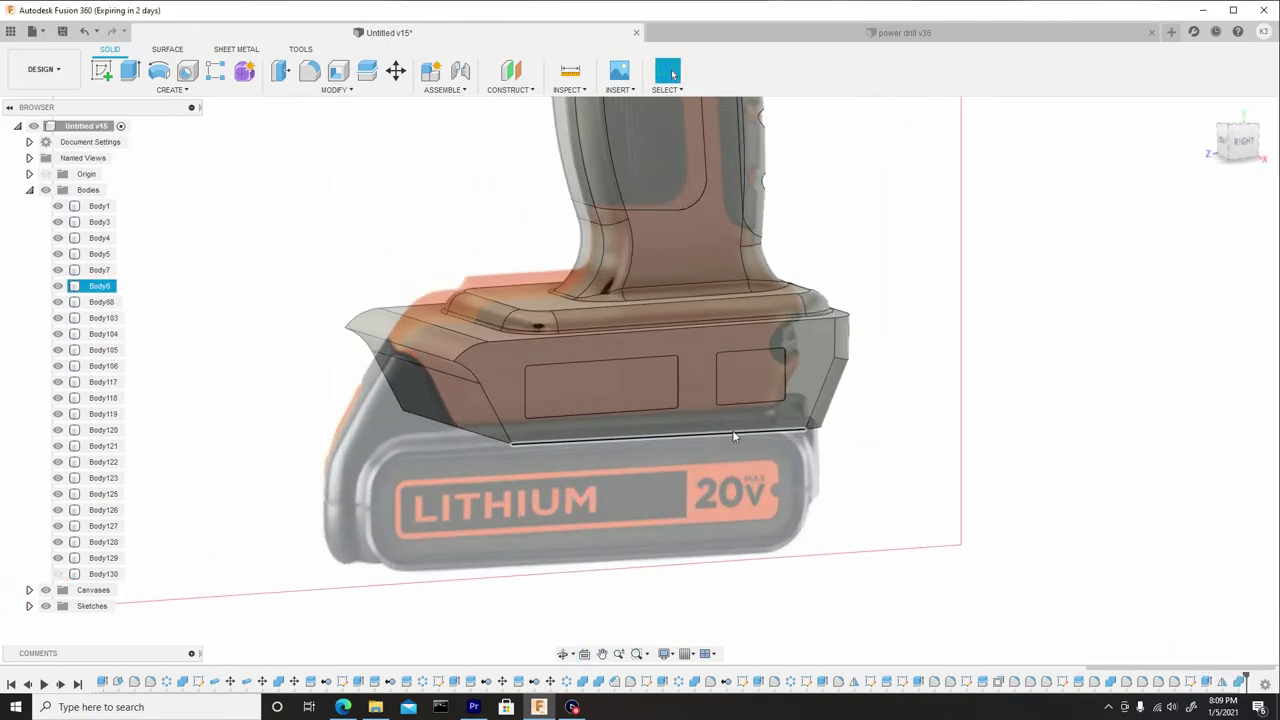
scroll(747, 429, "up", 1)
scroll(747, 429, "down", 3)
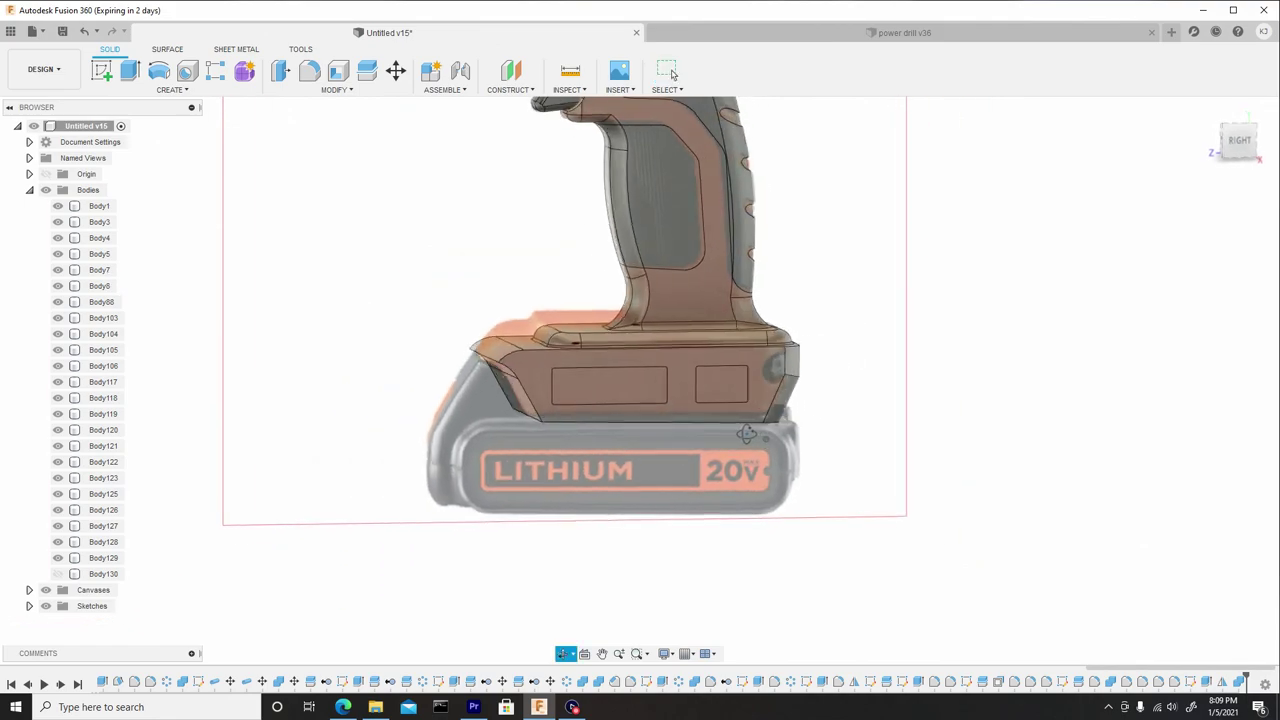
scroll(738, 431, "down", 5)
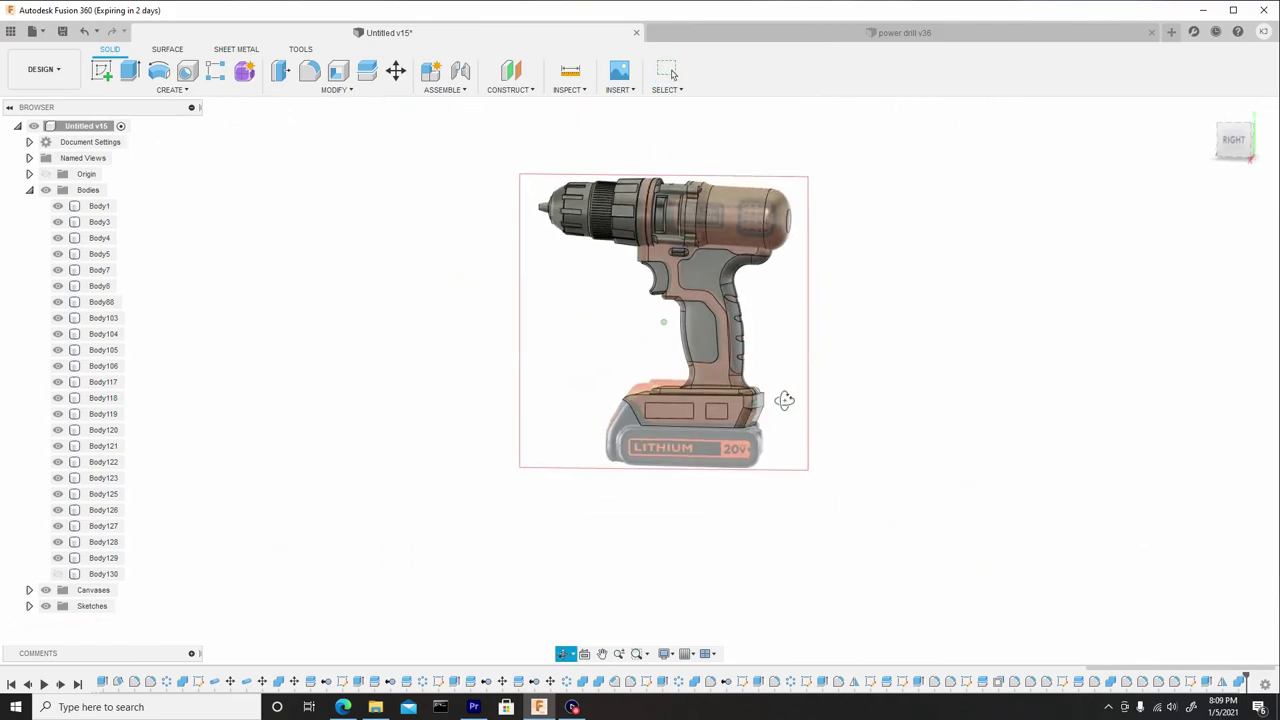